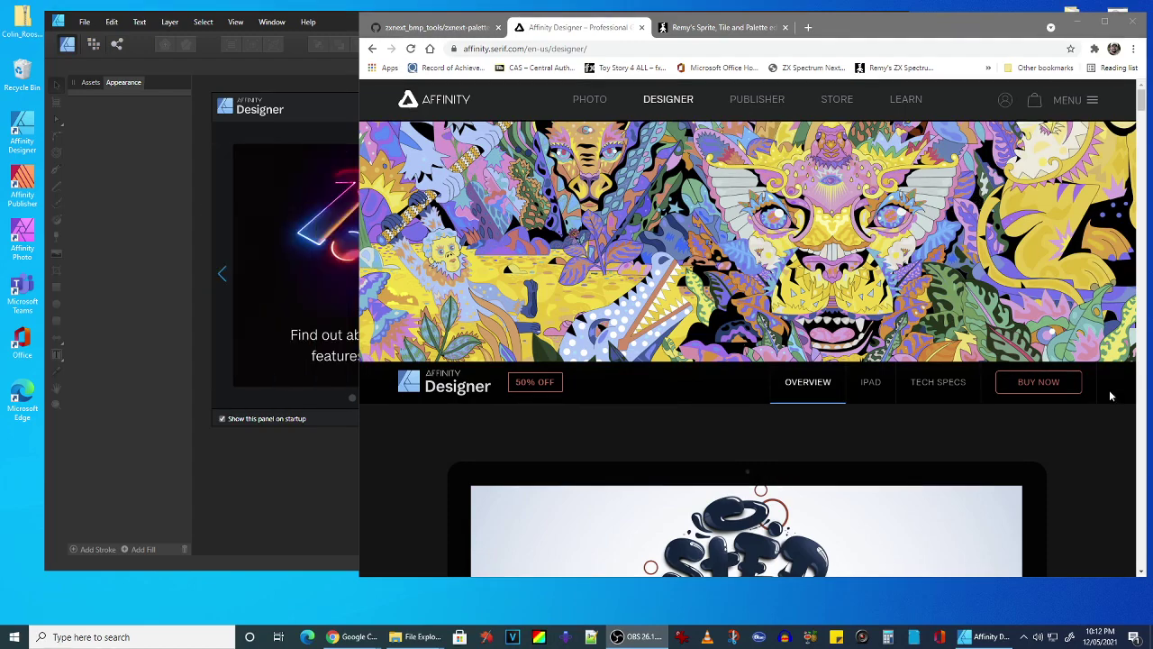
Read through the Affinity Designer product page, including the vector-or-raster section and the purchase prices for each platform.
scroll(1036, 387, "down", 8)
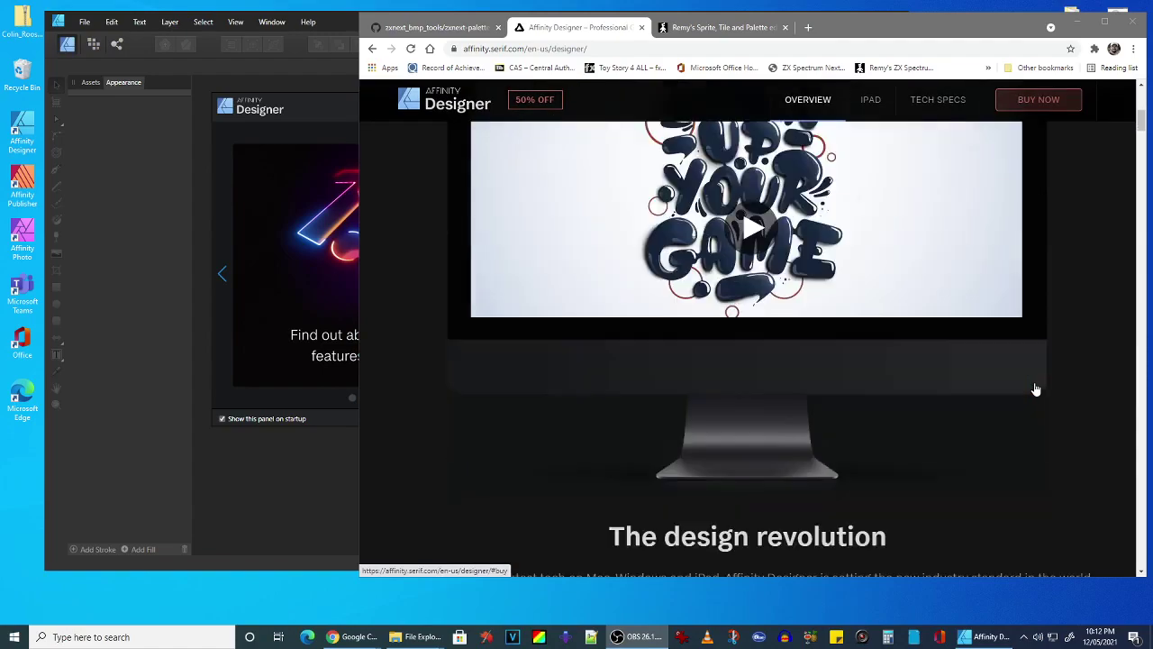
scroll(1036, 388, "down", 10)
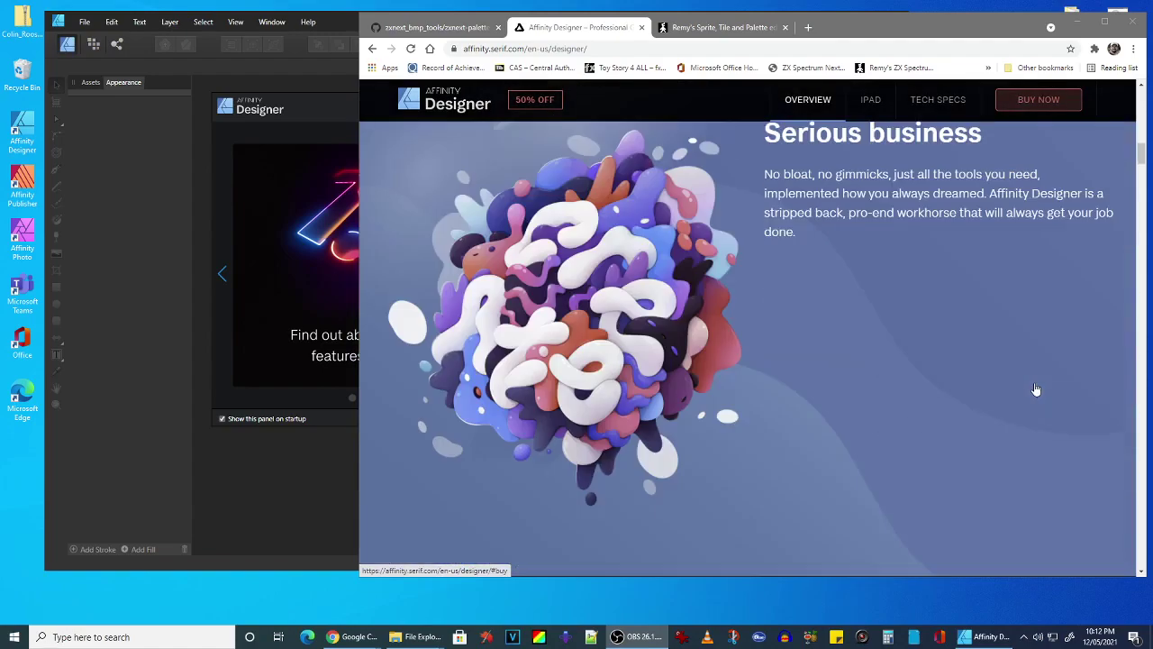
scroll(1036, 388, "down", 8)
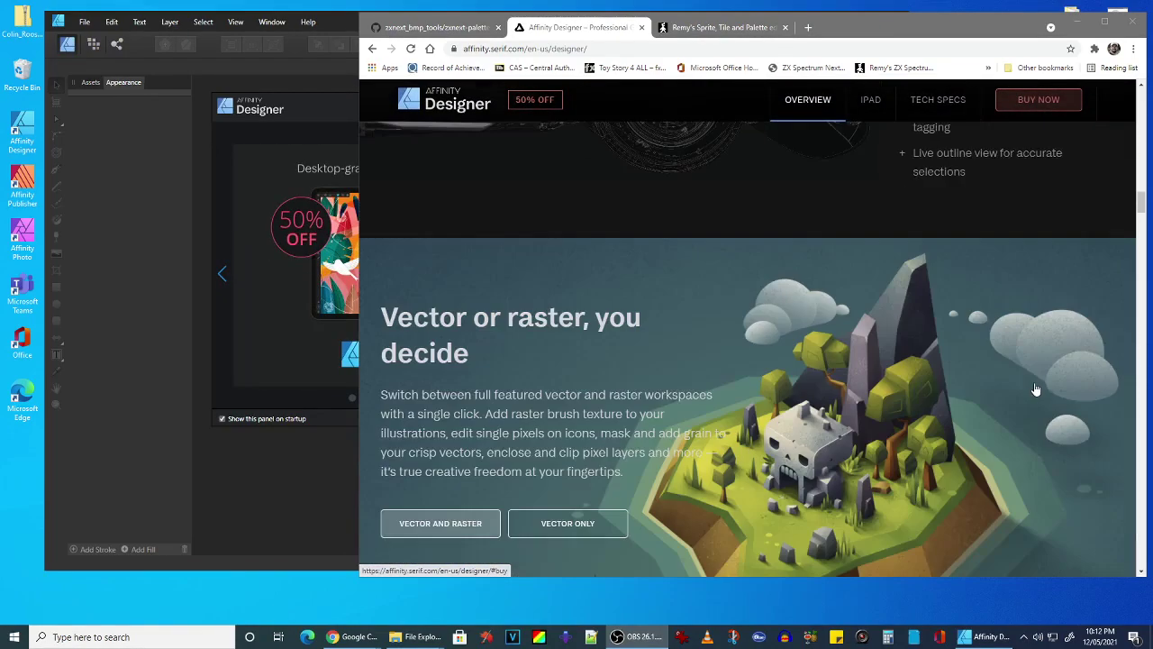
scroll(1036, 387, "up", 1)
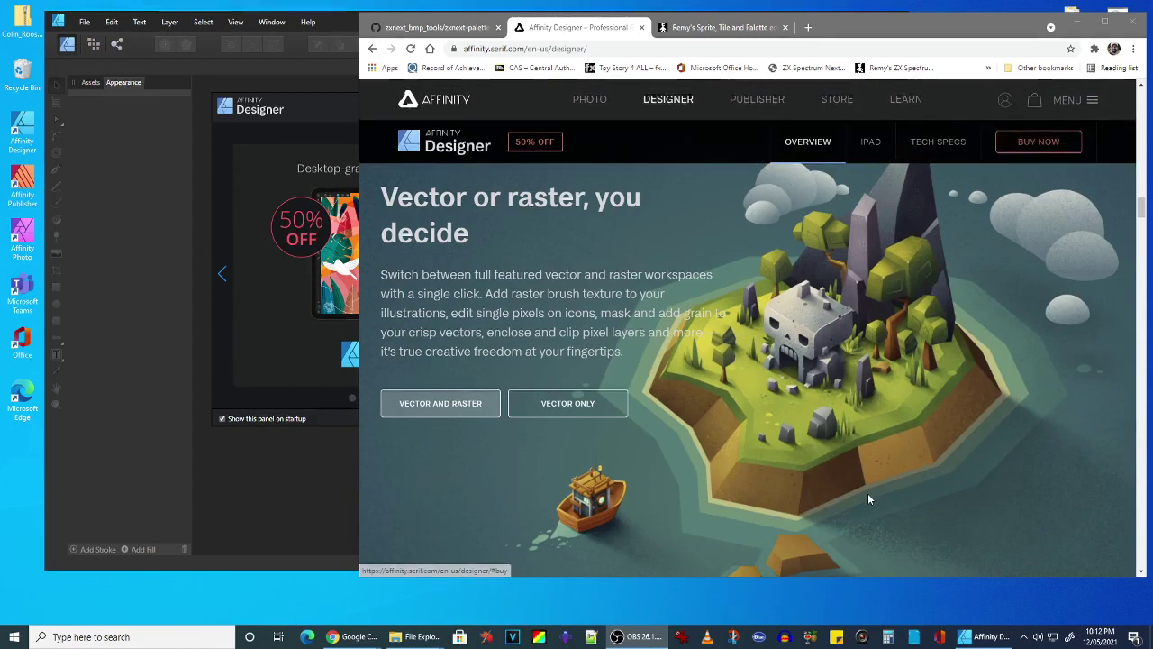
left_click(590, 405)
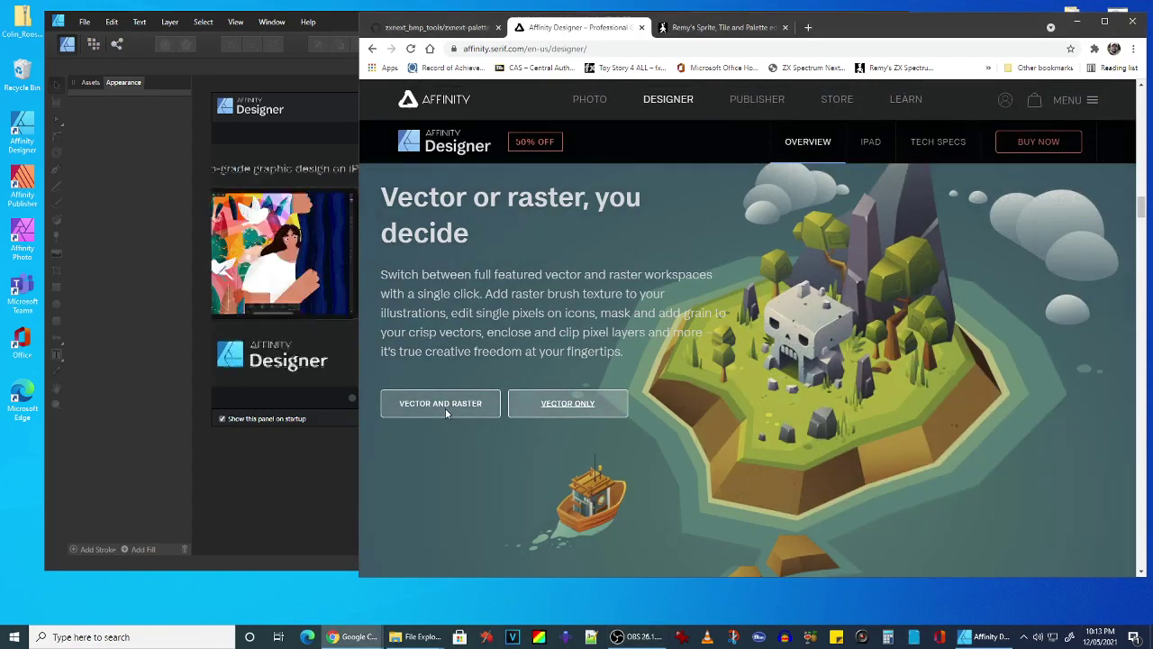
left_click(445, 409)
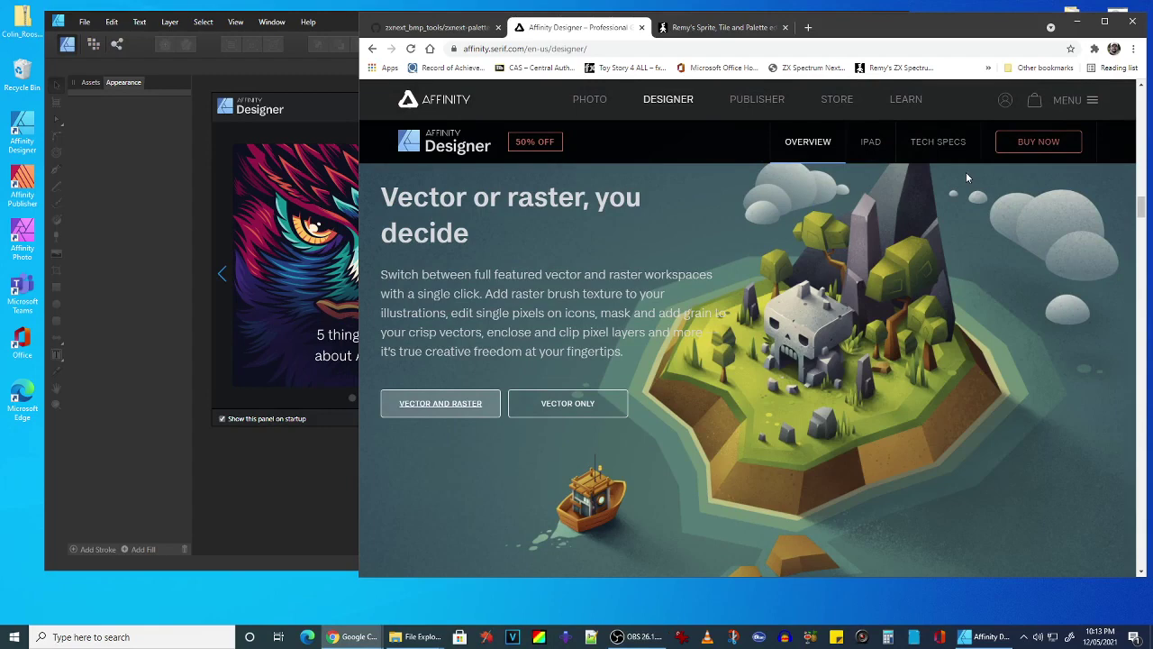
left_click(1043, 144)
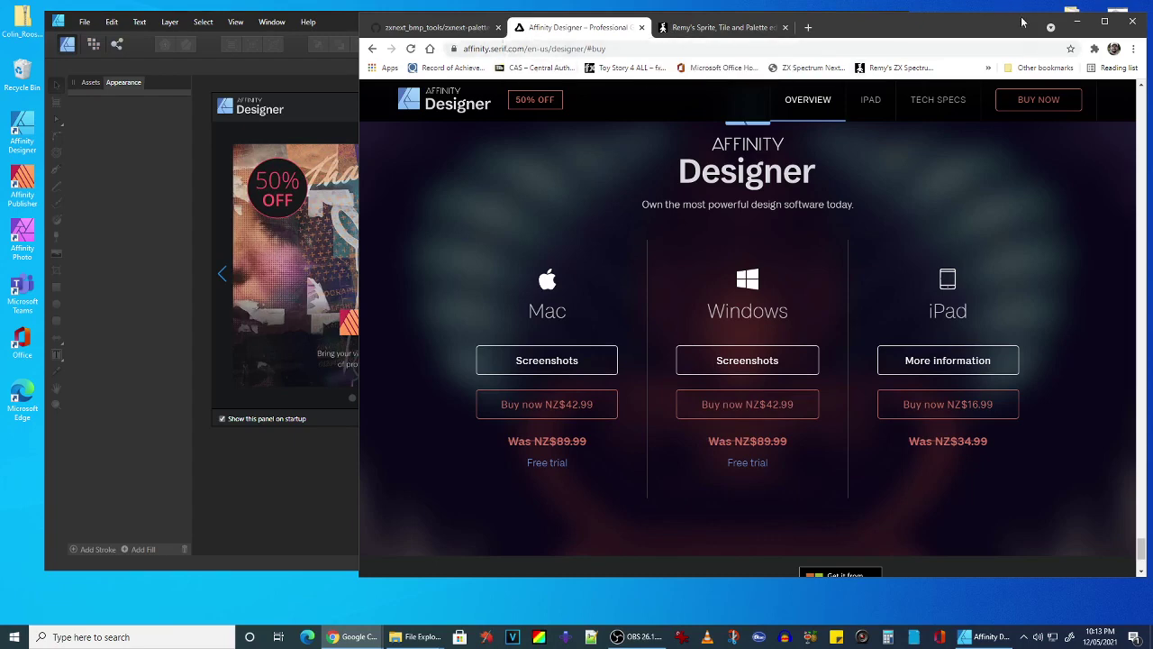
Switch to Affinity Designer and create a new landscape document of 256 × 192 px at 72 DPI with pixel units.
left_click(1077, 20)
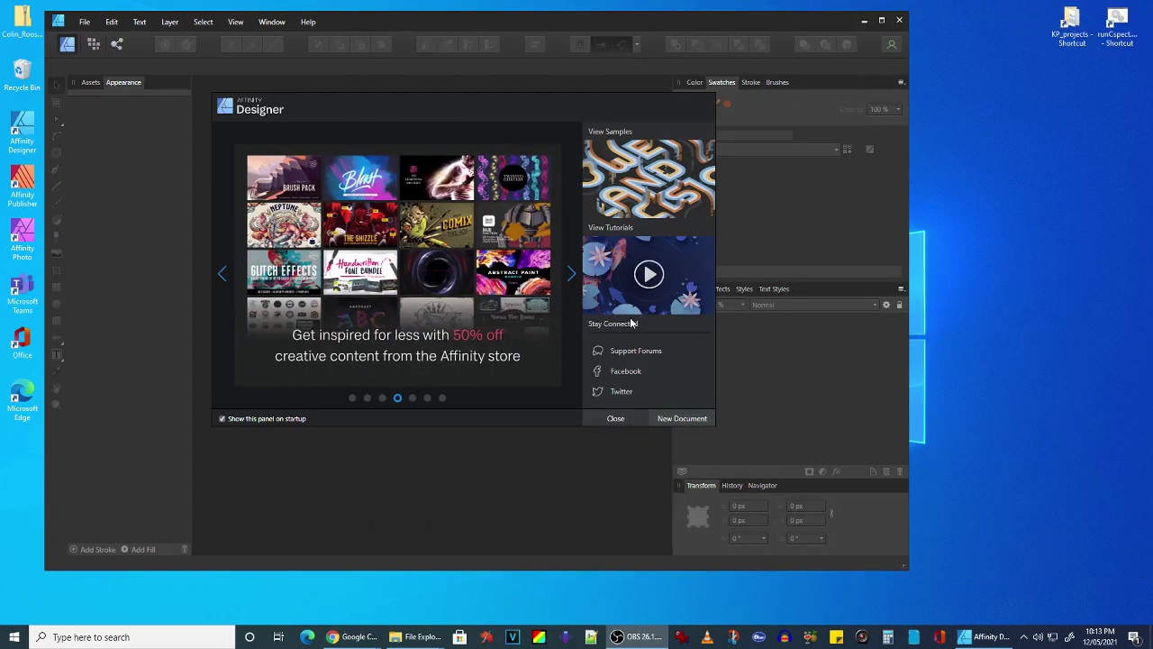
left_click(702, 419)
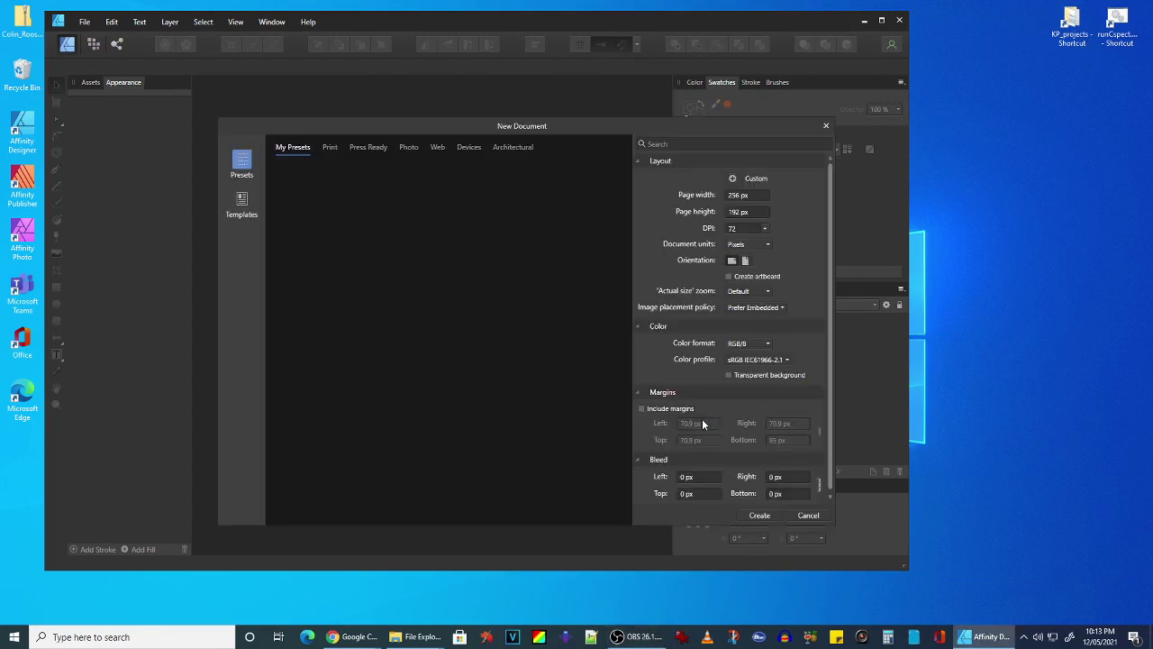
left_click_drag(647, 126, 593, 81)
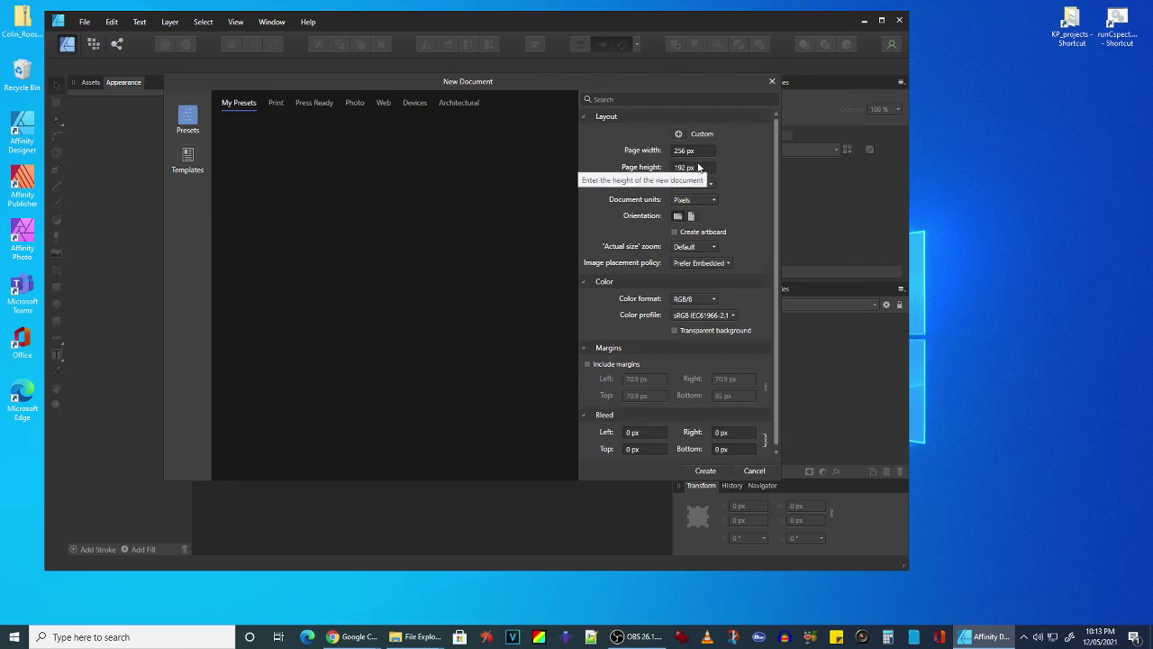
left_click(695, 200)
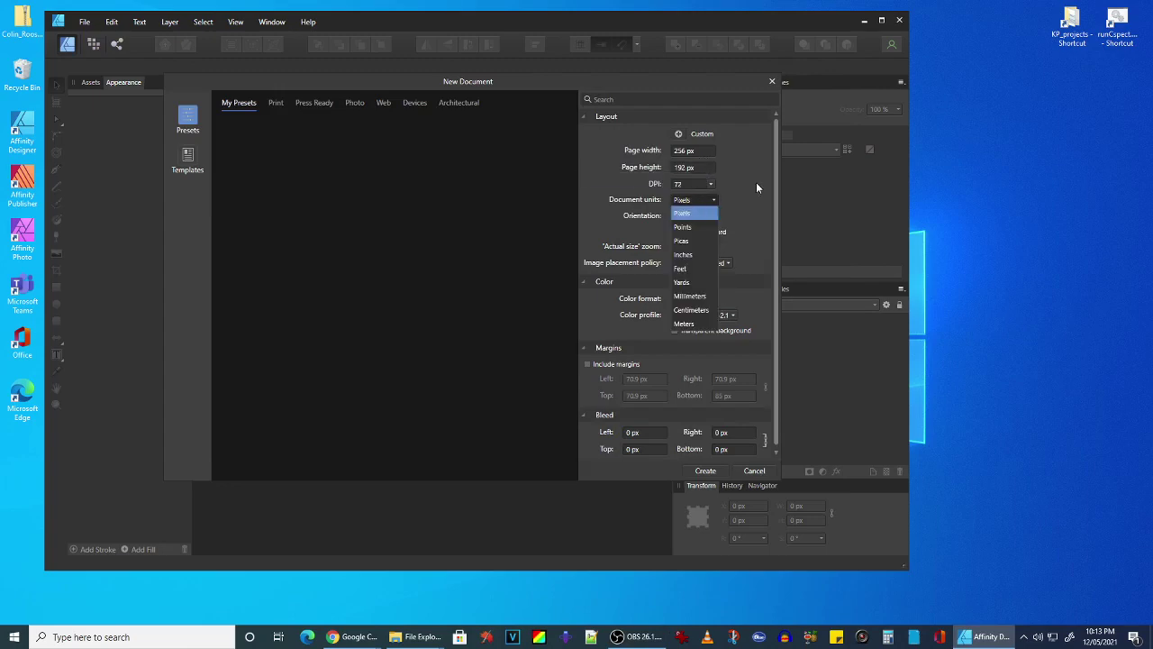
left_click(692, 202)
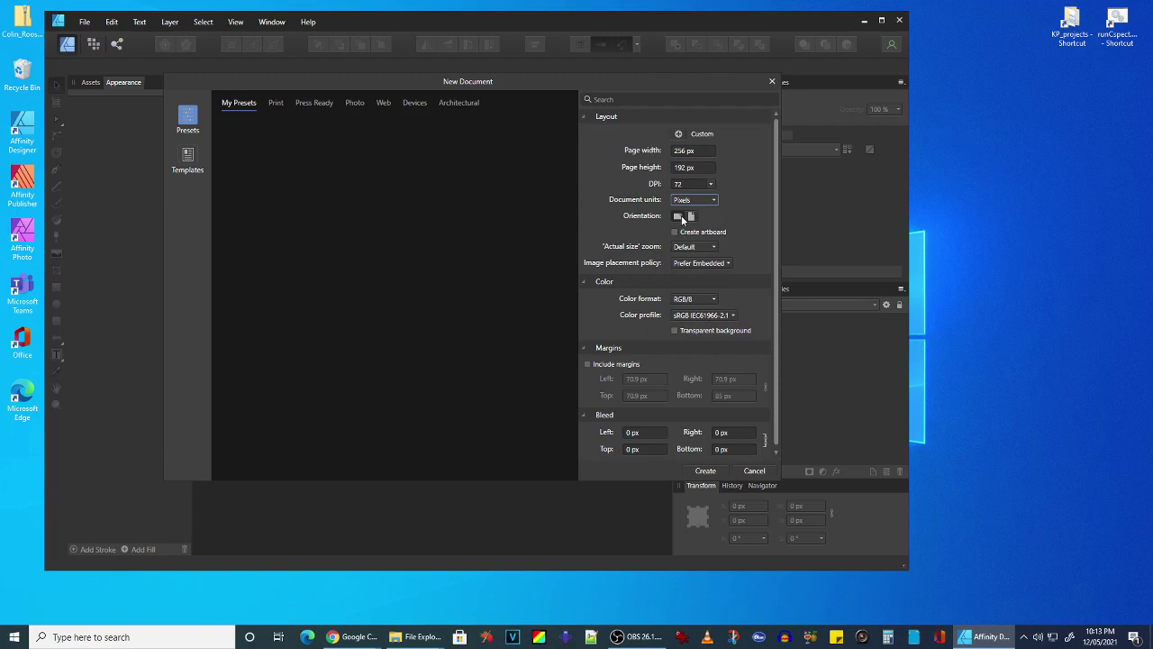
left_click(706, 470)
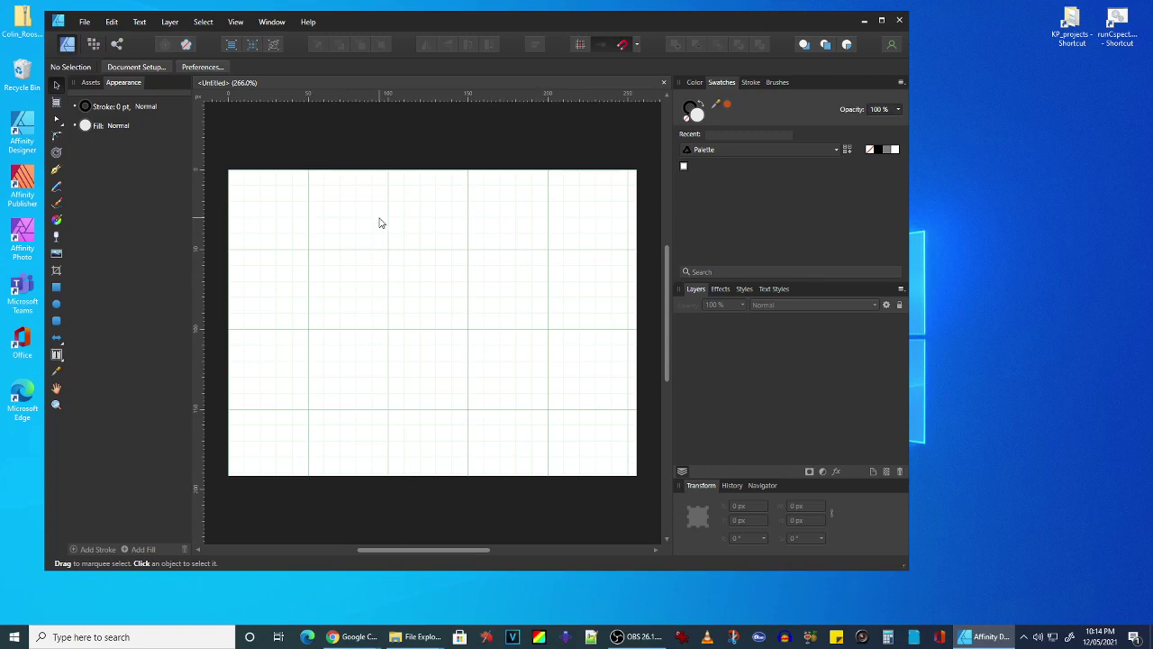
Set the document's grid to Advanced mode with the Standard grid type and uniform axes.
left_click(273, 23)
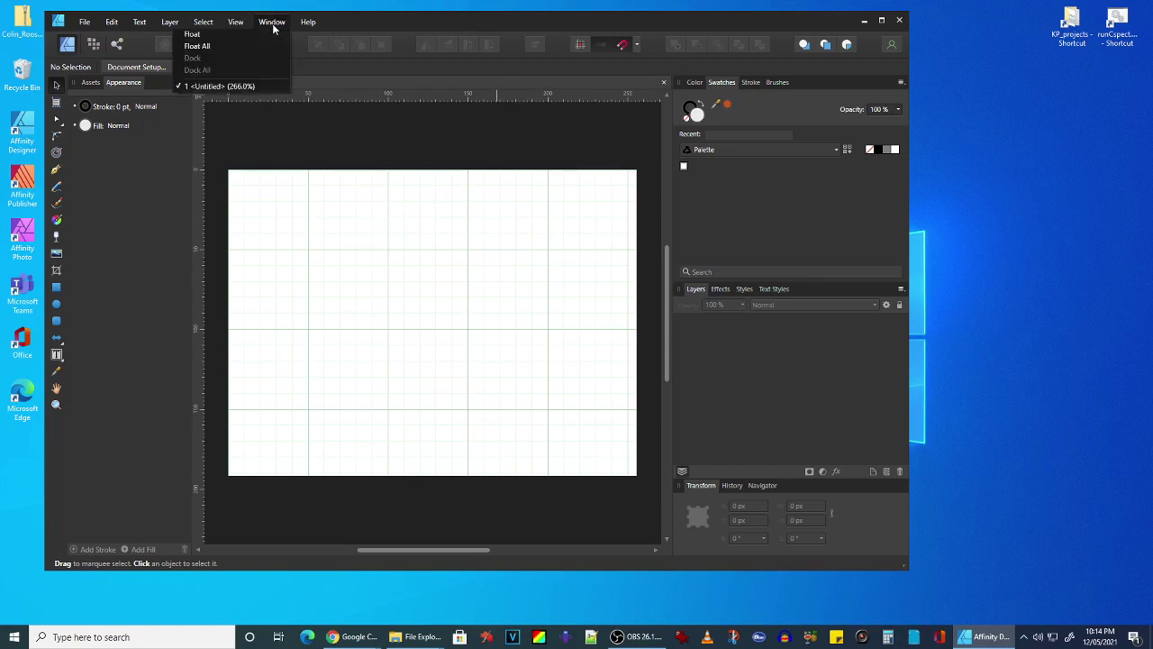
mouse_move(235, 23)
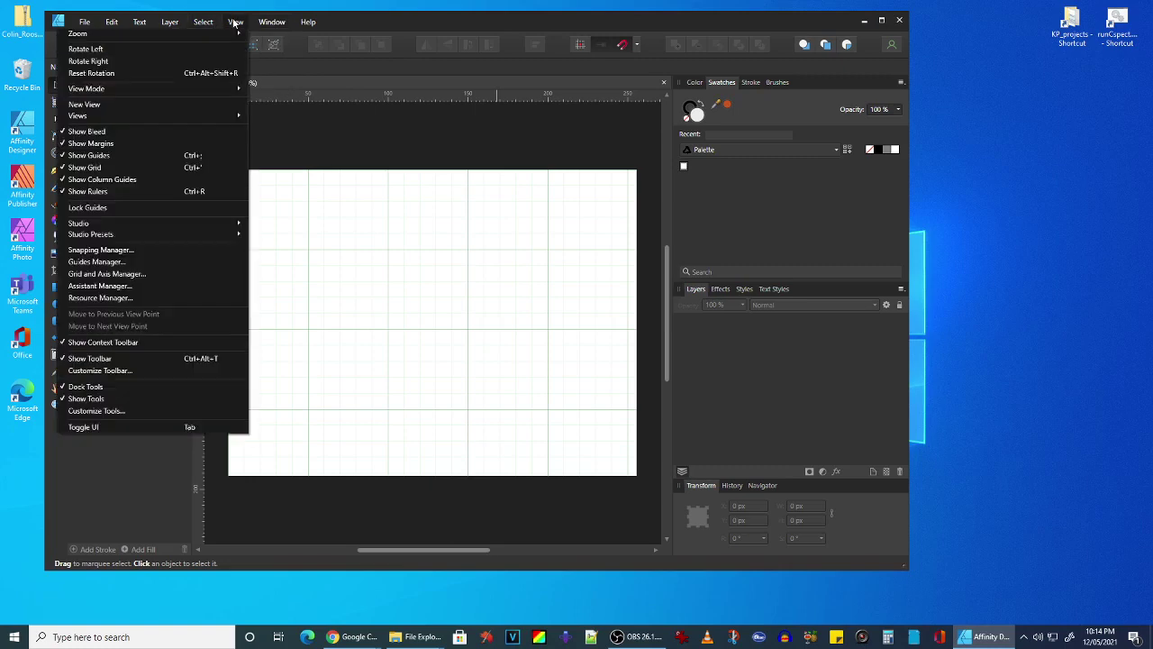
left_click(113, 274)
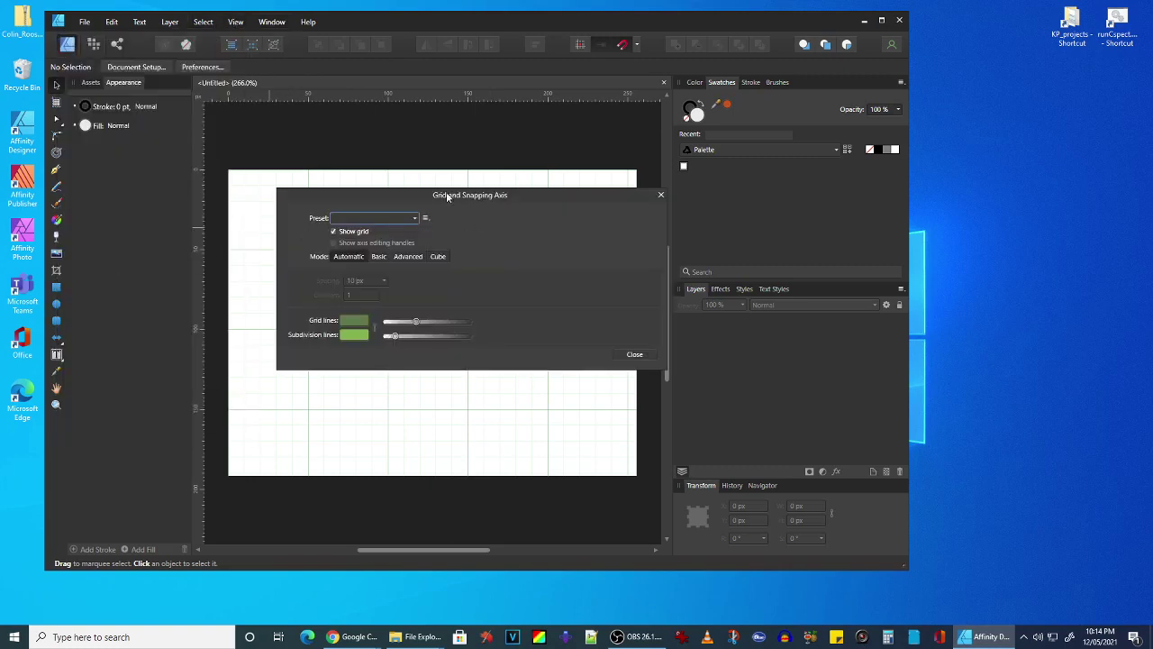
left_click(406, 257)
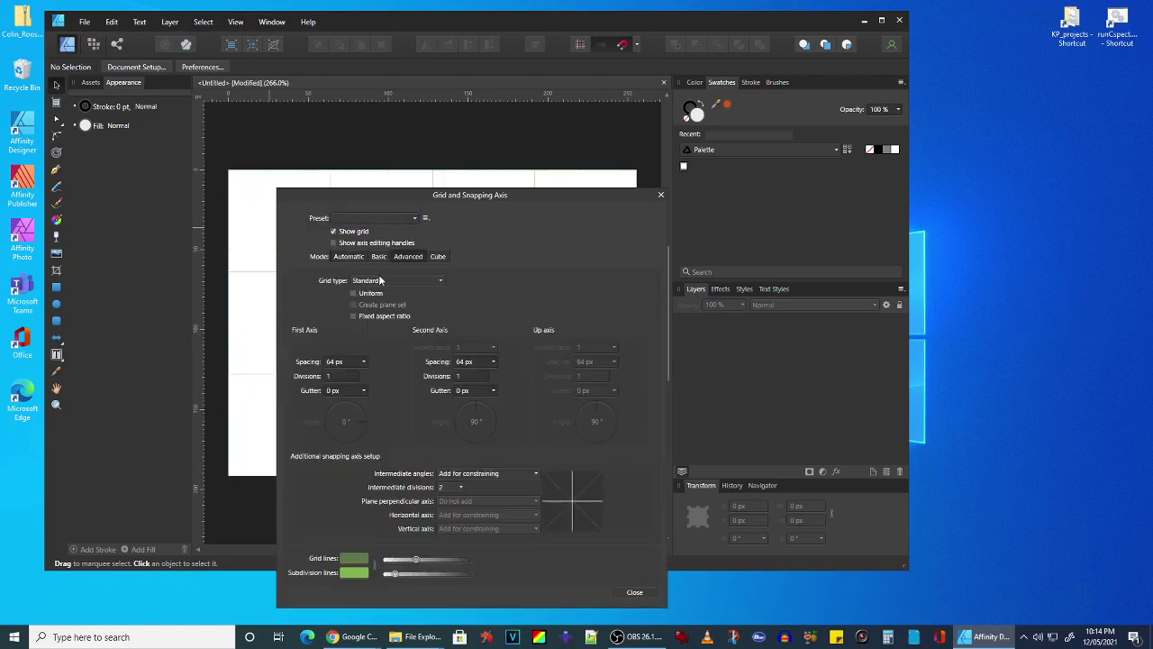
left_click(379, 281)
left_click(382, 294)
left_click(353, 292)
Set the grid's first-axis spacing to 16 px.
left_click(339, 364)
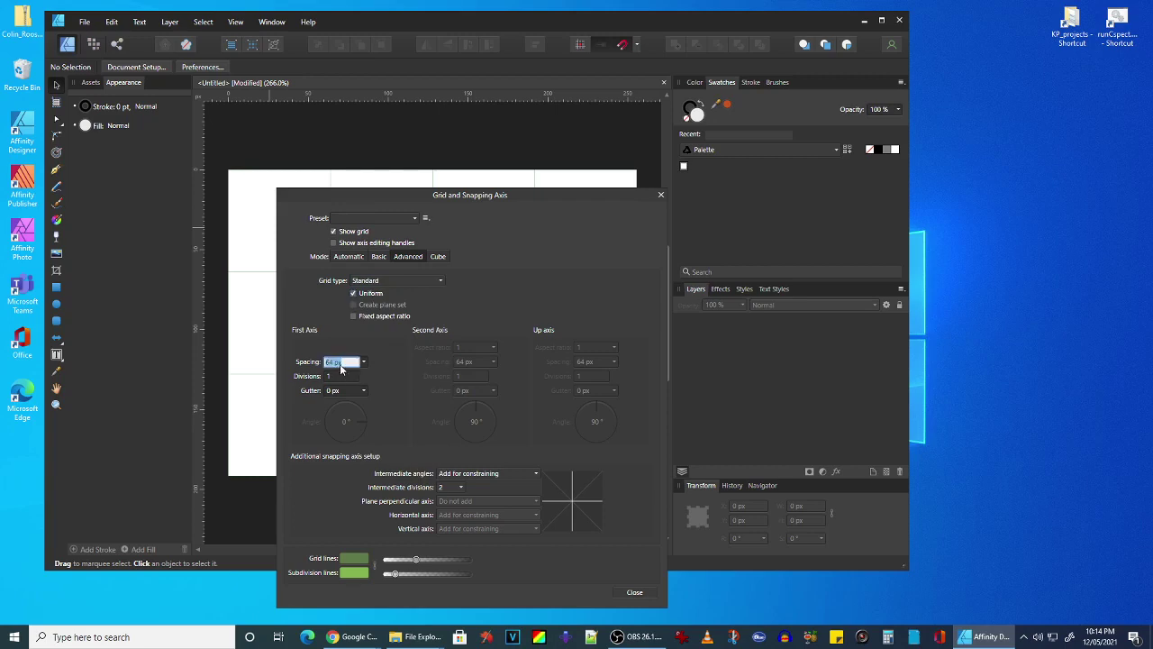
type("16")
key("Tab")
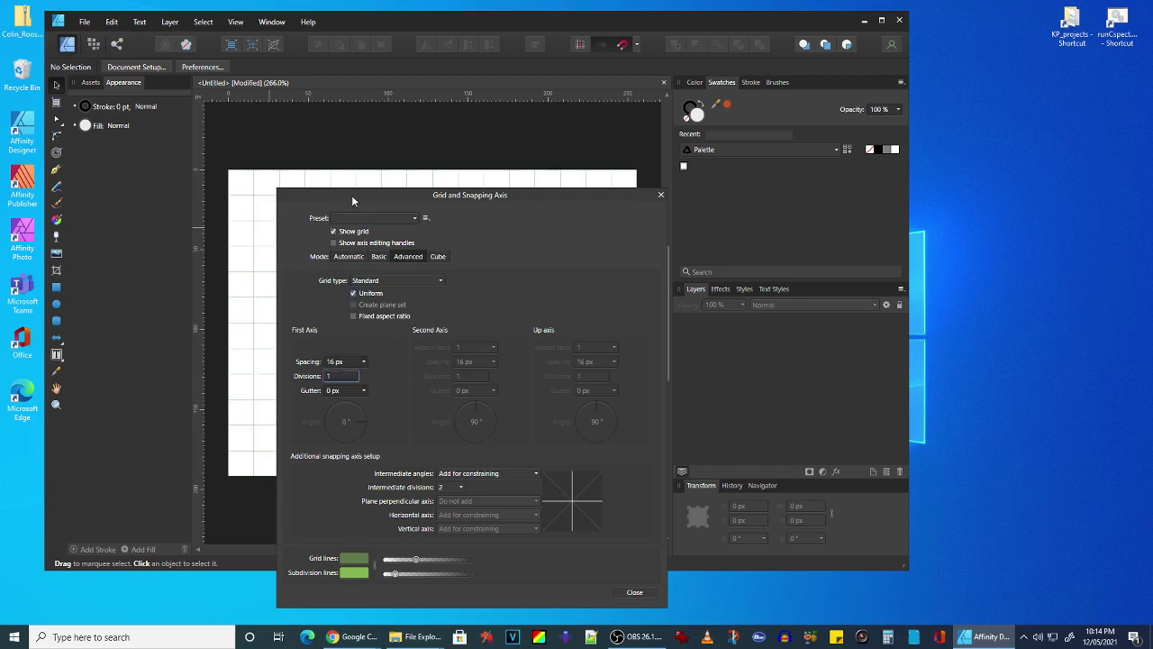
Set the grid divisions to 8, making the main grid lines fainter and the subdivision lines stronger.
left_click_drag(598, 140, 612, 118)
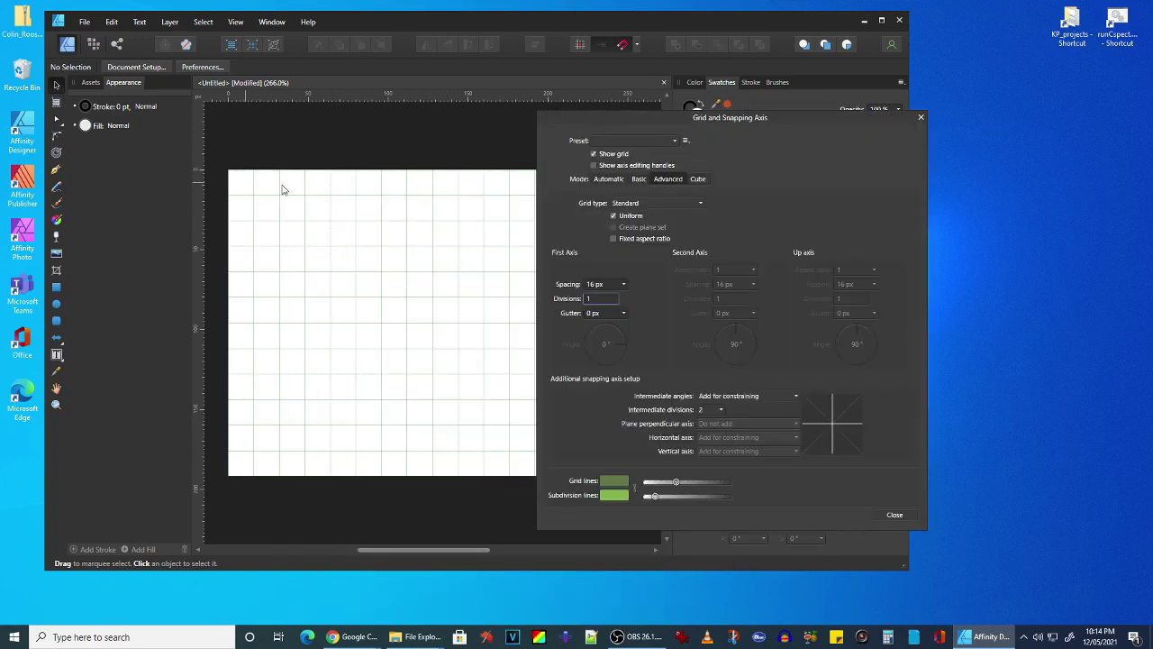
left_click_drag(594, 124, 532, 55)
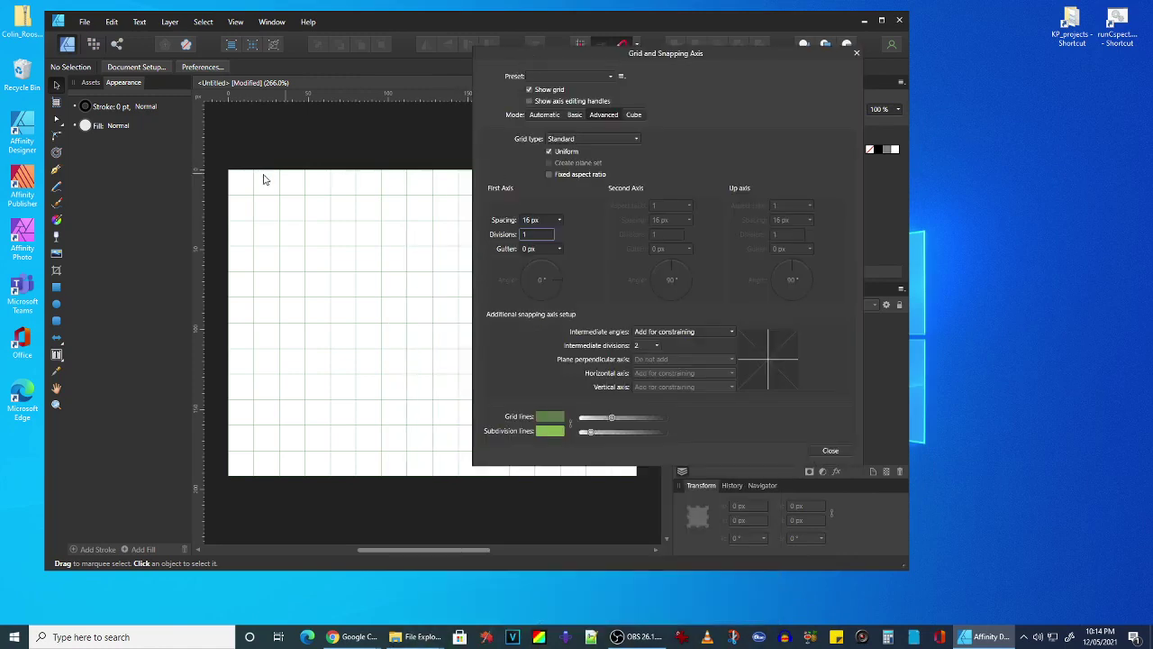
left_click(539, 235)
type("8")
key("Tab")
mouse_move(612, 418)
left_mouse_down()
mouse_move(594, 421)
mouse_move(611, 421)
mouse_move(598, 420)
mouse_move(602, 433)
left_mouse_up()
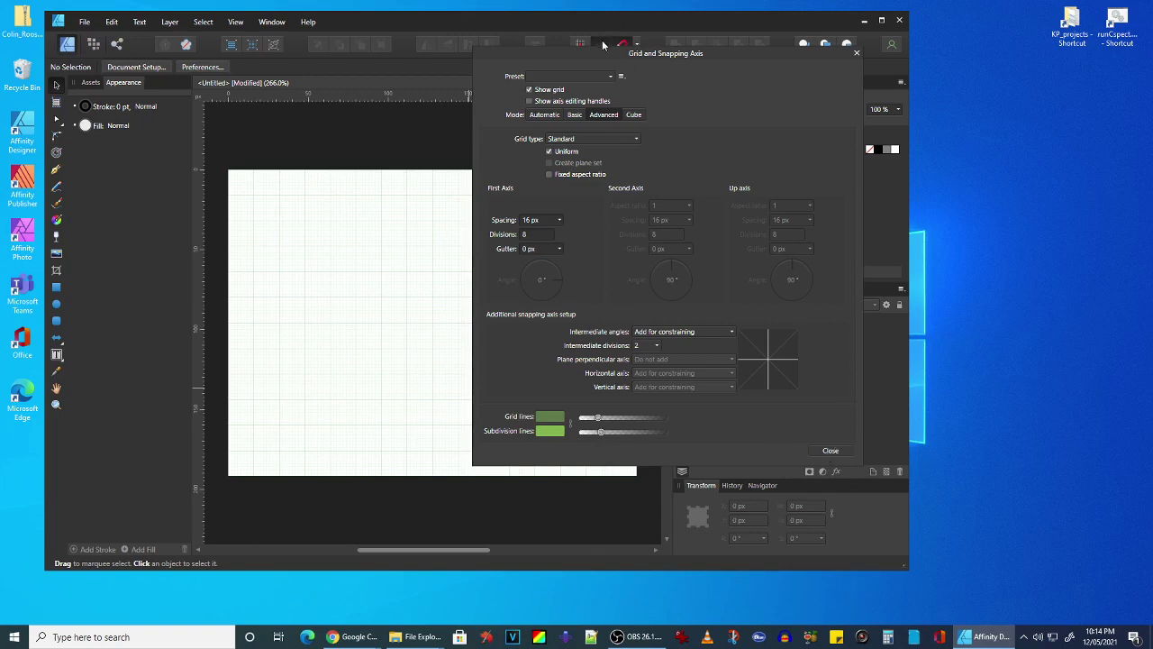
Review the available grid presets and the preset management options, and close the grid settings.
left_click(610, 76)
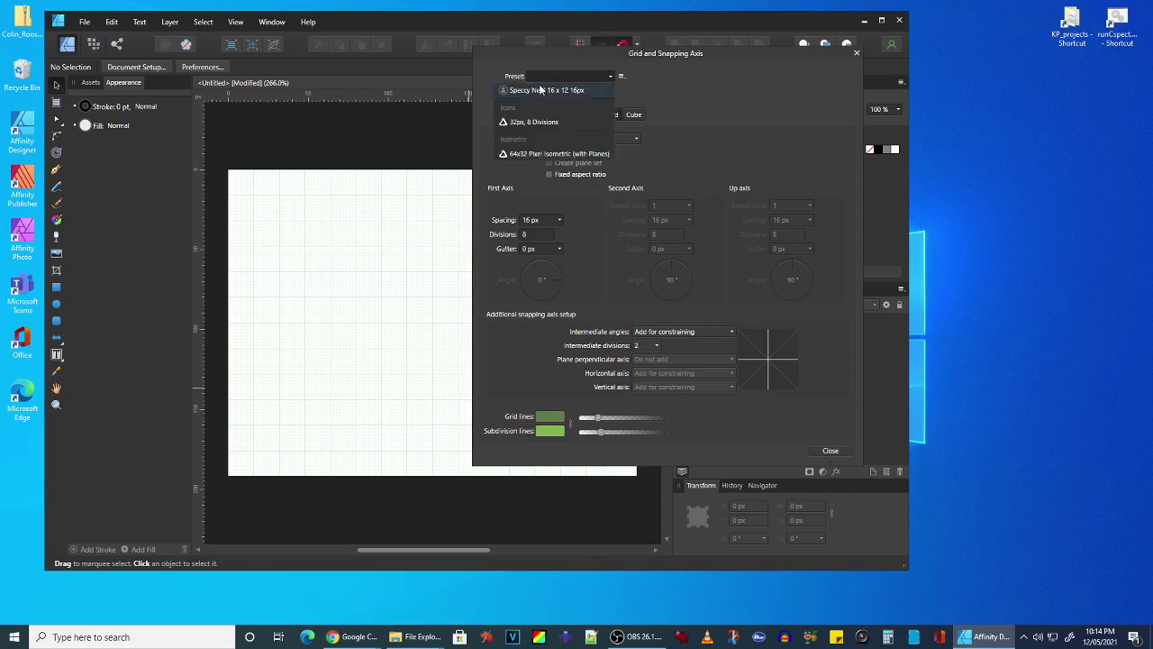
left_click(608, 77)
left_click(621, 77)
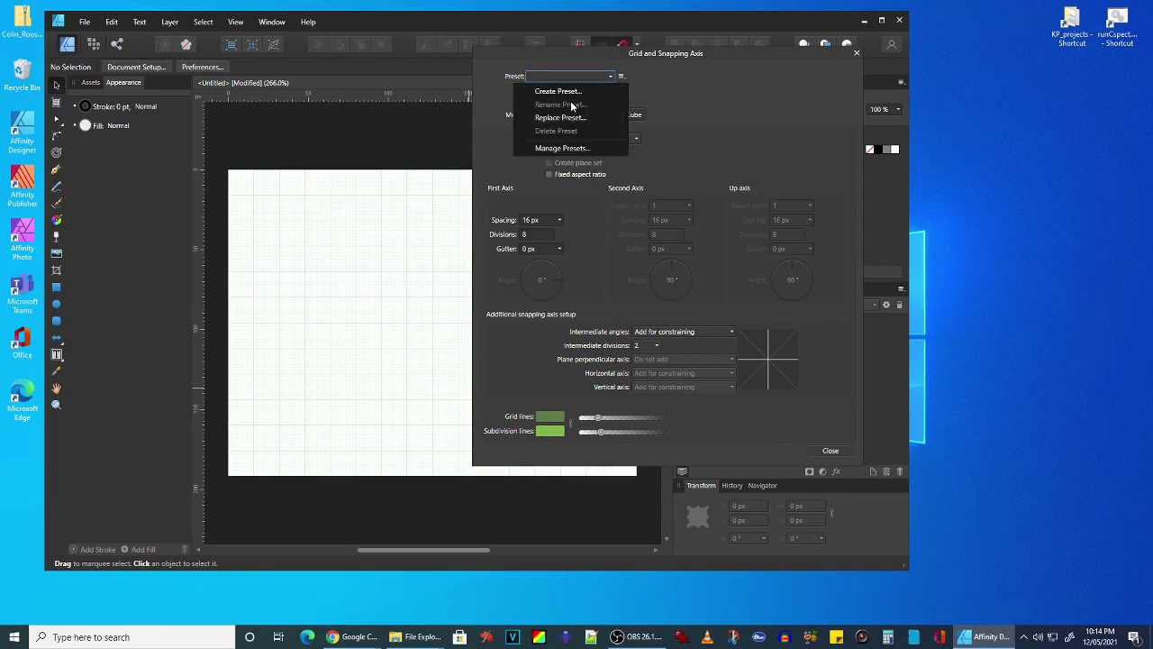
left_click(723, 108)
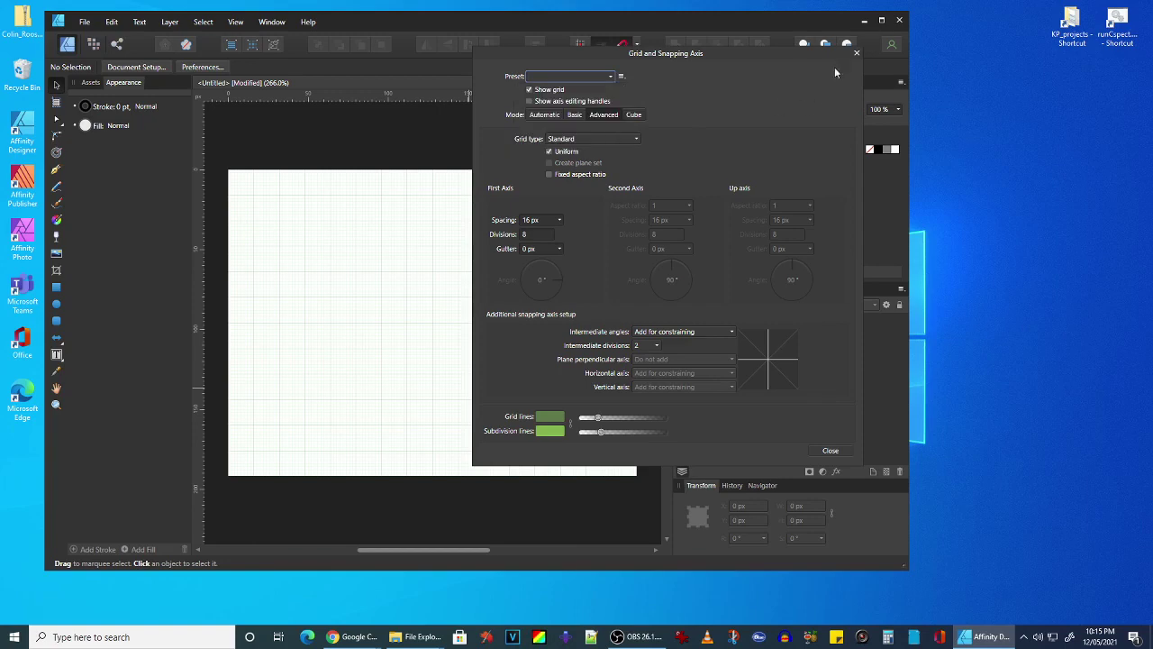
left_click(856, 53)
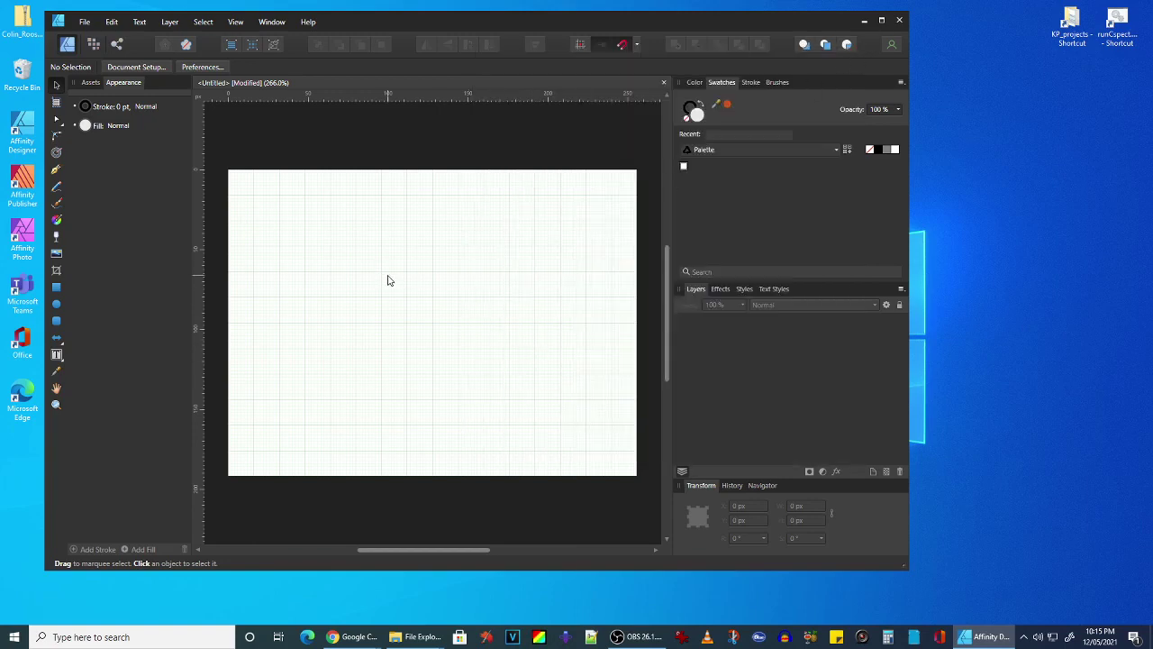
Check the grid on the page and make its subdivision lines fainter in the grid and axis settings.
scroll(387, 280, "up", 1)
scroll(388, 280, "up", 2)
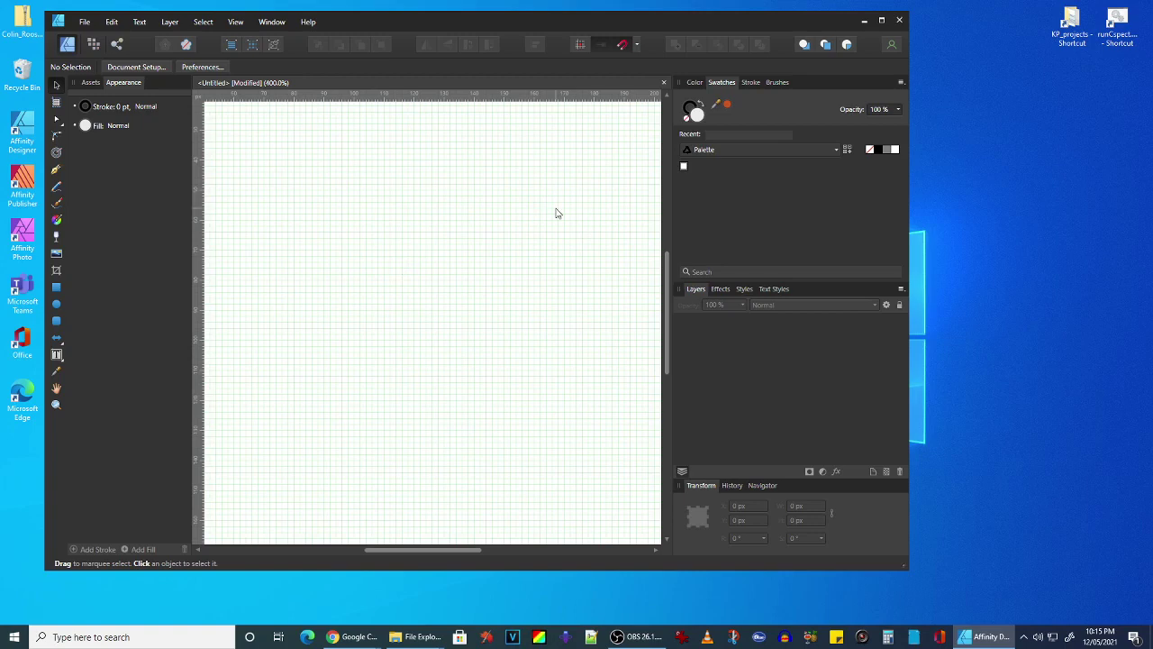
scroll(556, 213, "down", 3)
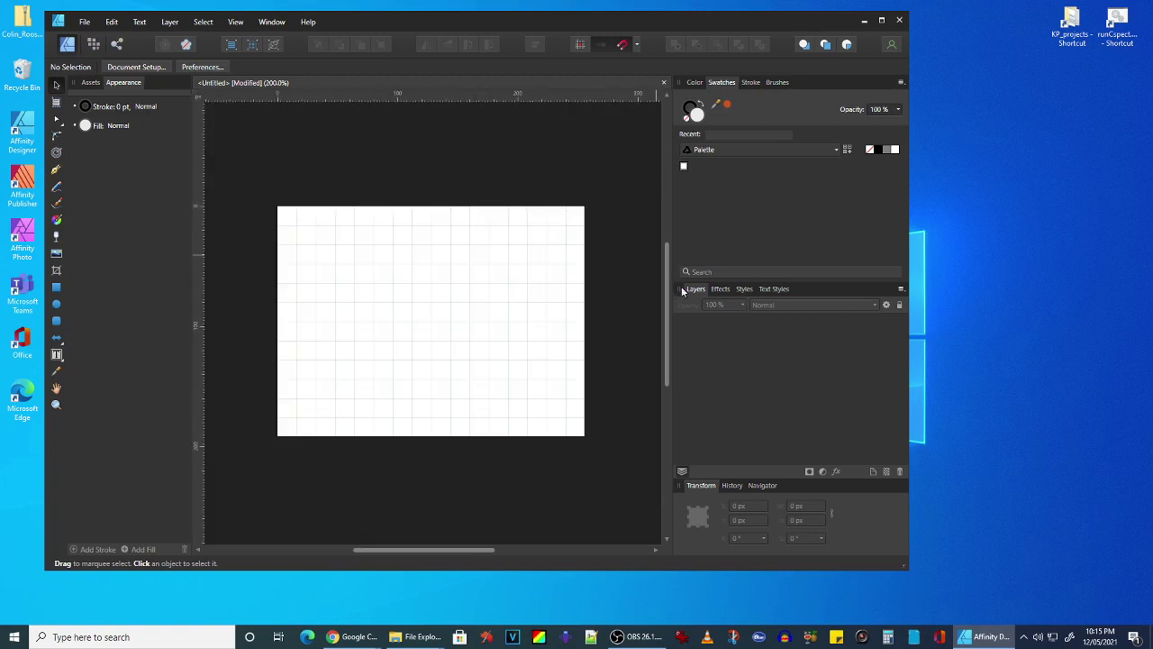
left_click(235, 22)
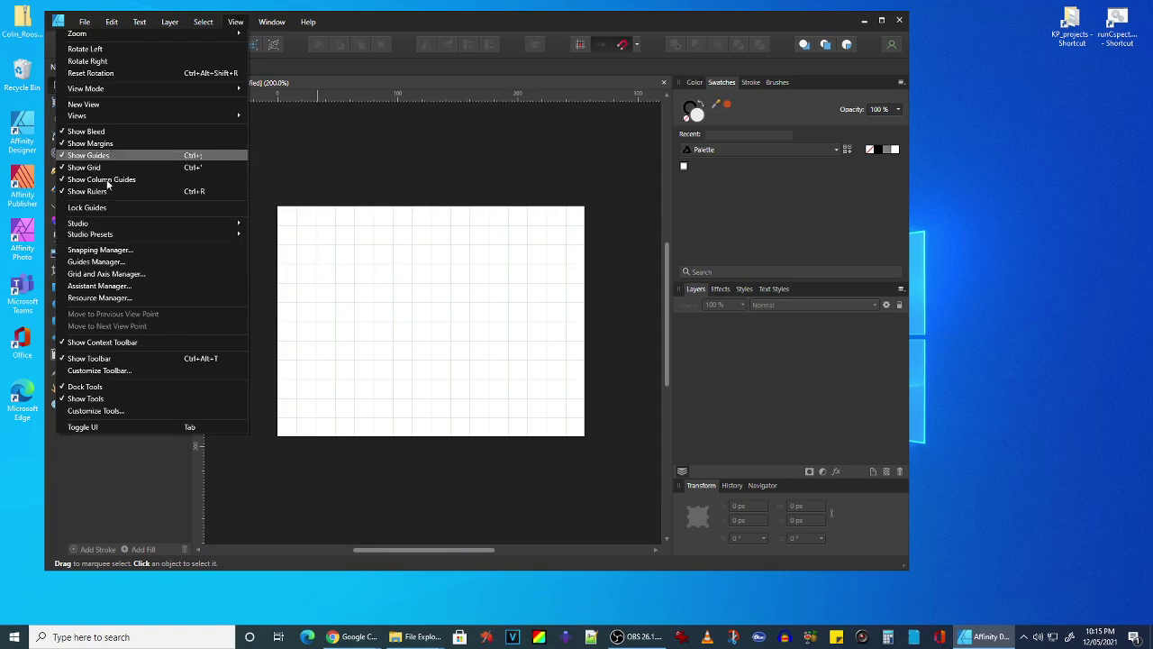
left_click(106, 274)
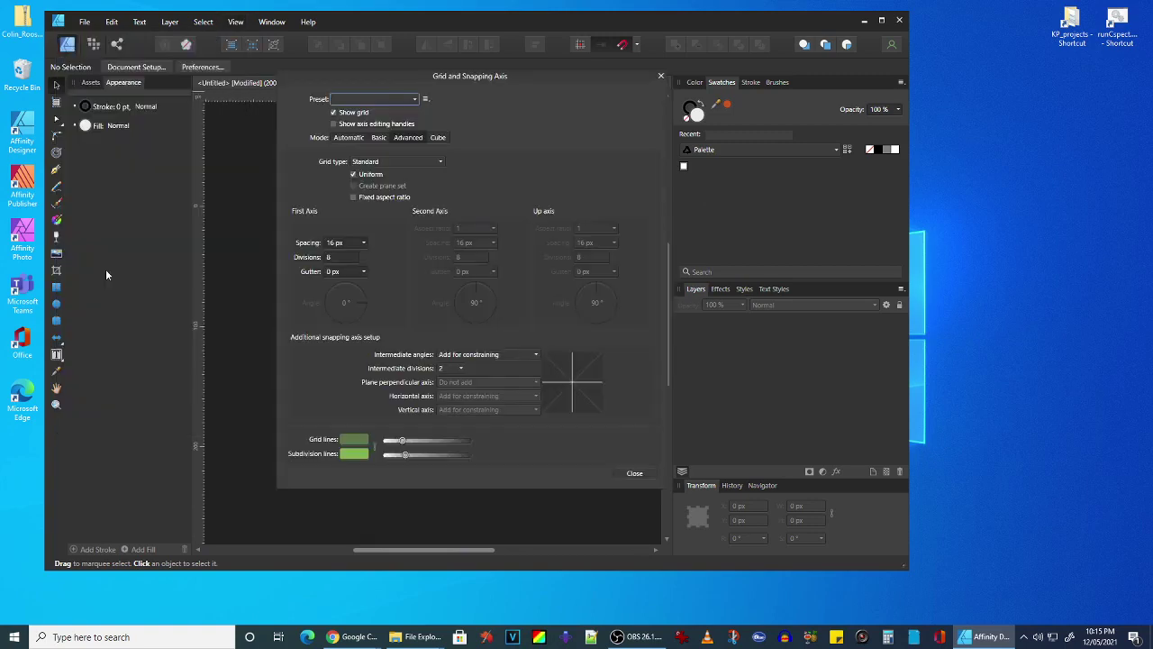
left_click(401, 455)
left_click_drag(401, 455, 392, 459)
left_click(622, 473)
Zoom in and pan to the page's upper-left area to examine the 16 px grid cells and their subdivisions.
key("ctrl+plus")
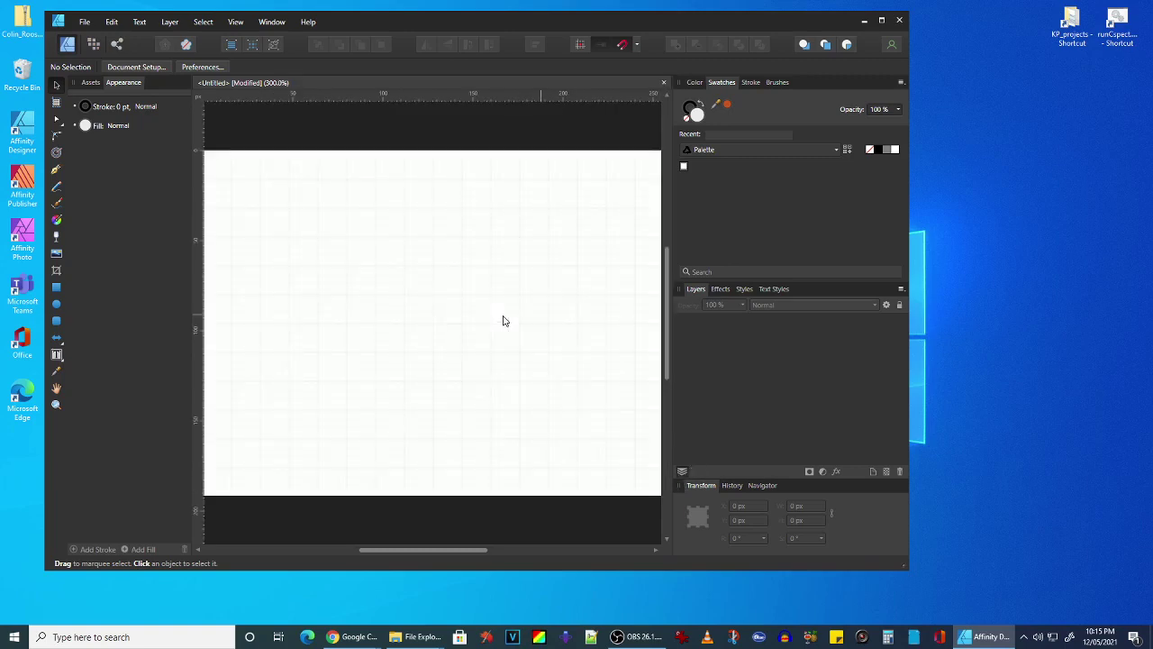
key("ctrl+plus")
key("ctrl+plus")
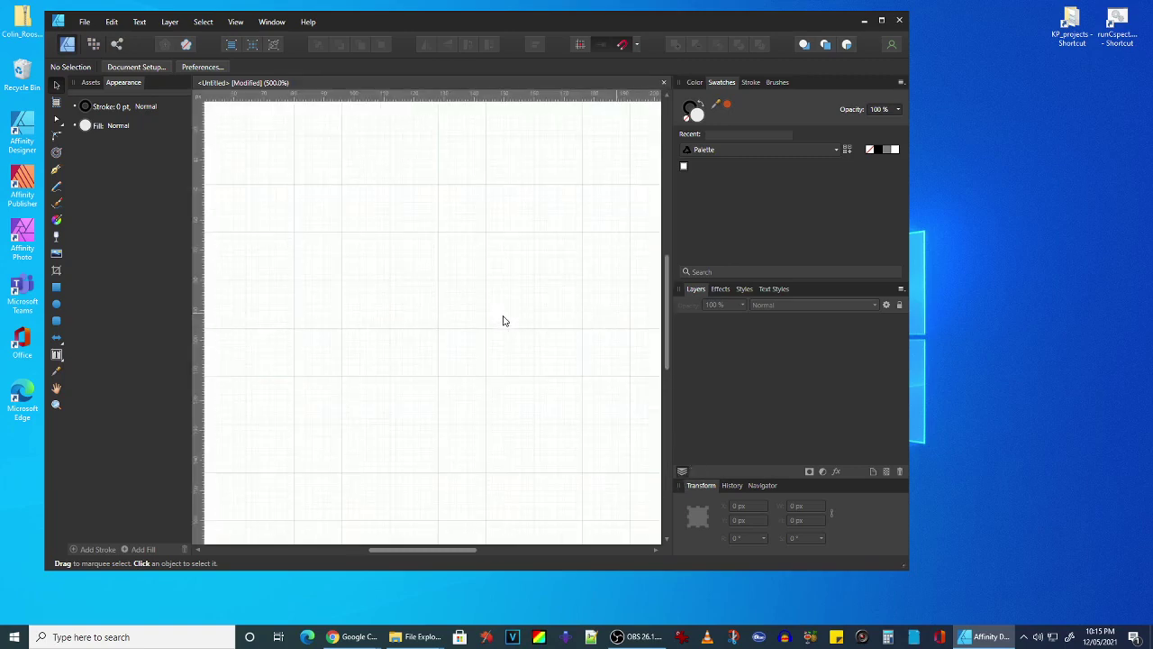
key("space")
left_click_drag(453, 216, 536, 267)
left_click_drag(352, 216, 423, 227)
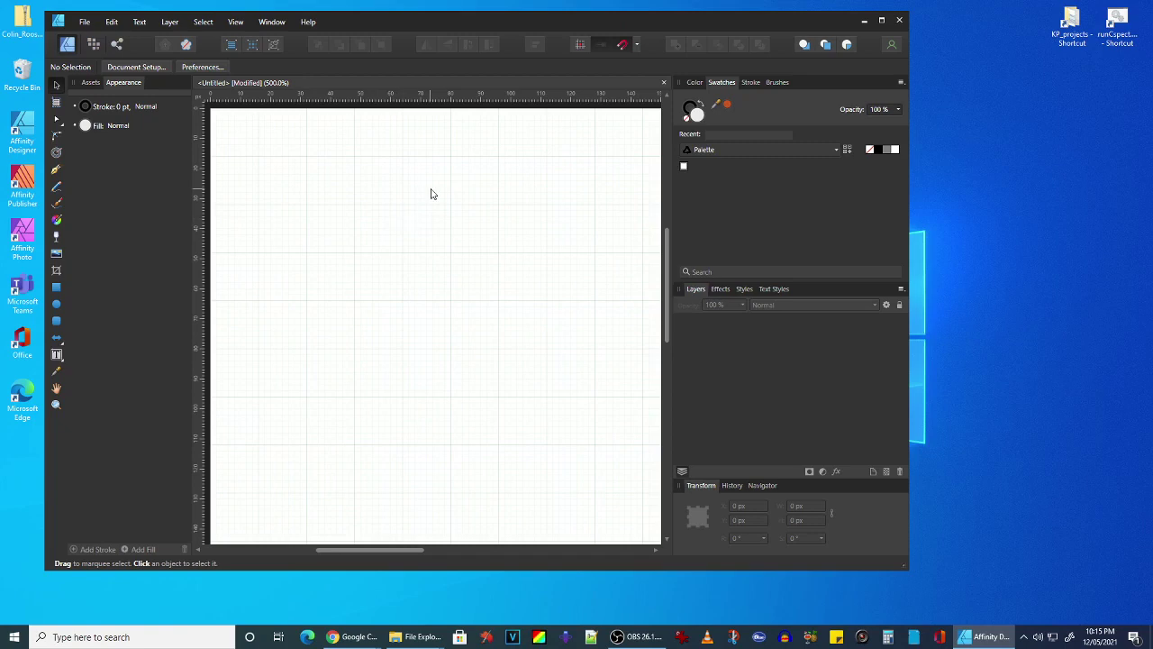
scroll(431, 194, "up", 3)
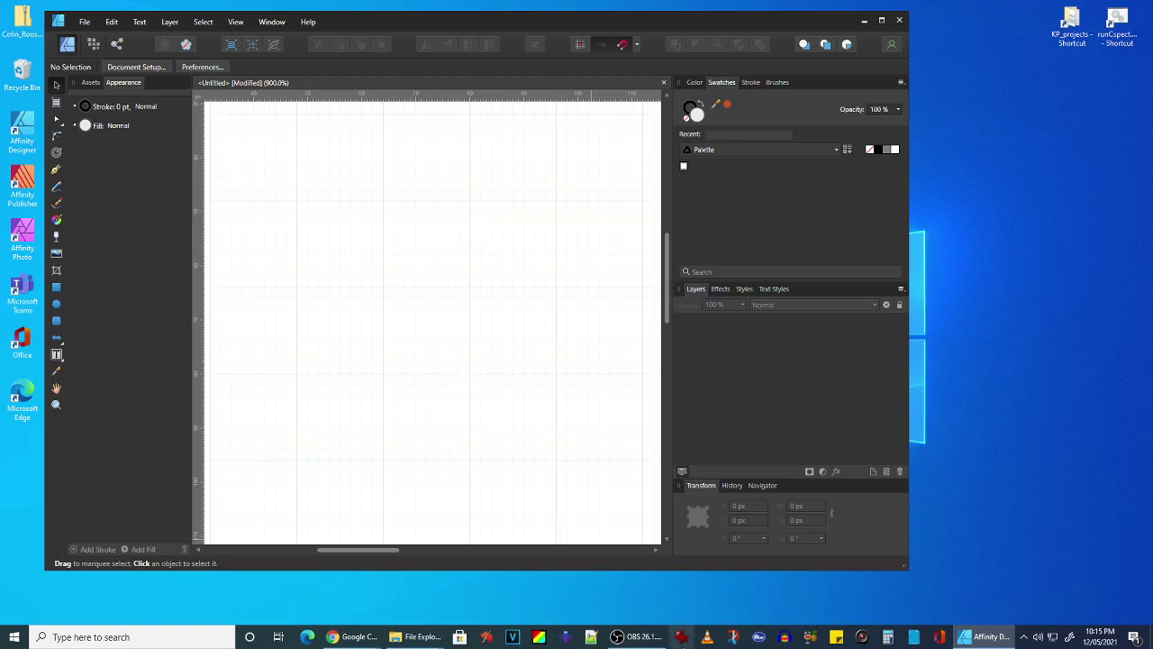
Switch to Chrome and view the sprite editor and import pages of Remy's Sprite, Tile and Palette editor.
mouse_move(367, 636)
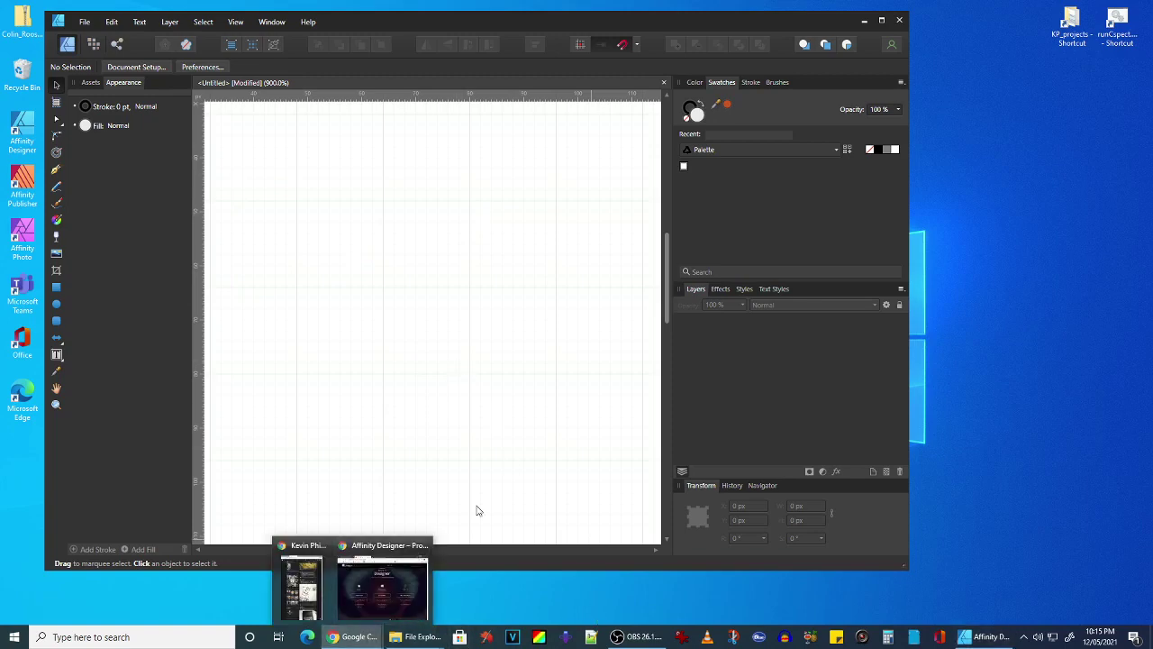
left_click(405, 592)
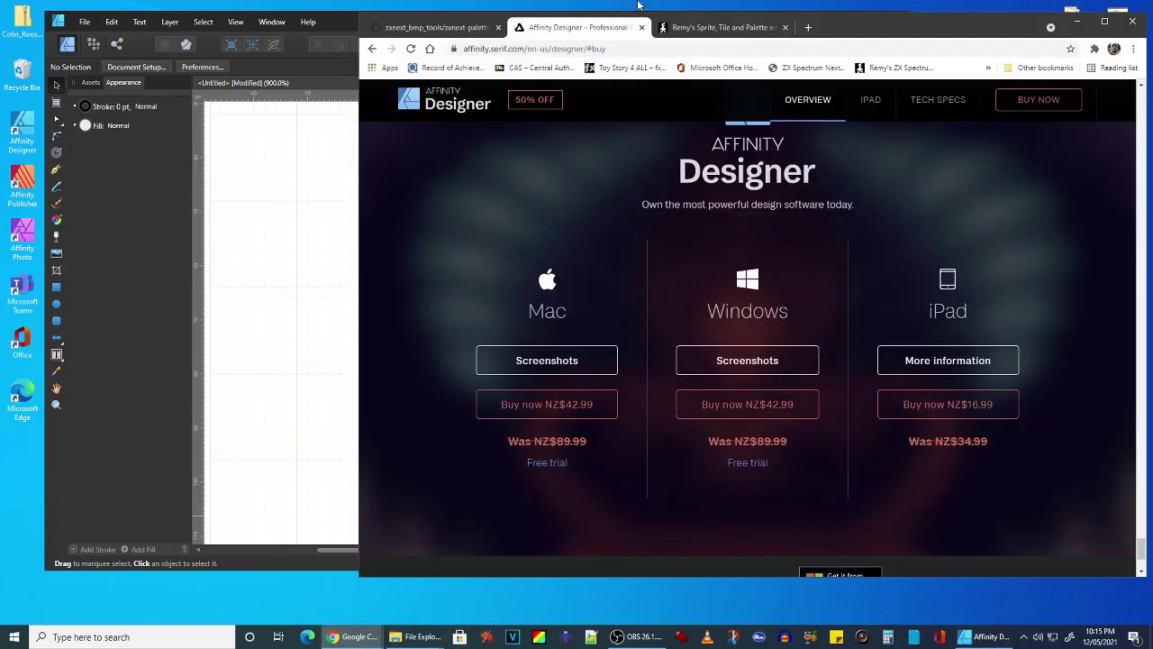
left_click(716, 28)
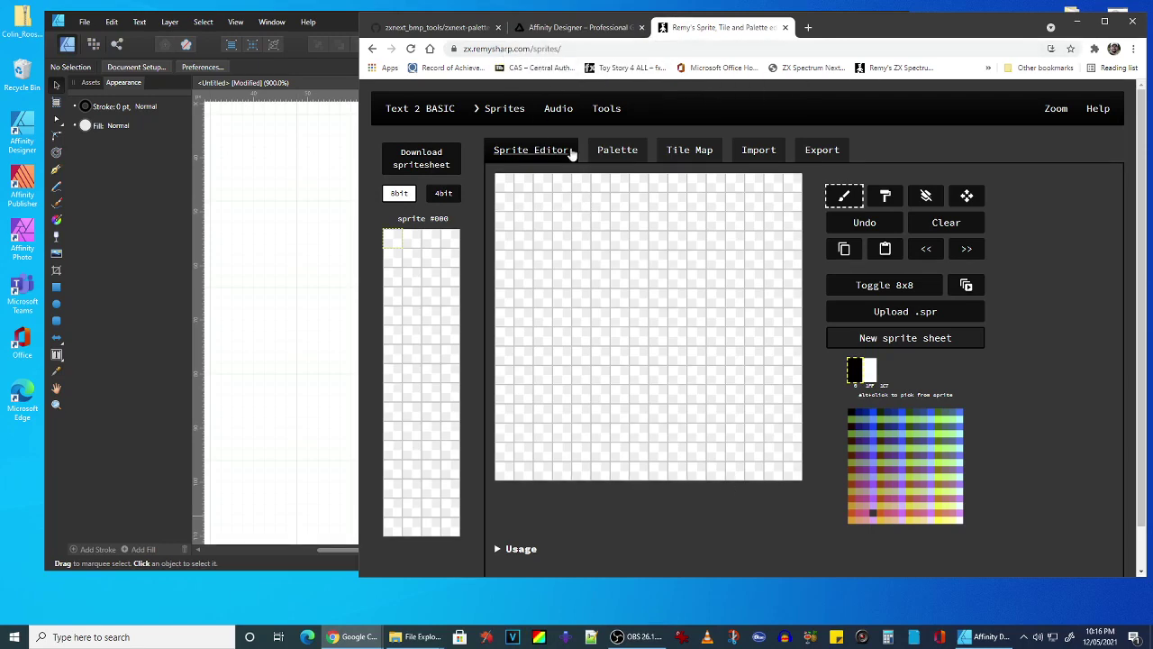
left_click(755, 150)
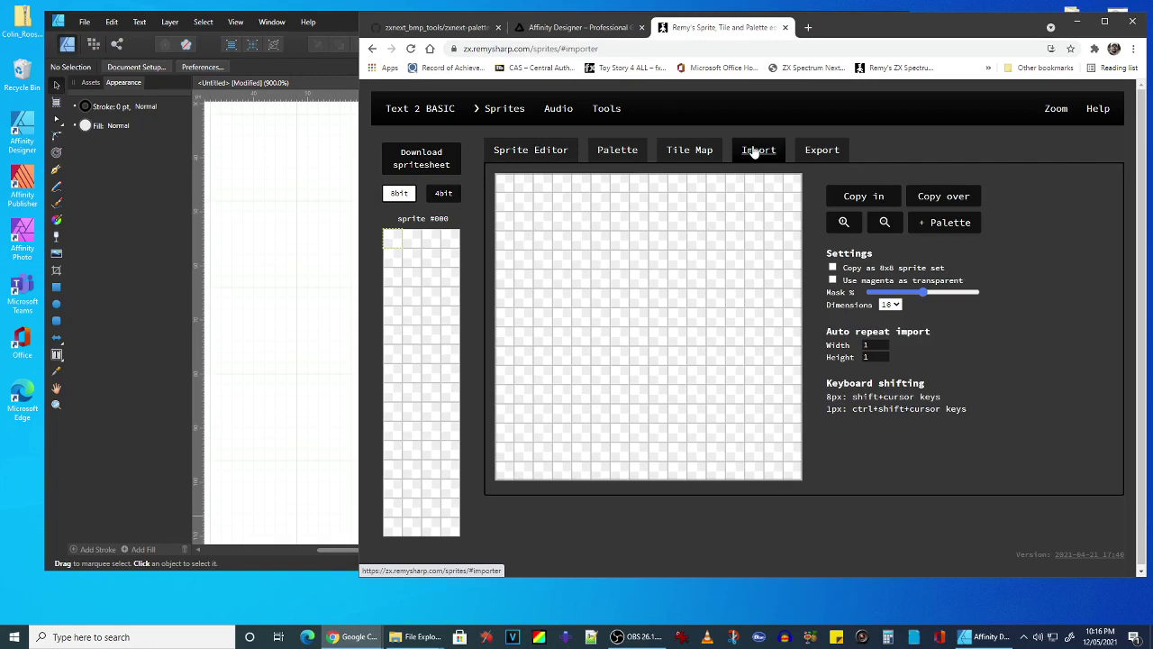
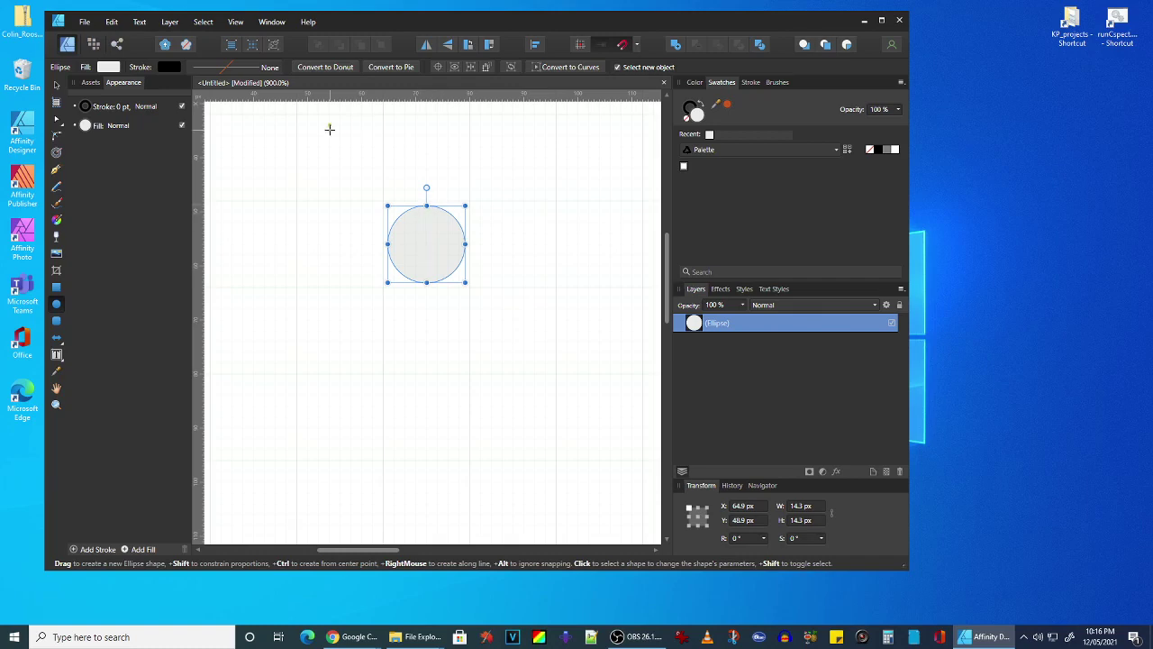
Fill the circle with orange and remove its stroke colour.
key("v")
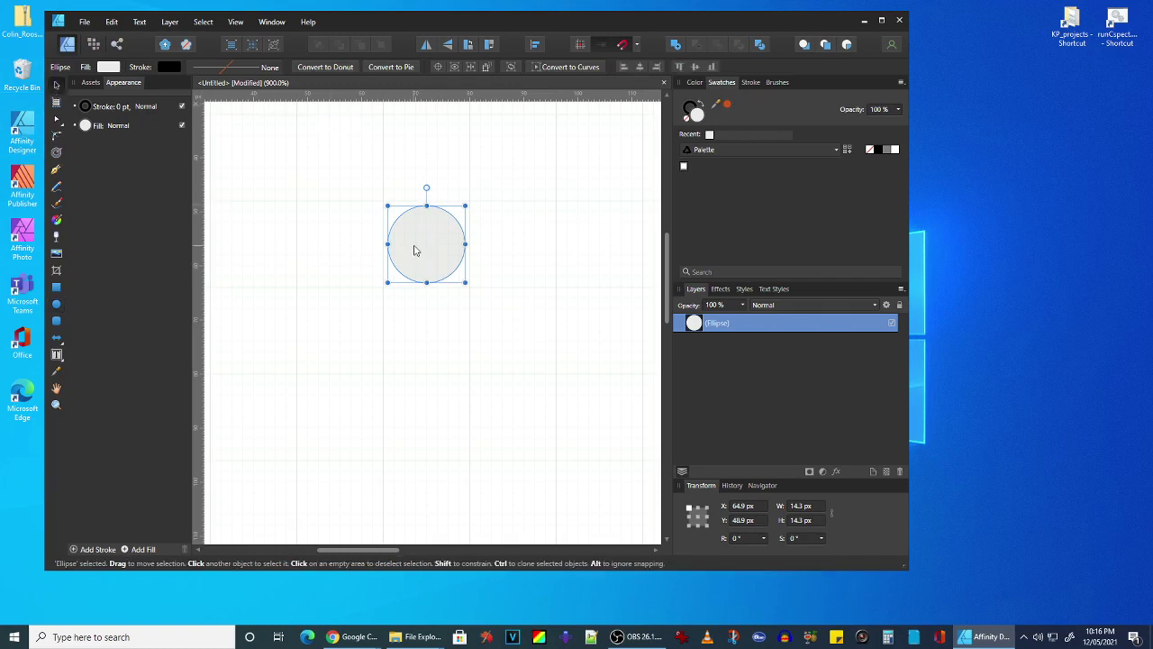
left_click(108, 68)
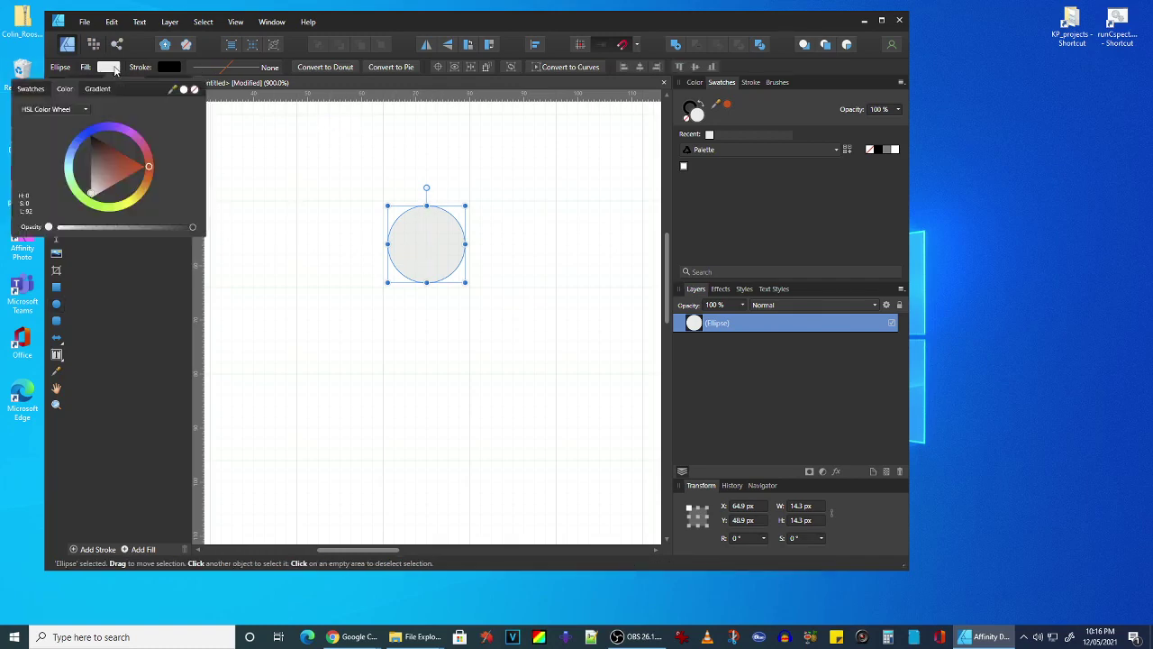
left_click_drag(123, 208, 142, 188)
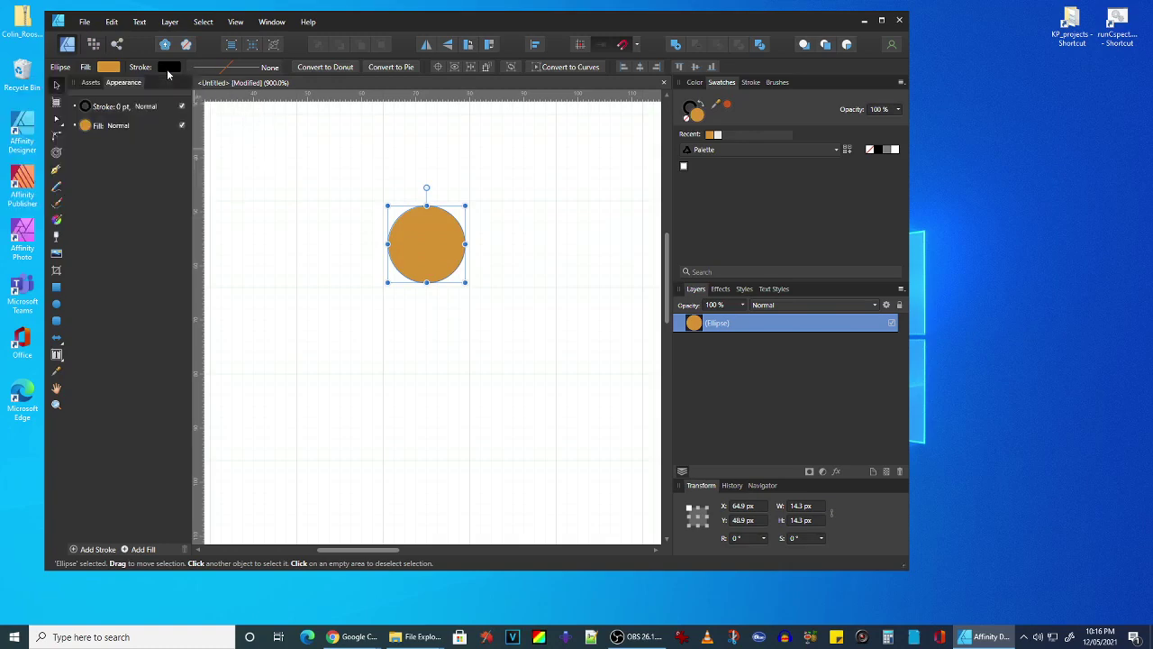
left_click(170, 67)
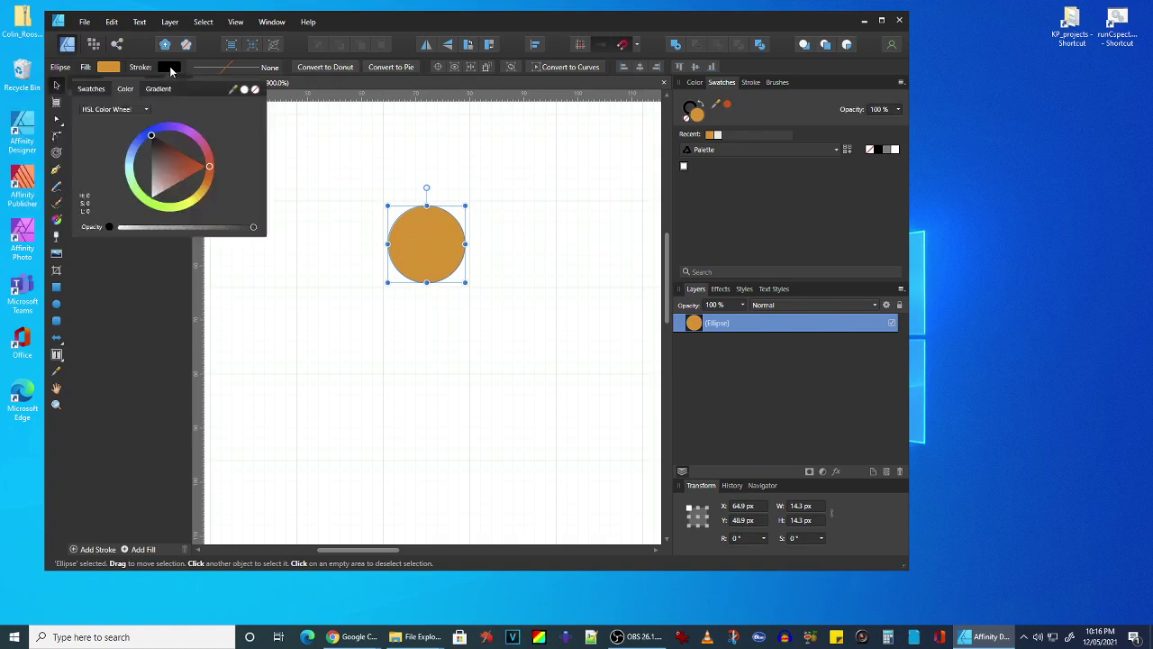
left_click(256, 90)
left_click(319, 135)
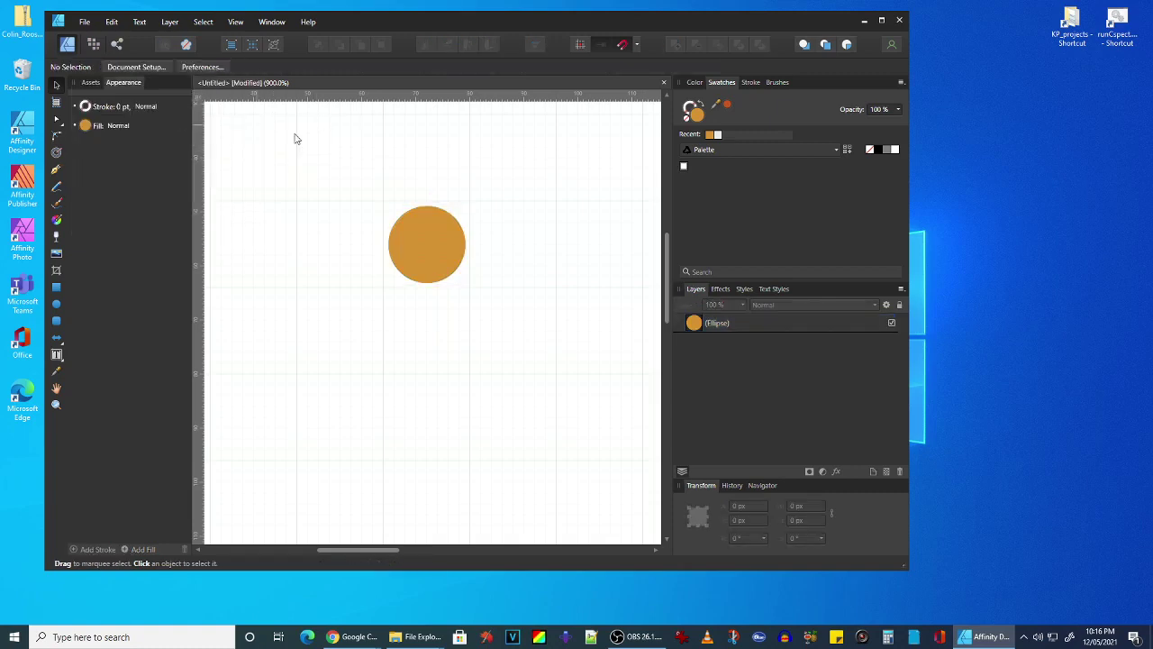
Duplicate the orange circle and place the copy in the adjacent grid cell to its right, at X 80.9 px.
left_click(422, 241)
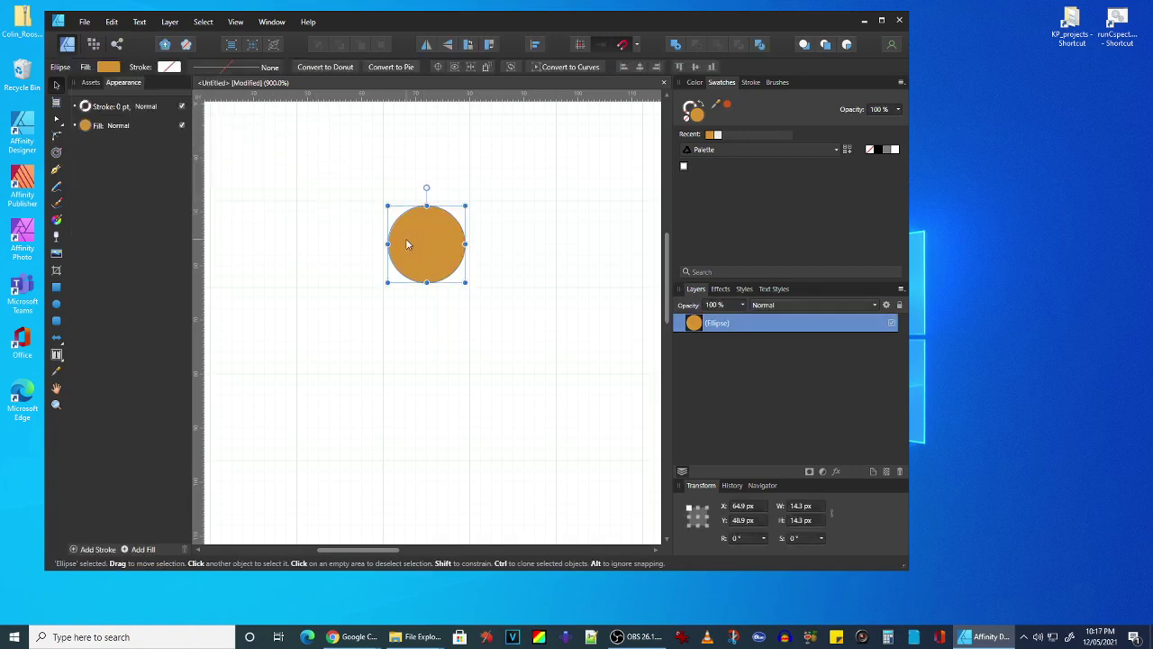
key("ctrl+j")
left_click_drag(407, 243, 518, 248)
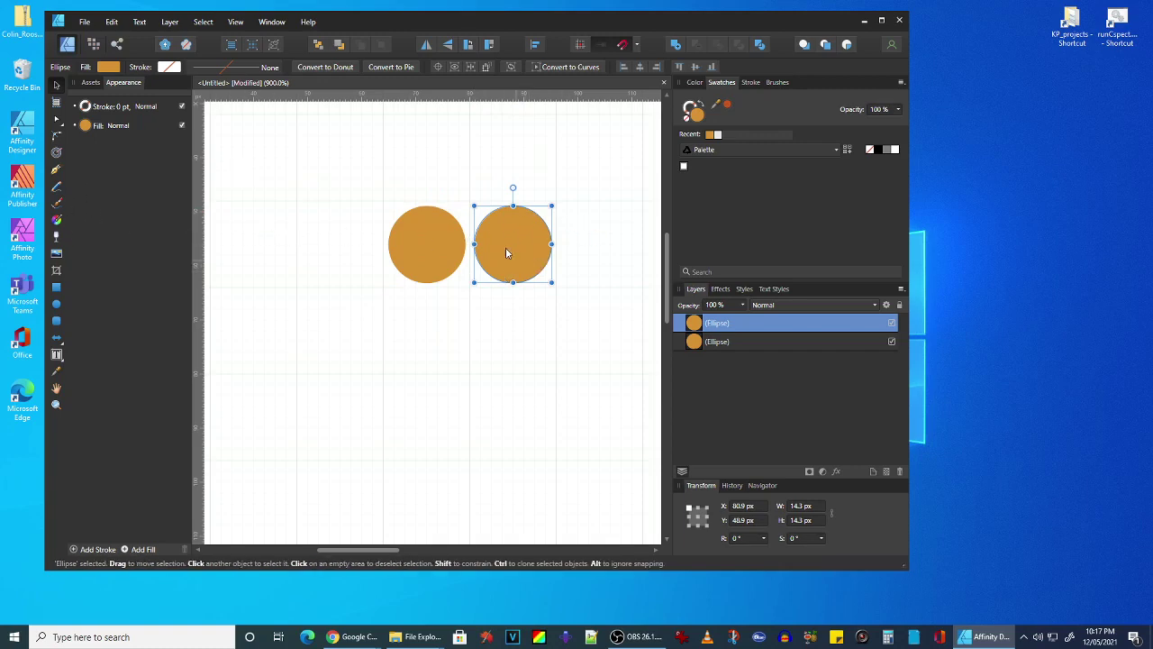
Draw a closed 8 × 12 px triangle with the Pen tool, from the second circle's centre to the grid line at its right.
left_click(55, 171)
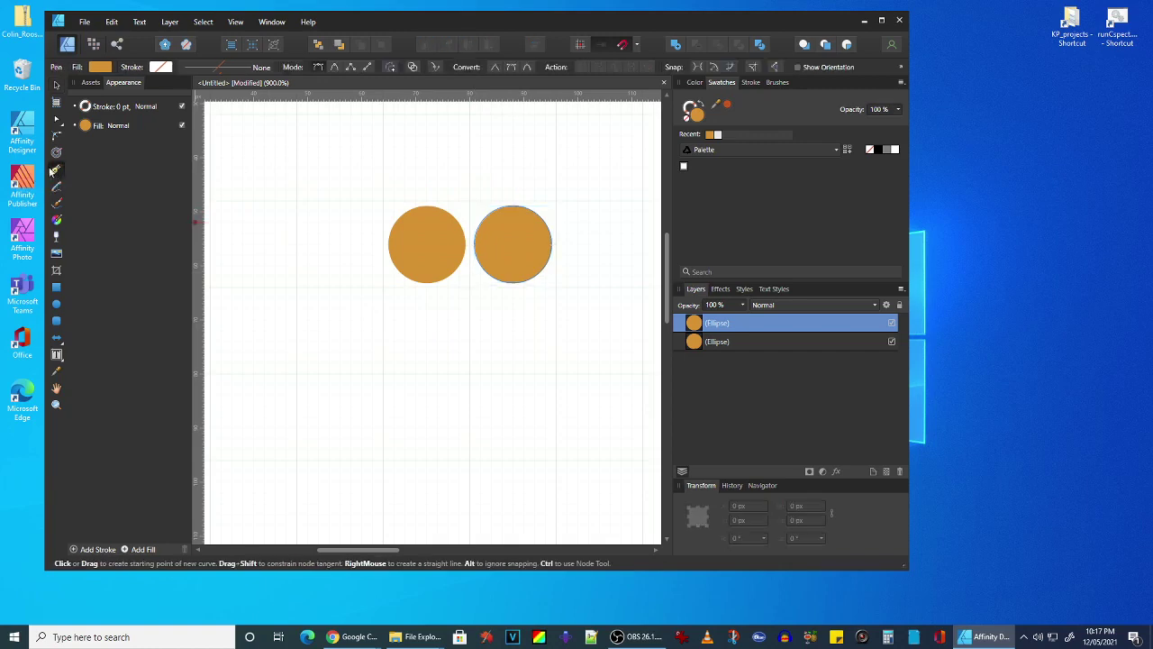
left_click(513, 244)
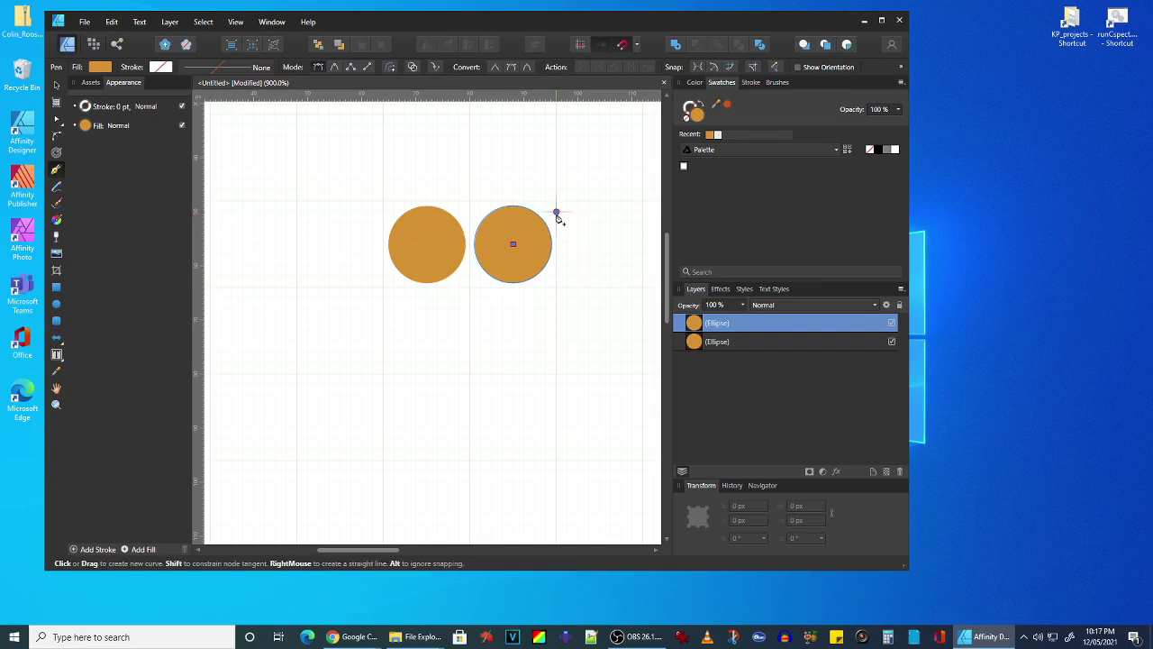
left_click(556, 211)
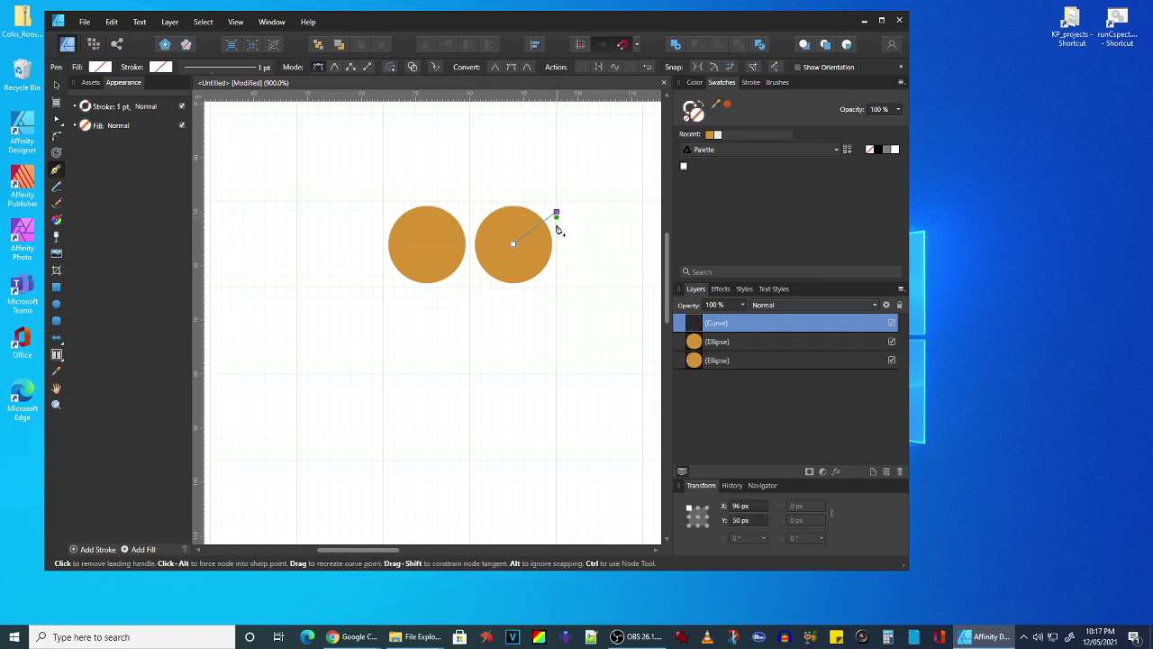
left_click(556, 276)
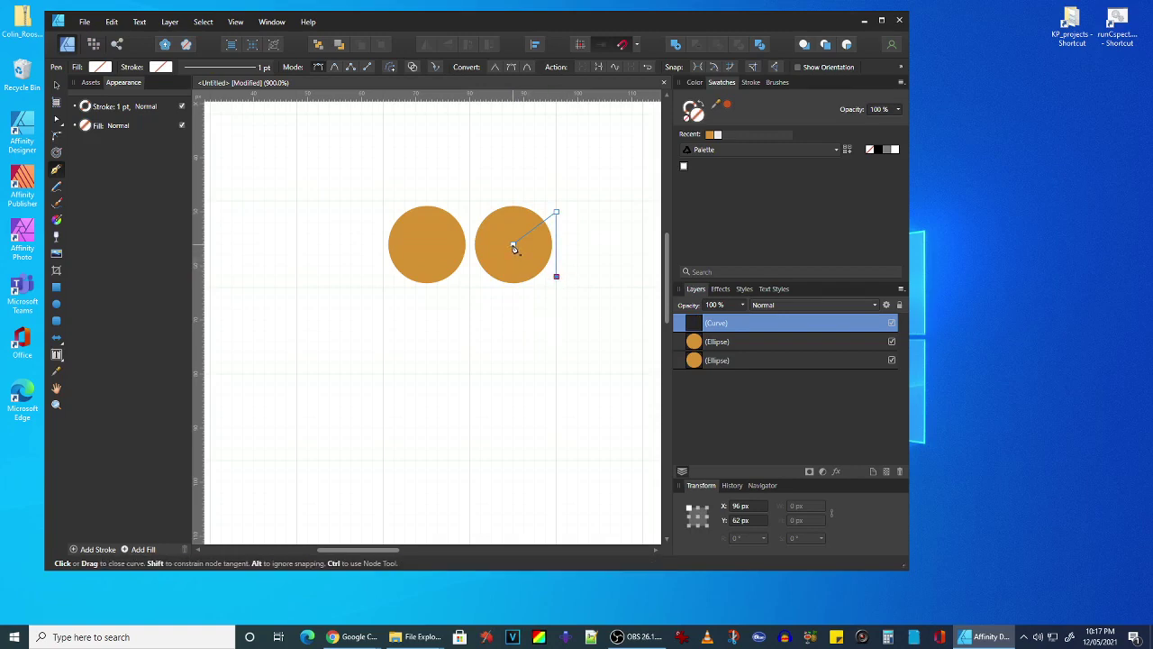
left_click(513, 246)
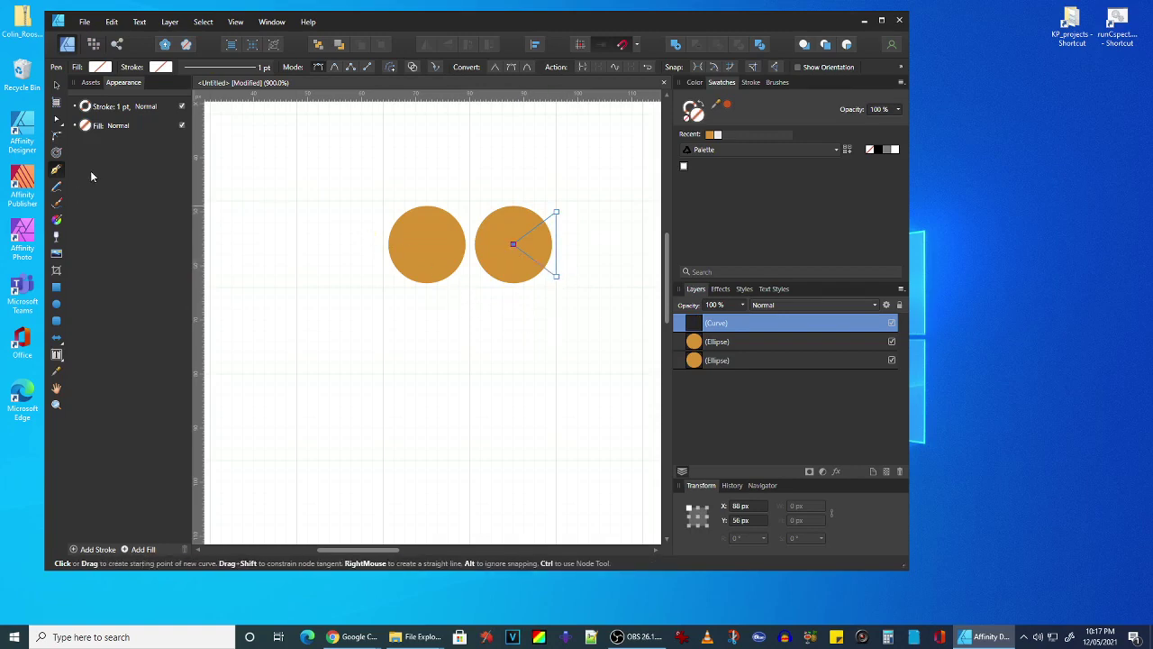
left_click(56, 85)
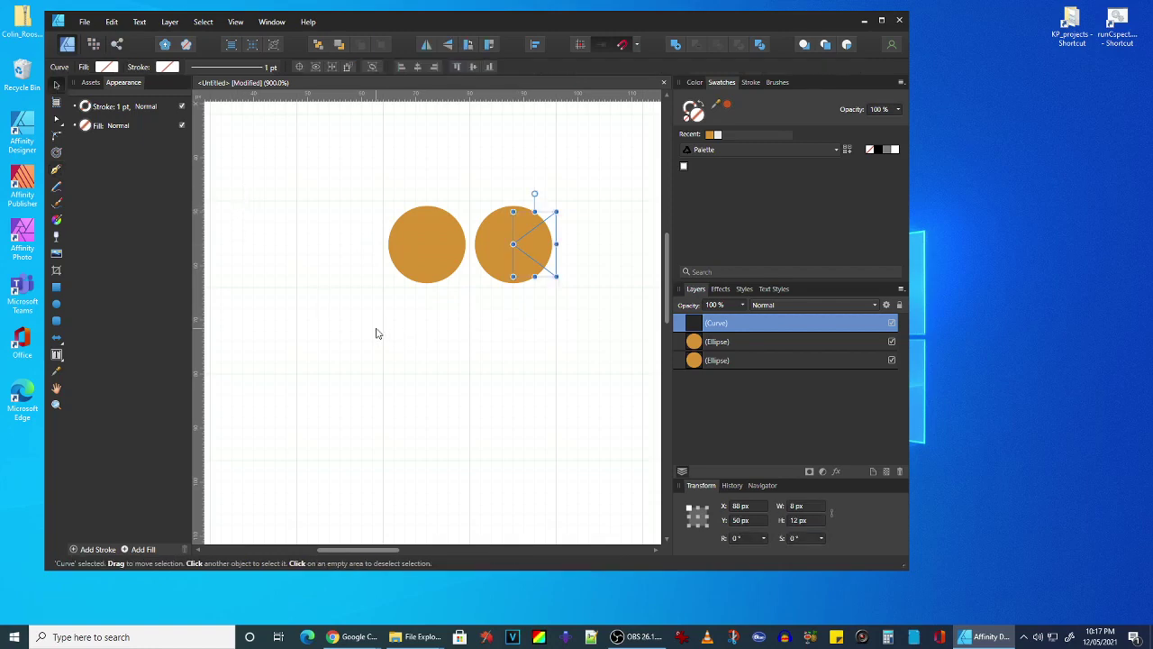
left_click(482, 343)
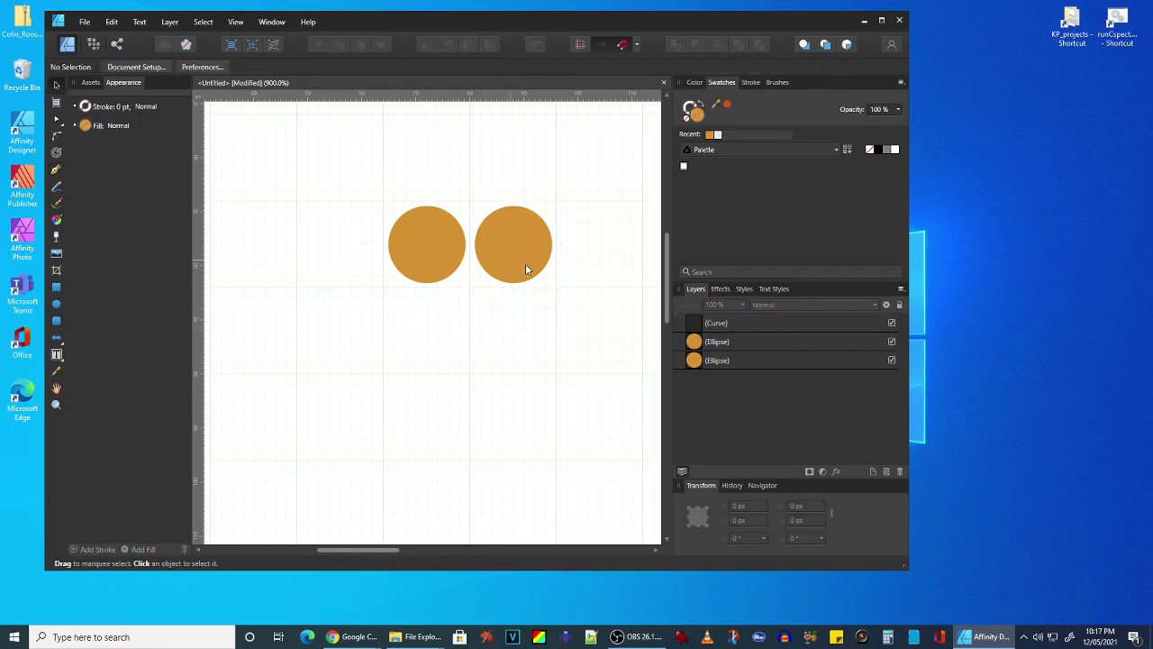
Subtract the triangle from the second circle to cut out an open mouth.
left_click(717, 343)
left_click(694, 326, "shift")
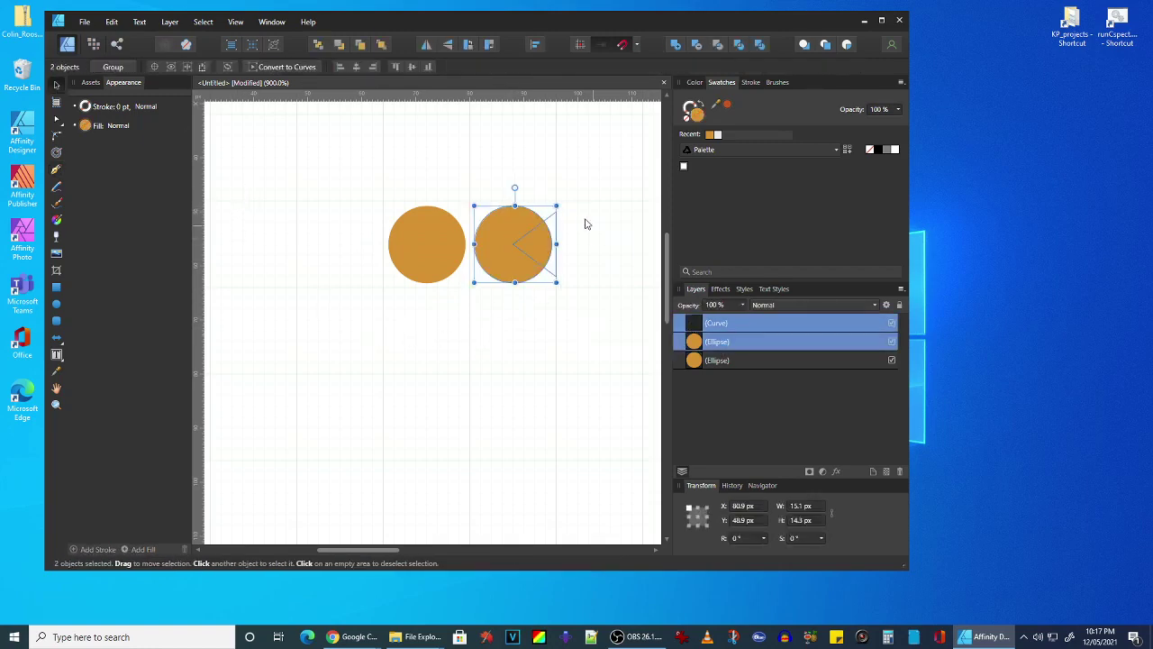
left_click(719, 343)
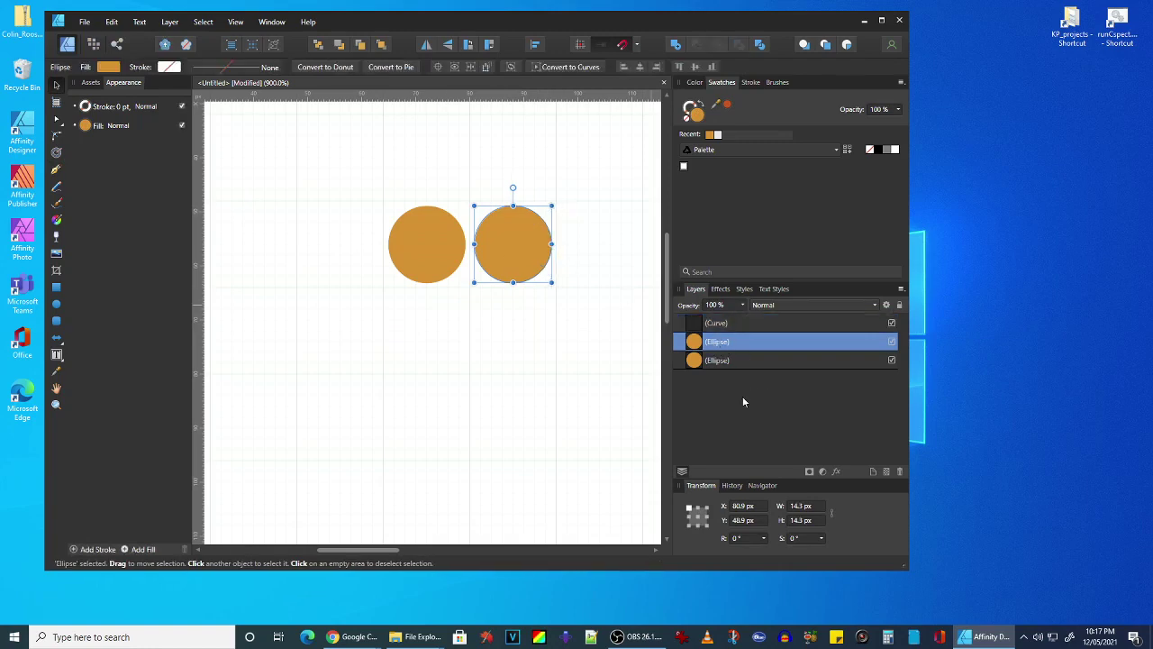
left_click(697, 322)
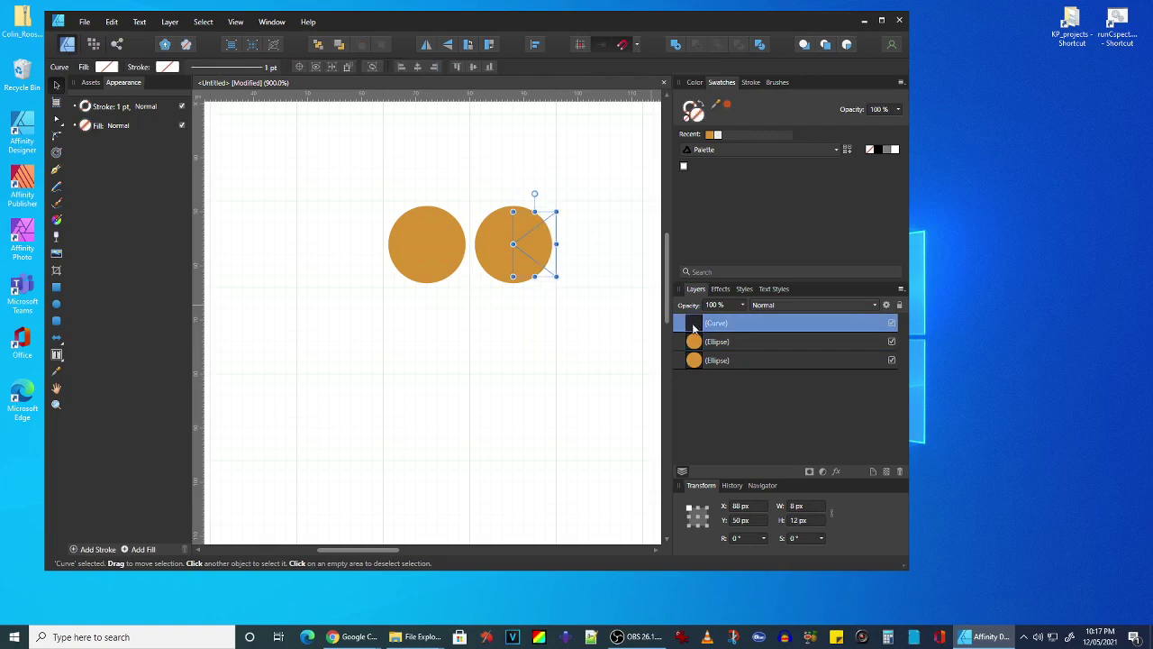
left_click(695, 344, "shift")
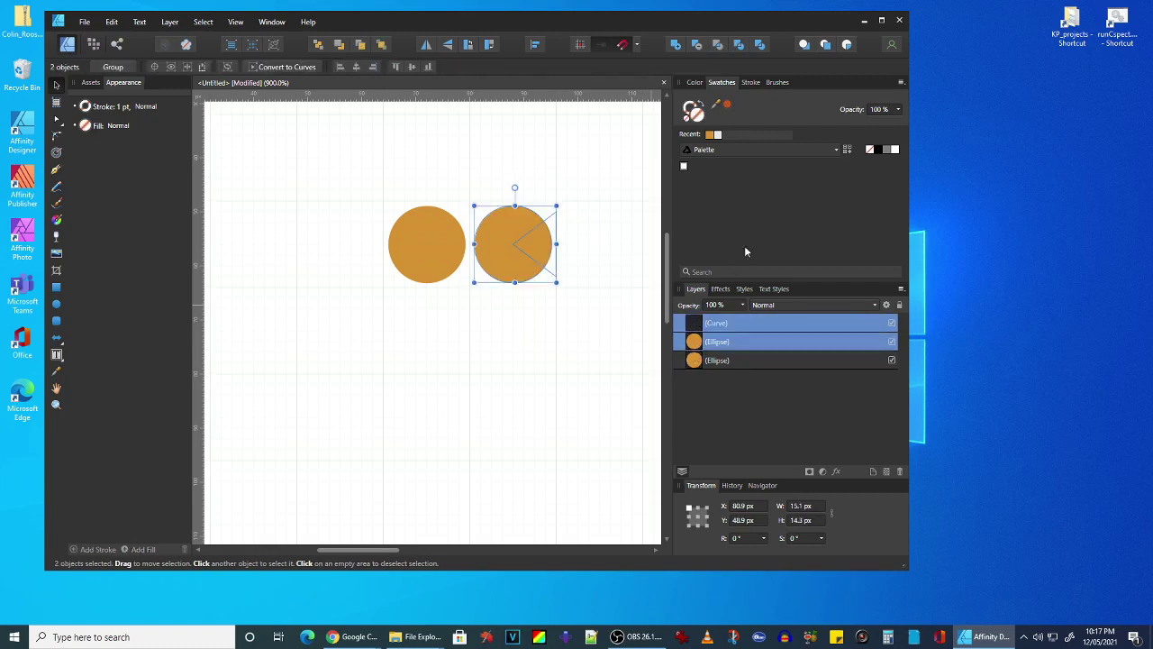
left_click(697, 45)
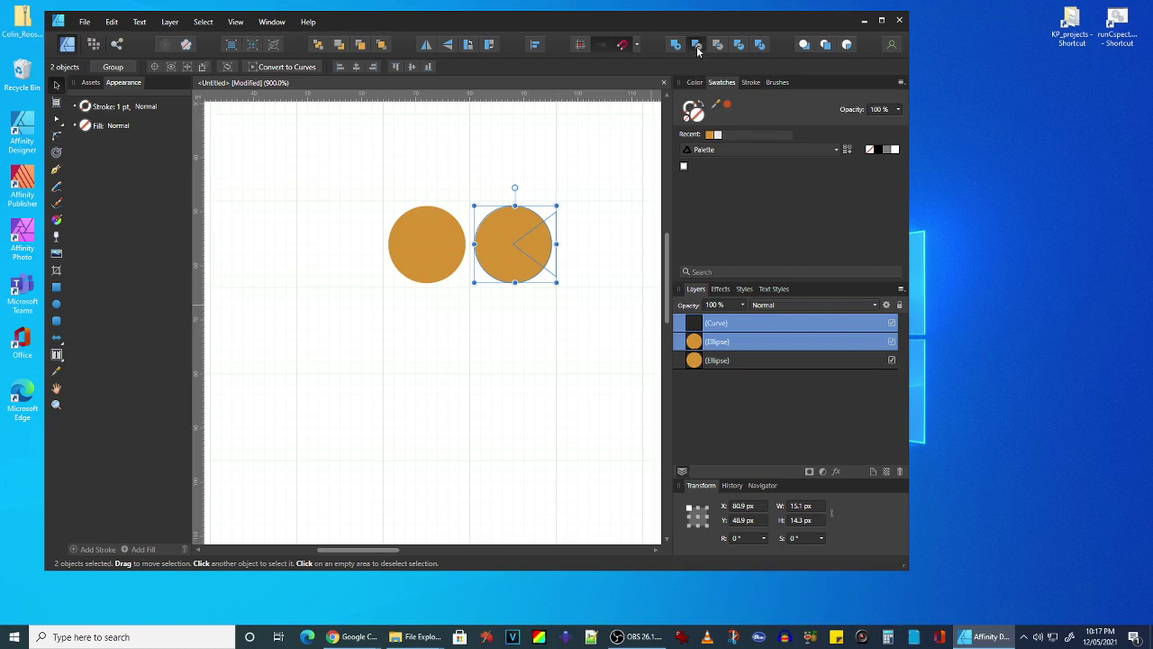
left_click(475, 389)
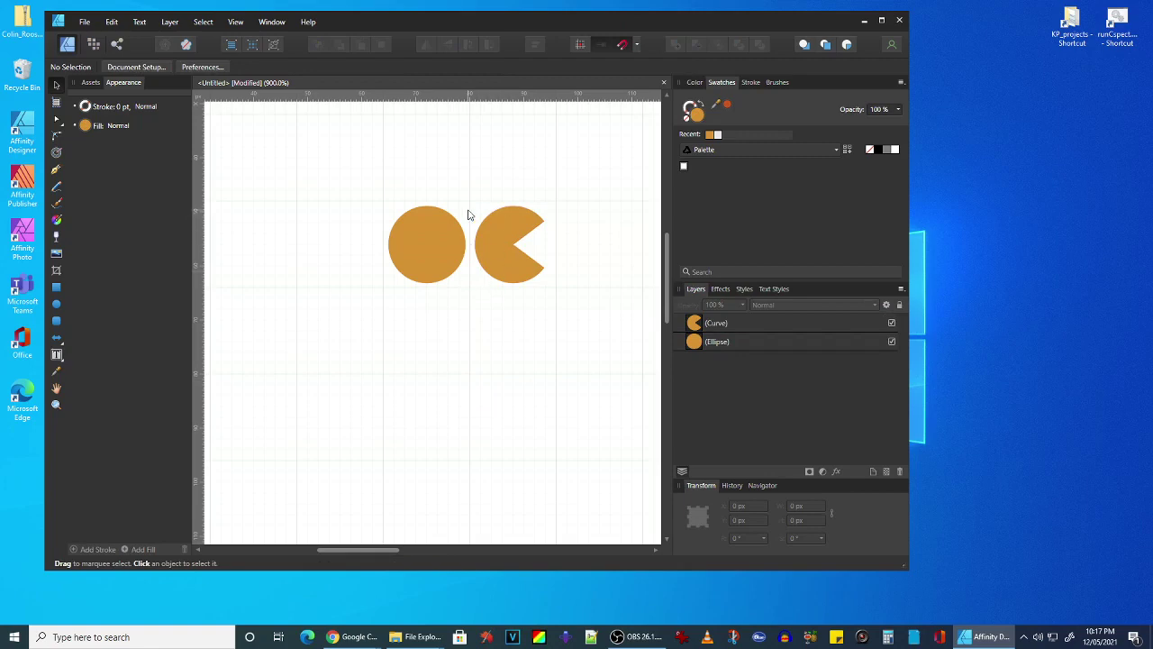
Switch the canvas to the pixel view mode to preview the circle and the open-mouthed shape as pixels.
left_click(495, 232)
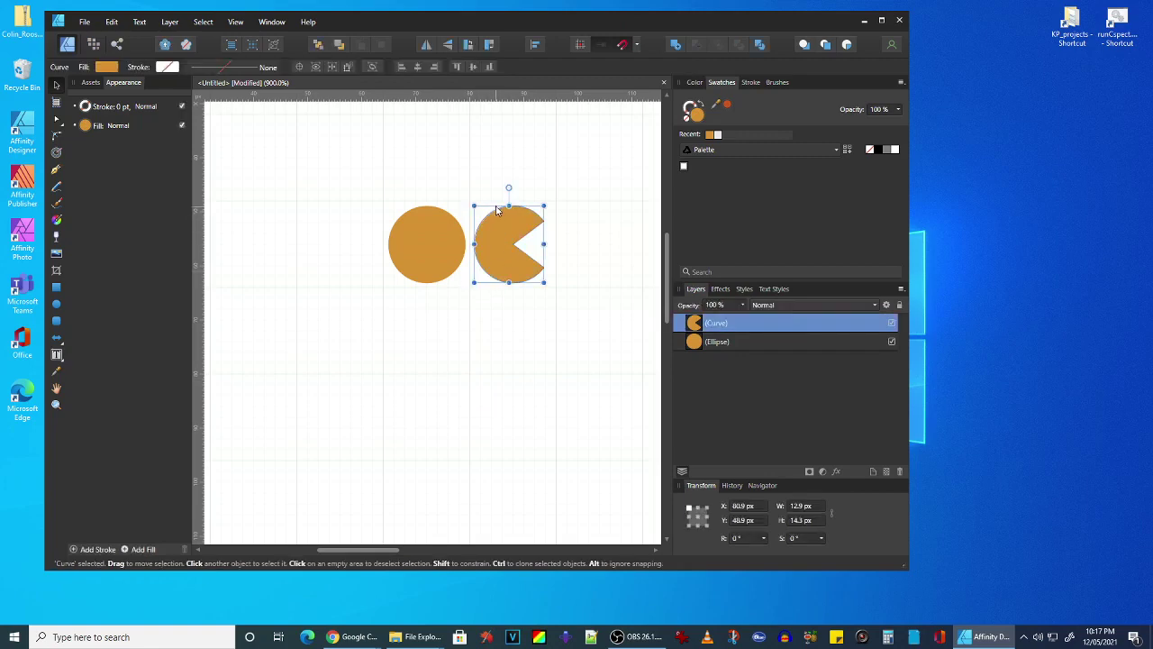
left_click(441, 236, "shift")
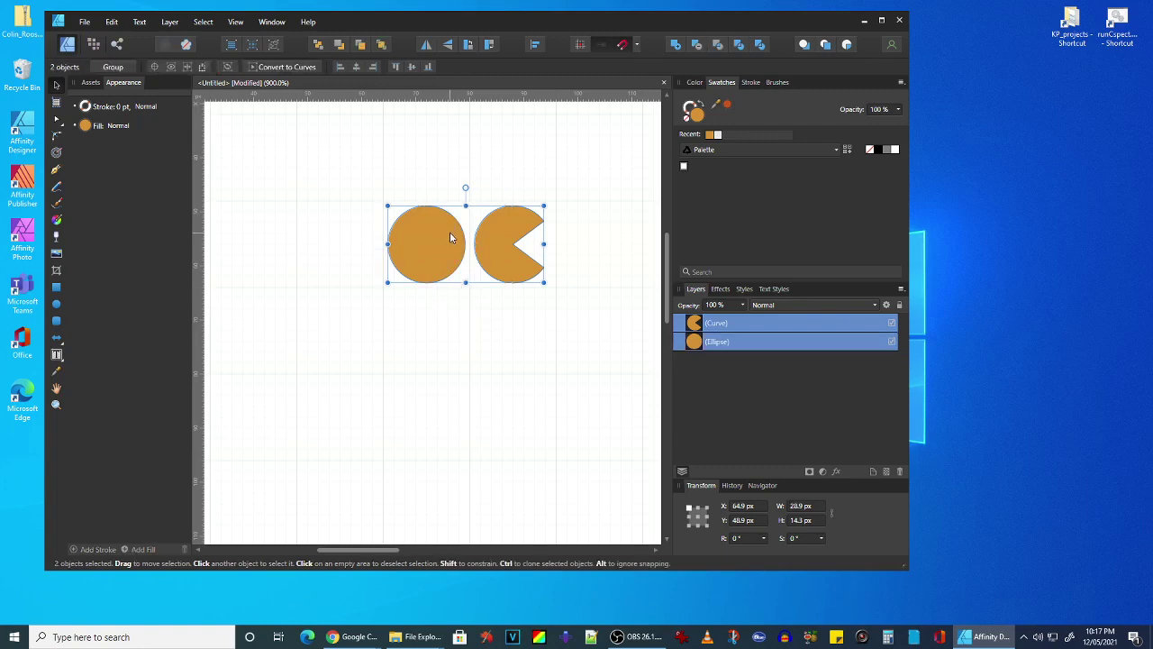
left_click(459, 326)
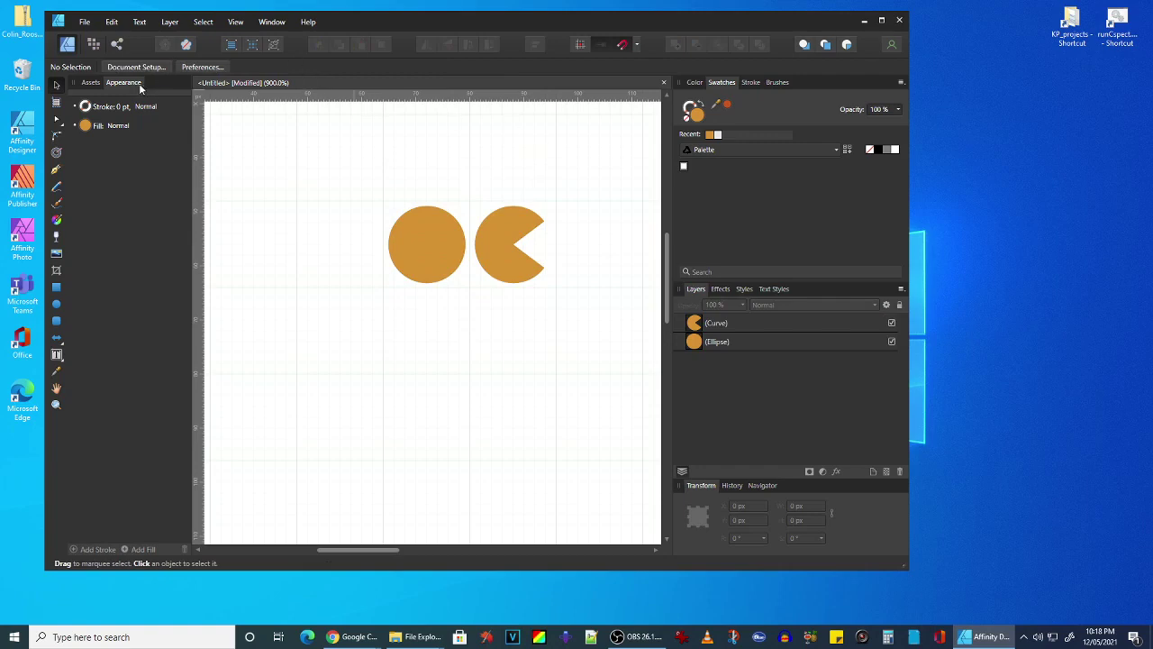
left_click(231, 47)
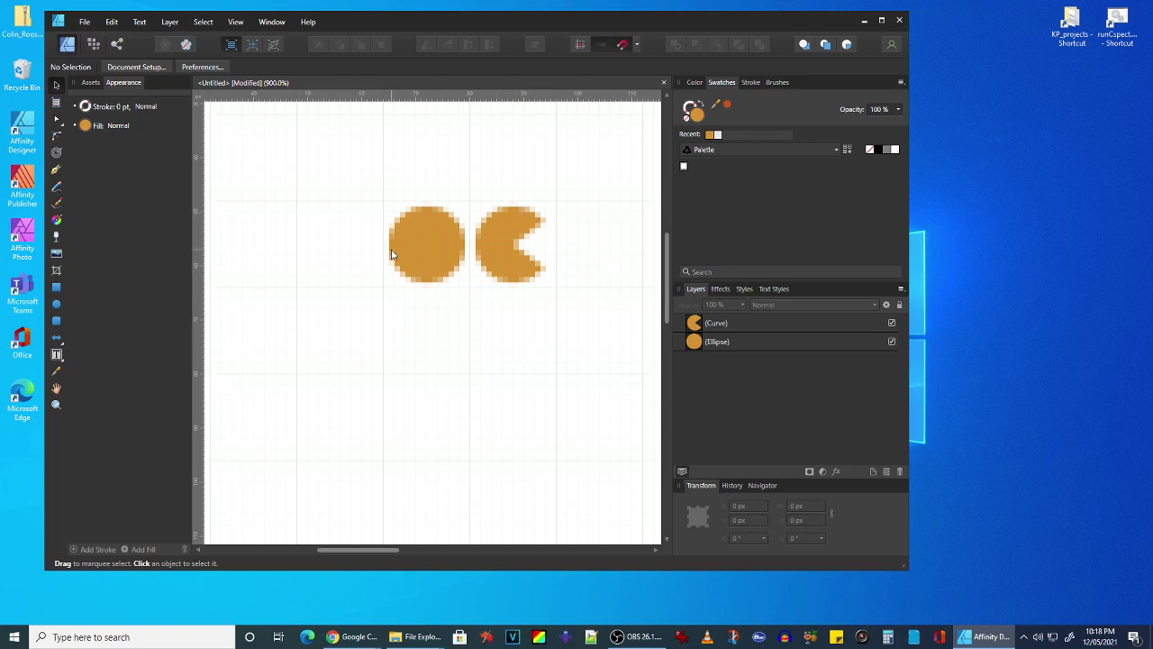
Force anti-aliasing off for both the circle and the open-mouthed shape in their blend options.
left_click(738, 325)
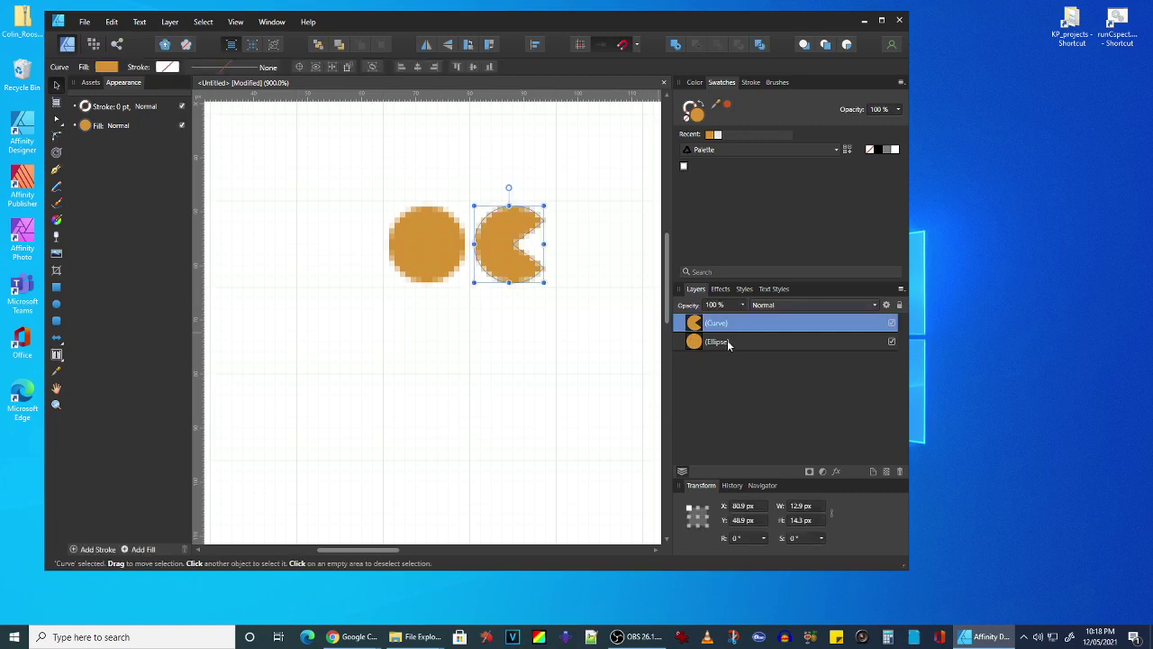
left_click(727, 340)
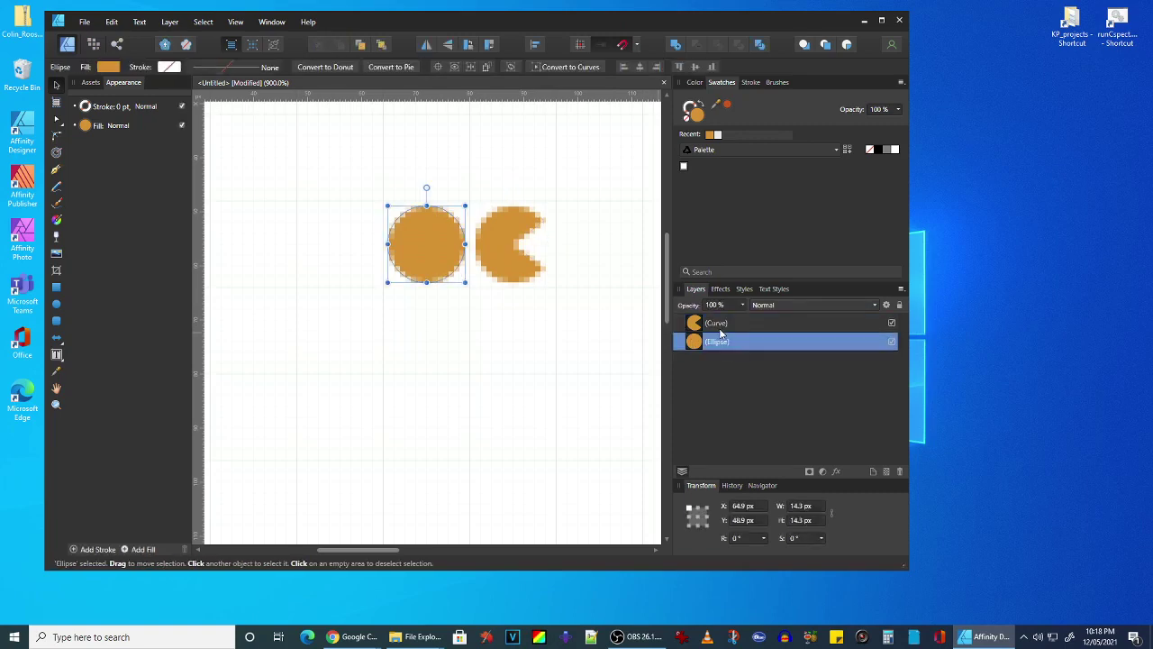
left_click(721, 326, "shift")
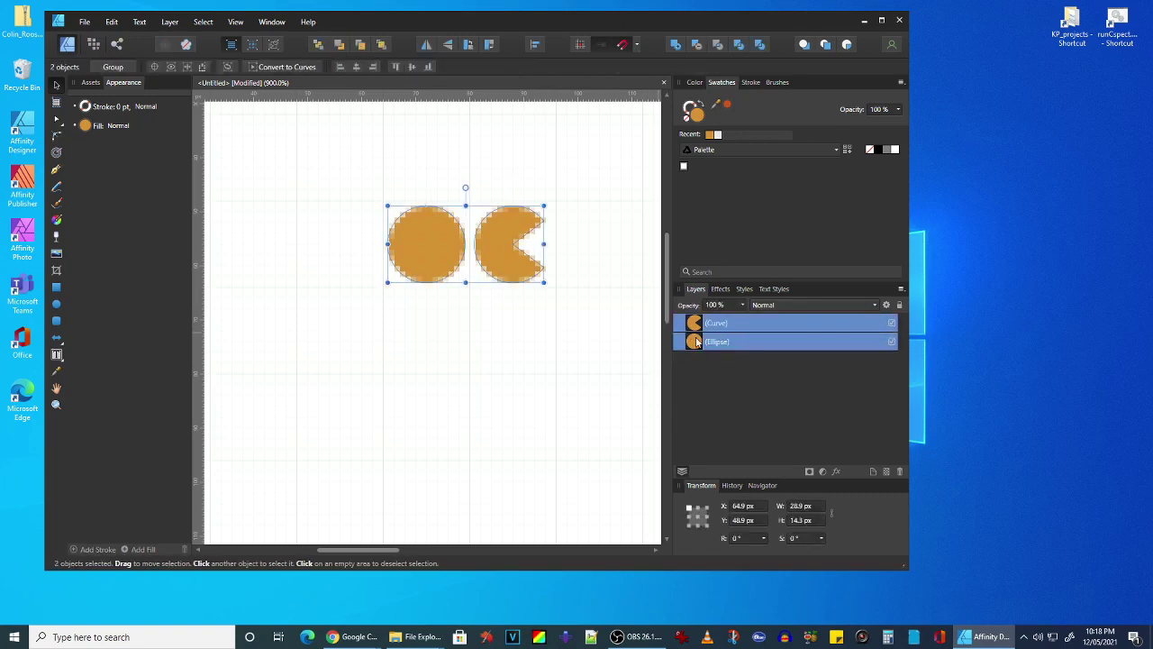
left_click(887, 308)
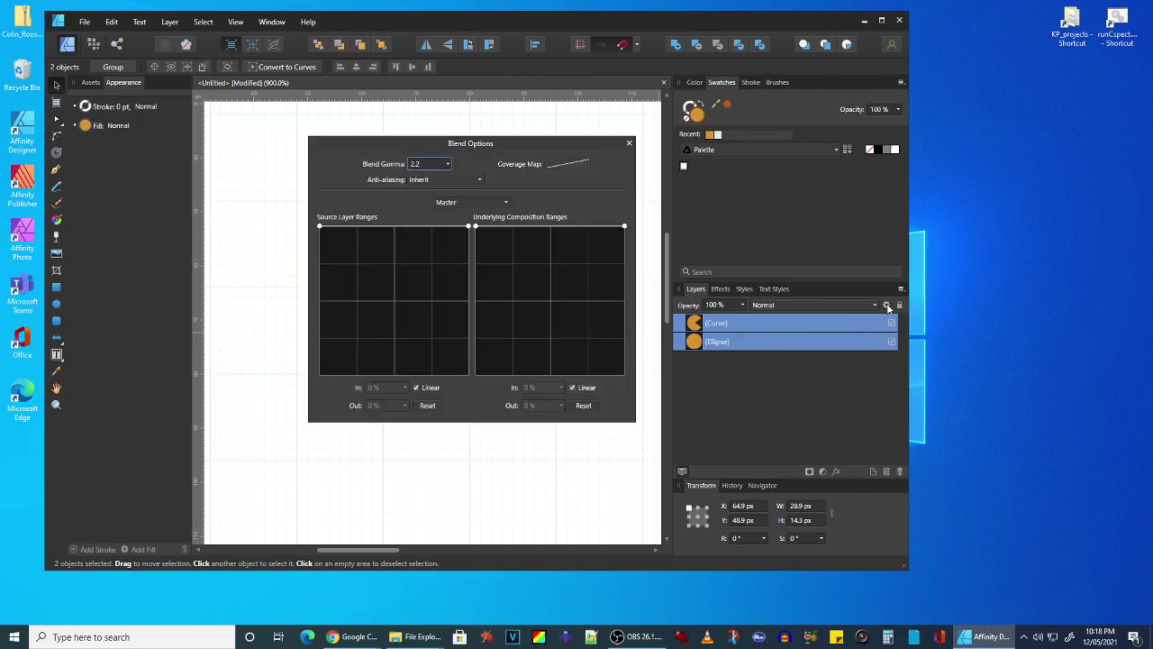
left_click_drag(449, 147, 872, 120)
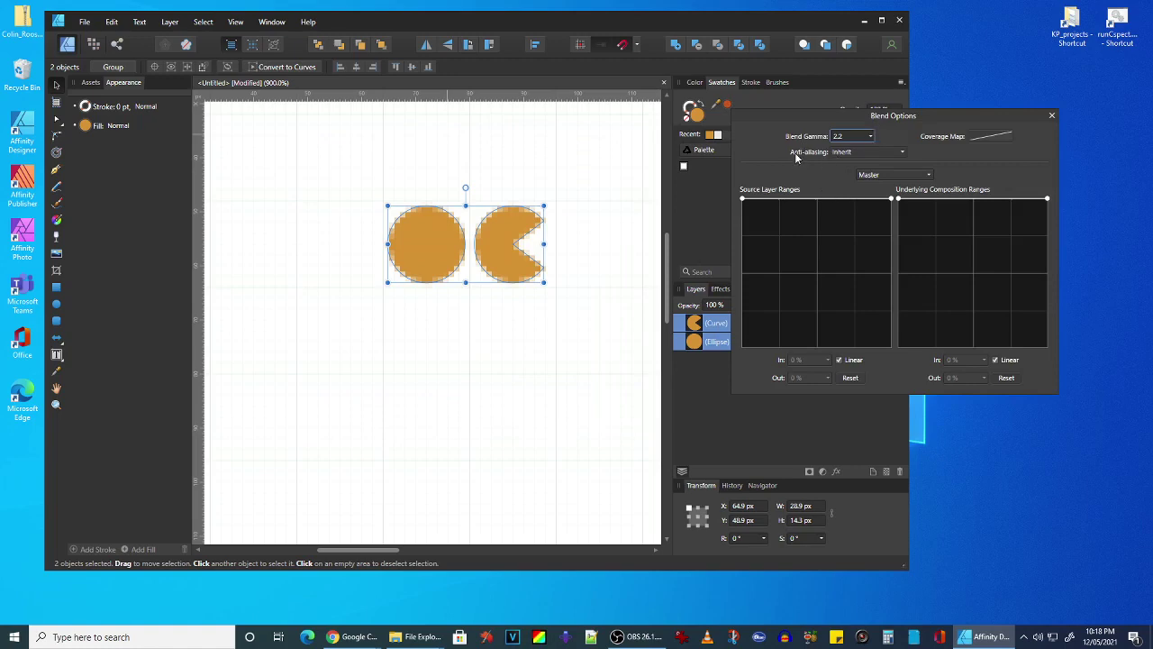
left_click(858, 155)
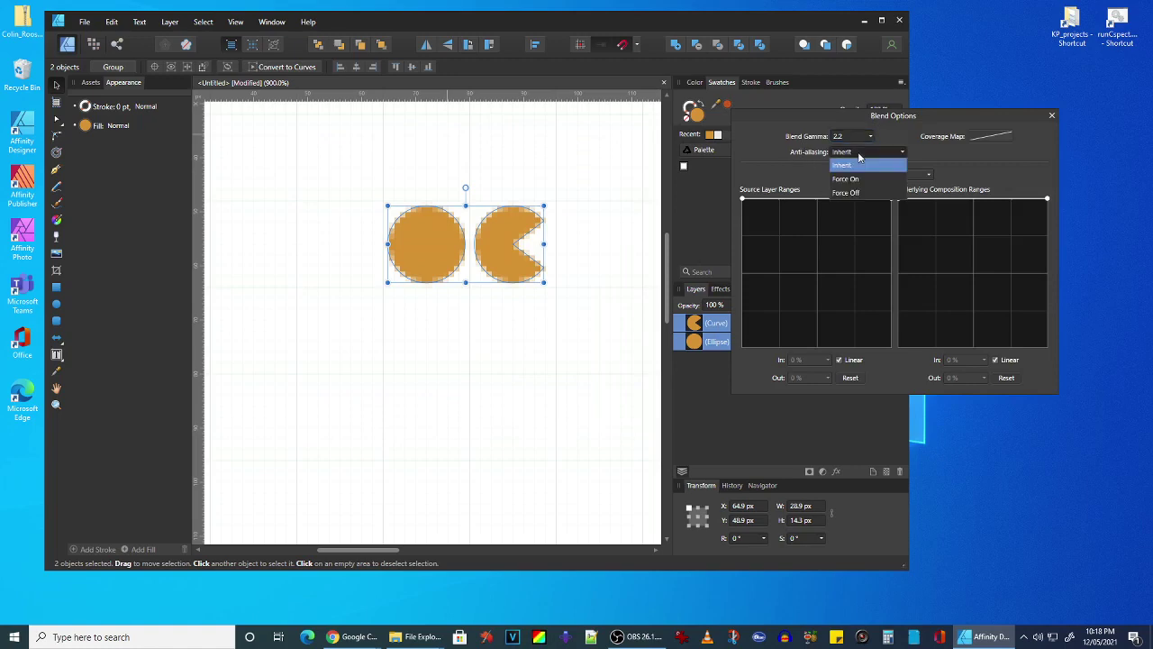
left_click(850, 192)
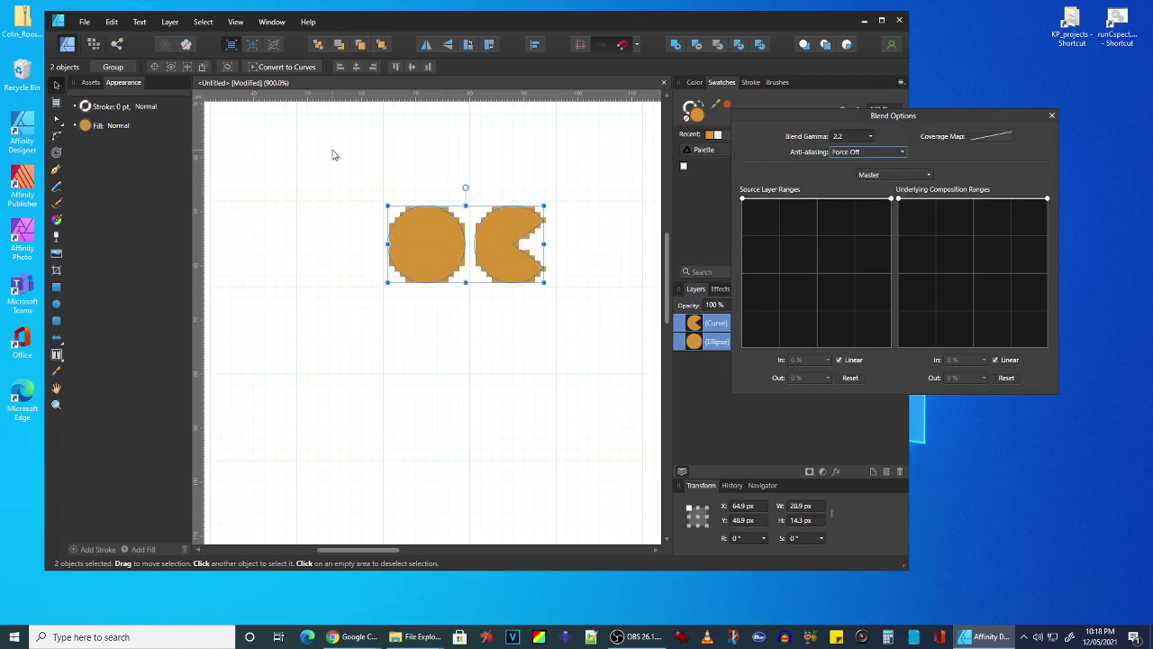
left_click(1051, 115)
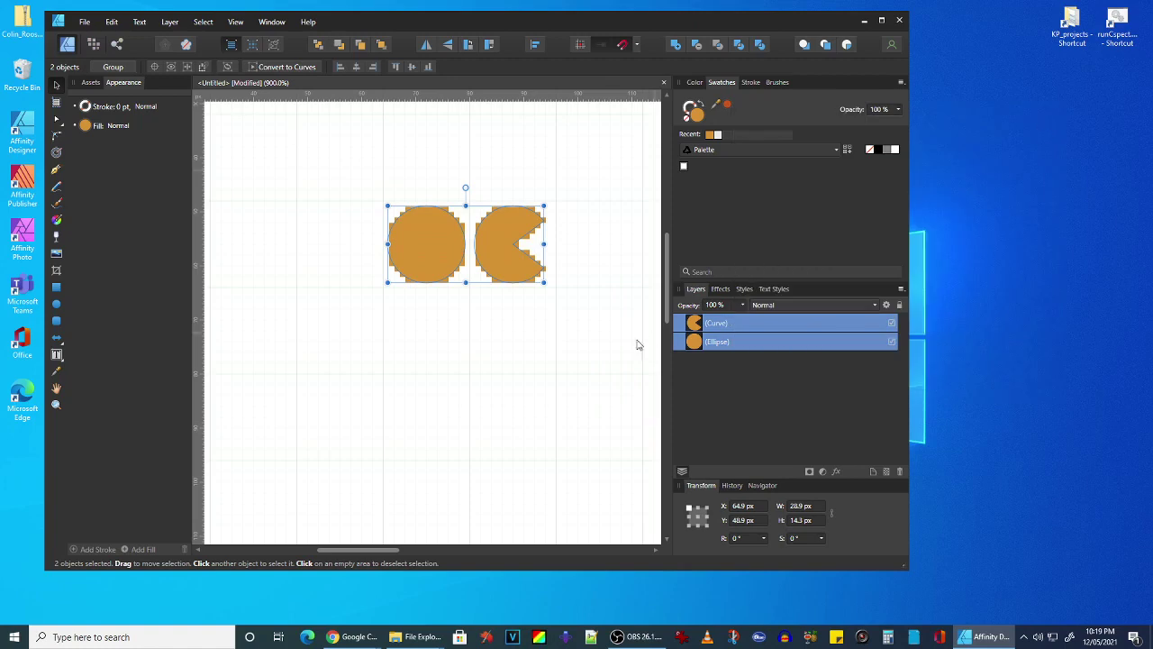
left_click(620, 352)
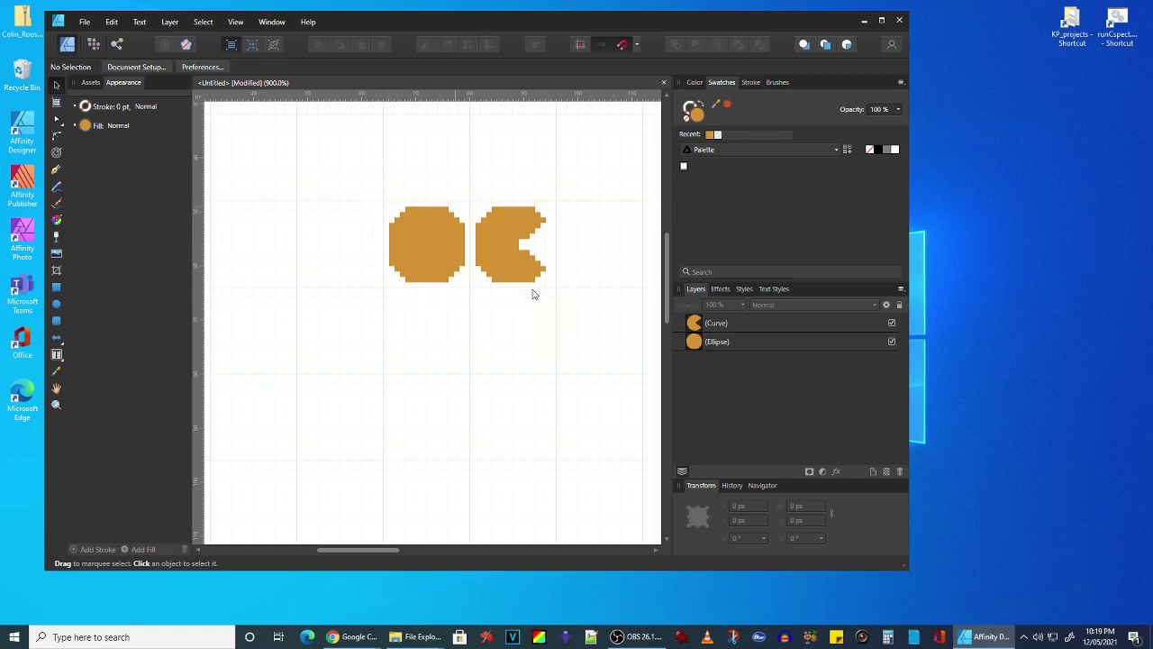
Shift the circle to X 63.7 px, Y 48 px to check its pixel edges, and return it to X 64.9 px, Y 48.9 px.
left_click(706, 342)
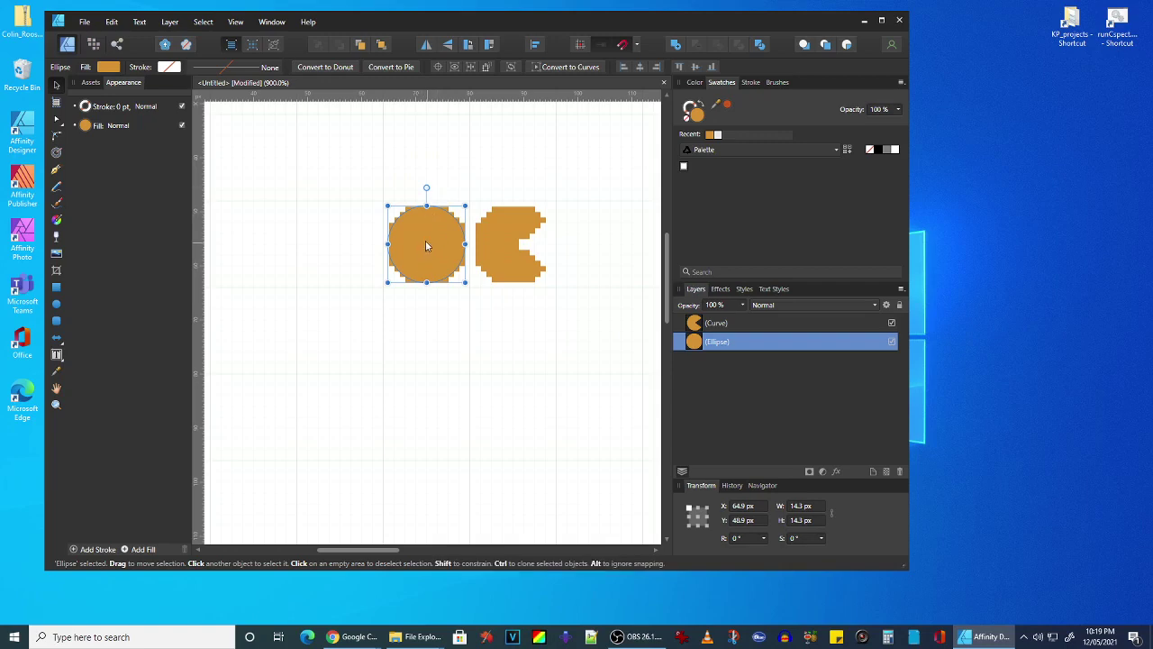
left_click_drag(427, 247, 421, 244)
left_click(437, 287)
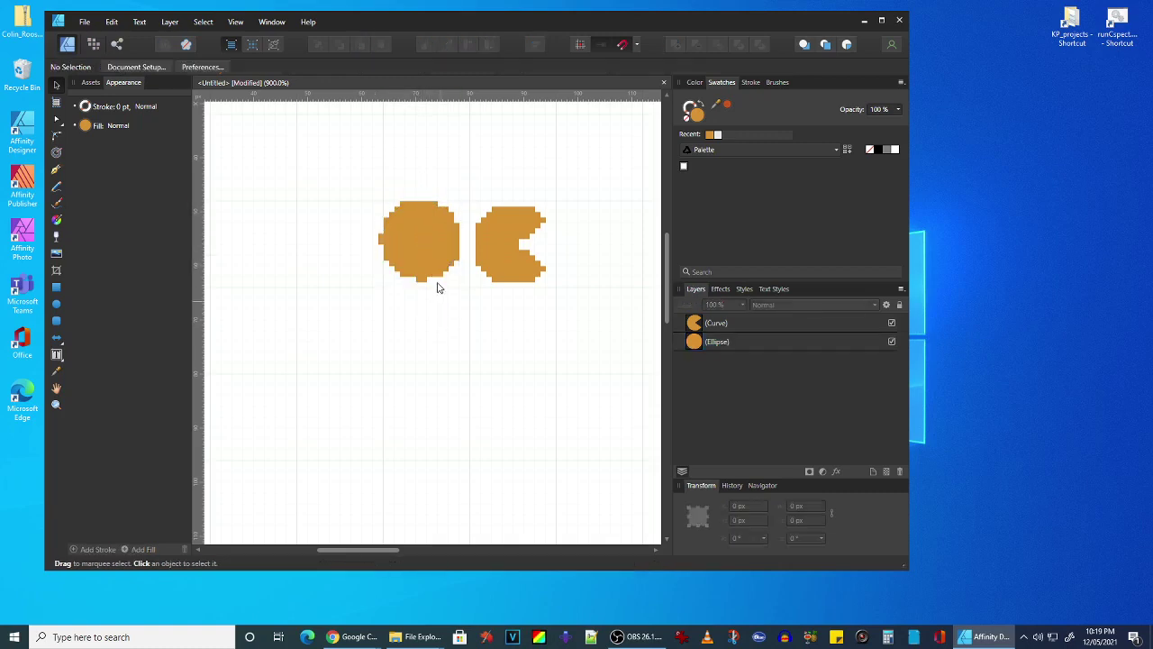
left_click(430, 256)
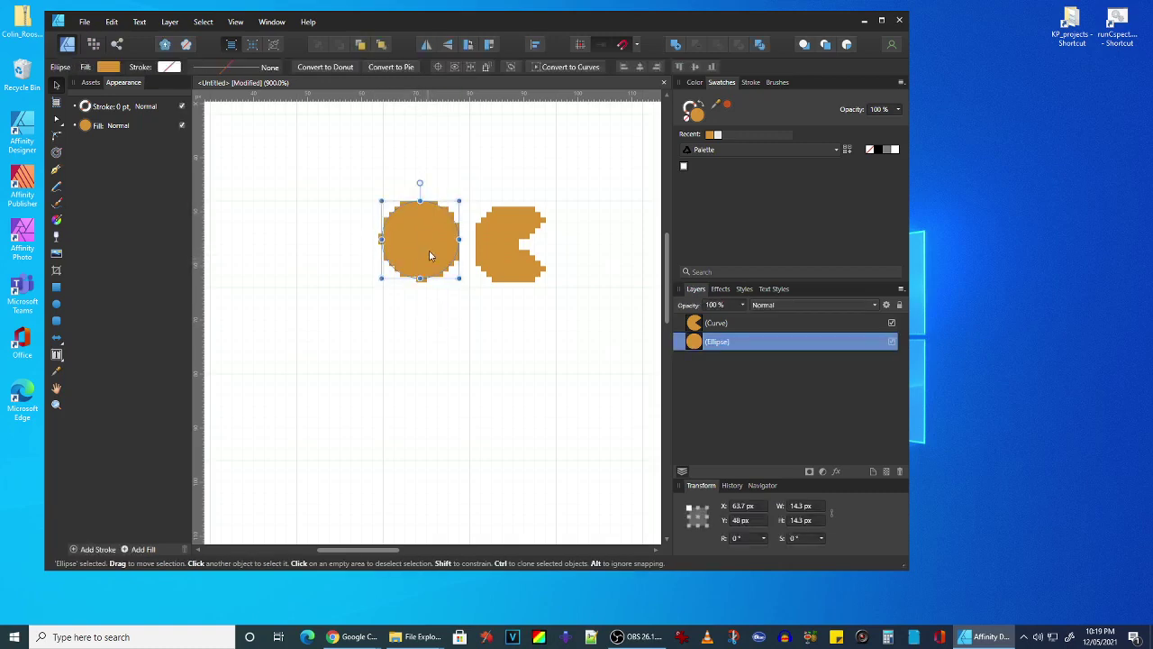
left_click_drag(424, 245, 431, 247)
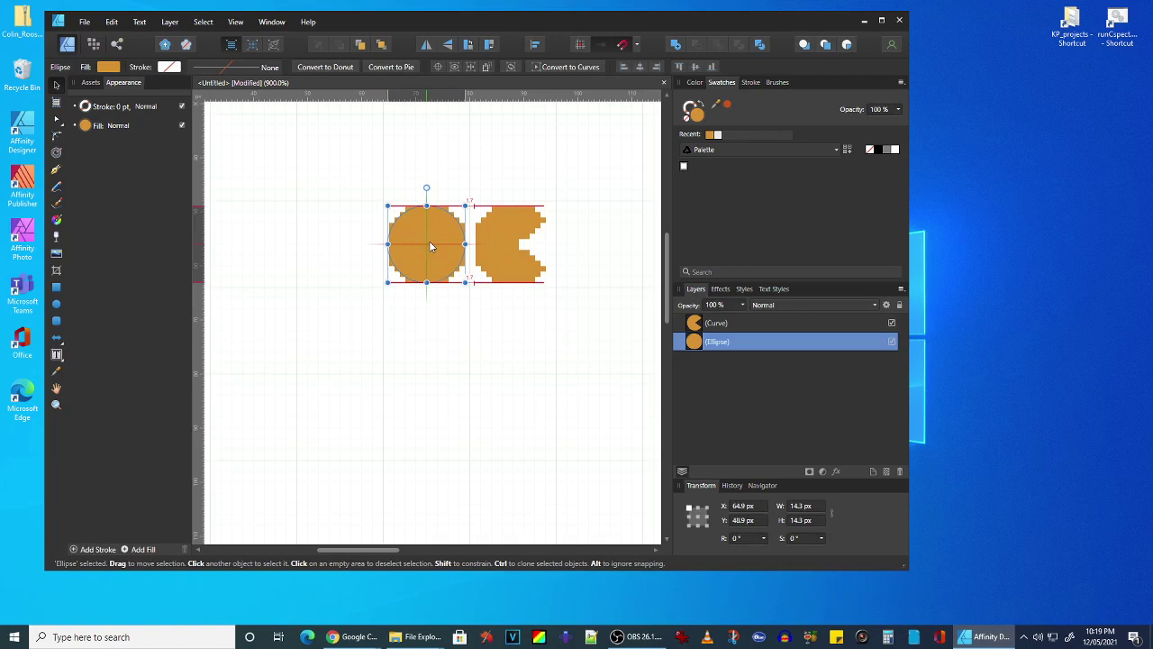
left_click(449, 323)
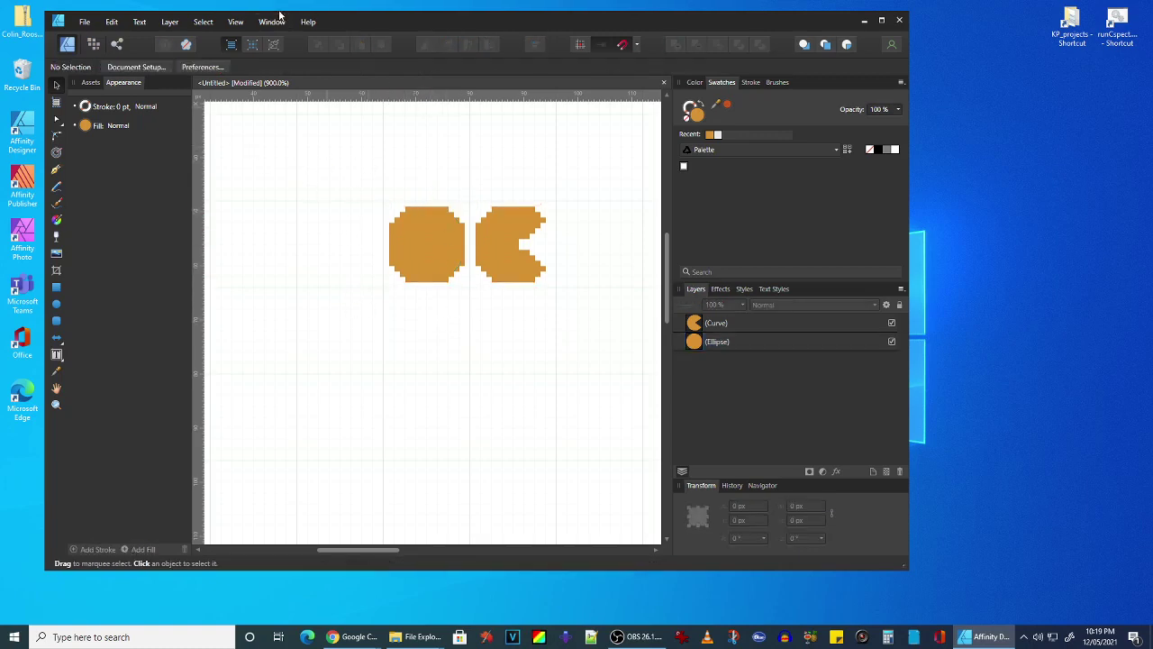
Return the canvas to vector view and compare vector and pixel rendering of both shapes in split view, sweeping the divider across them.
left_click(236, 45)
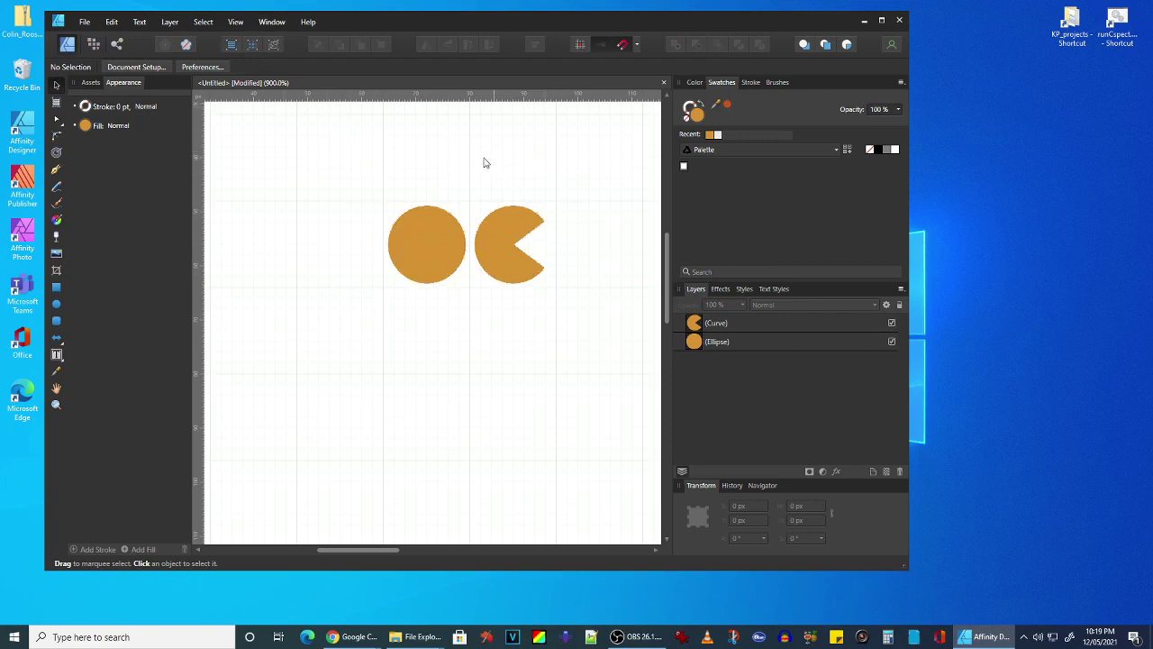
scroll(459, 159, "right", 1)
scroll(433, 178, "up", 1)
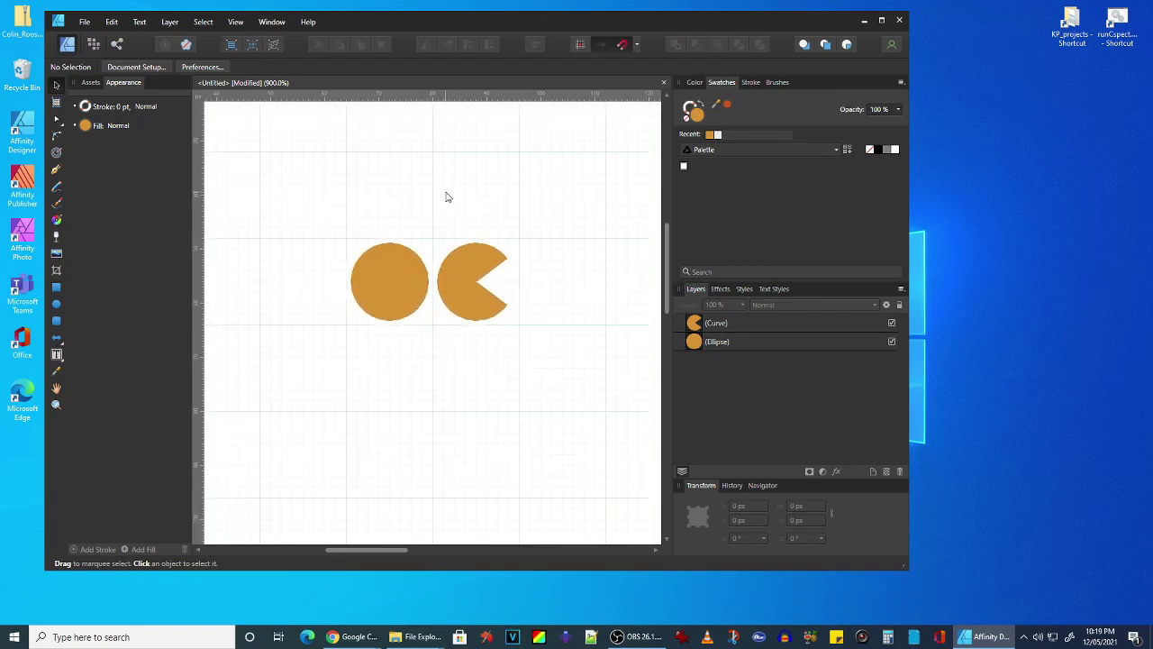
left_click(233, 24)
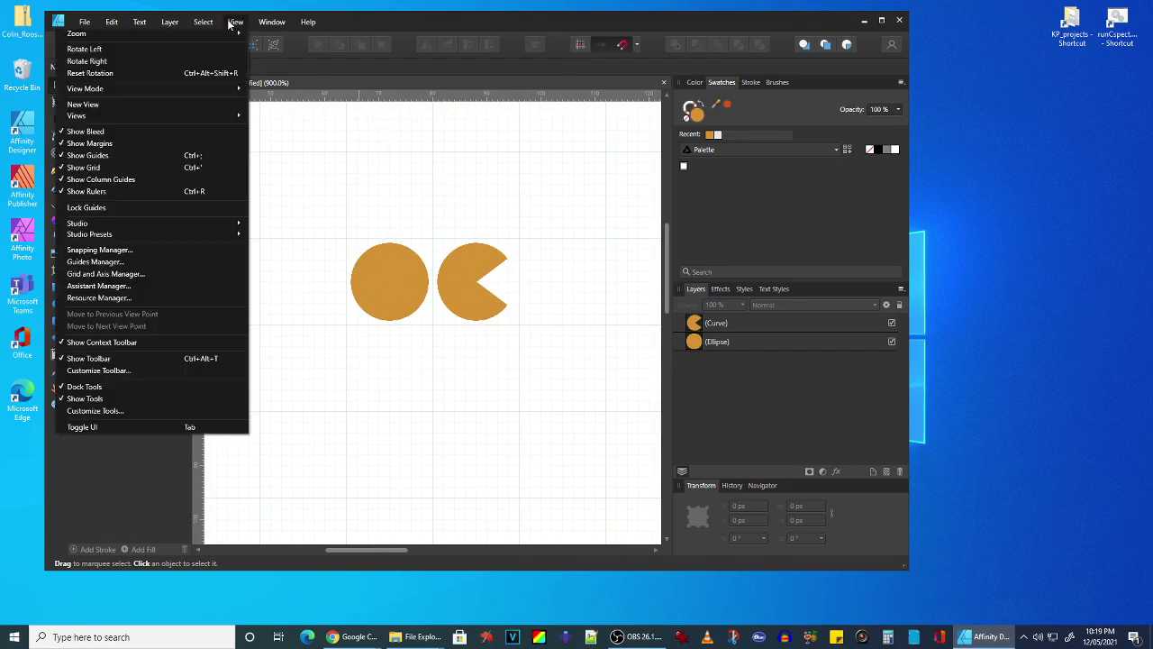
mouse_move(204, 88)
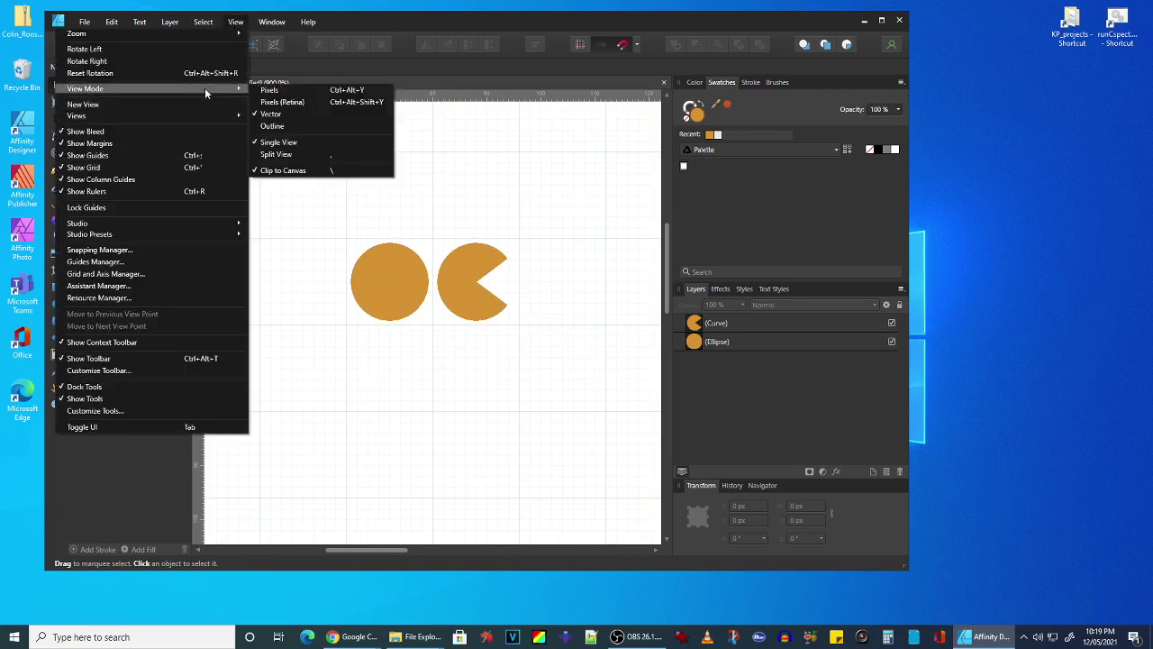
left_click(331, 157)
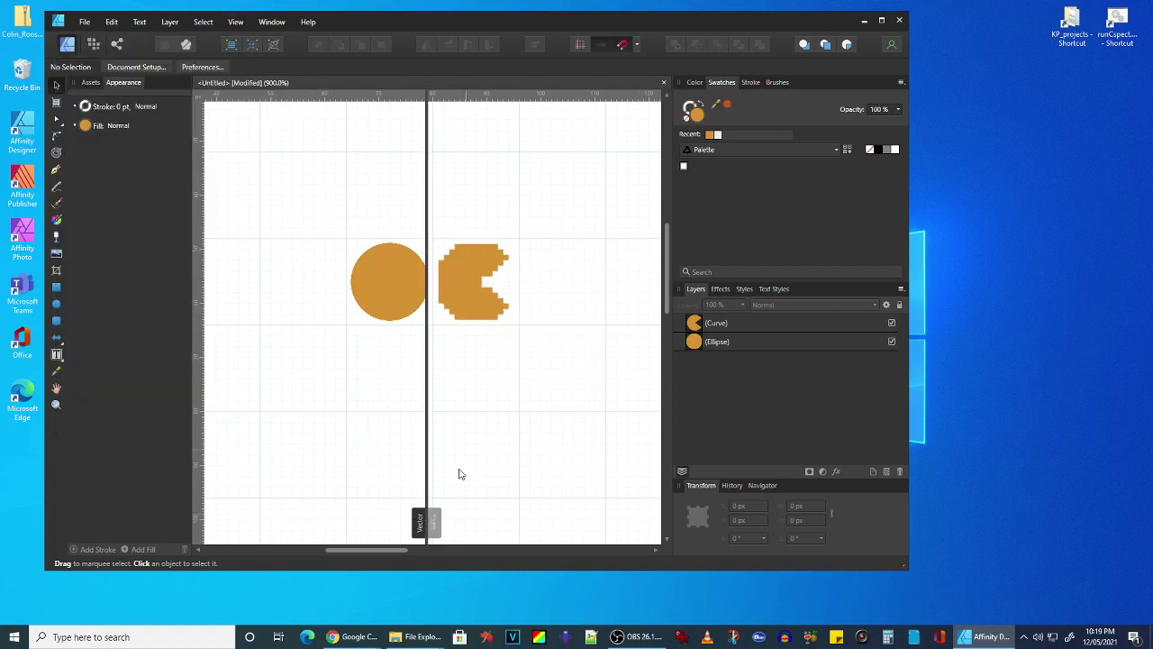
left_click_drag(426, 487, 377, 453)
left_click_drag(522, 442, 576, 445)
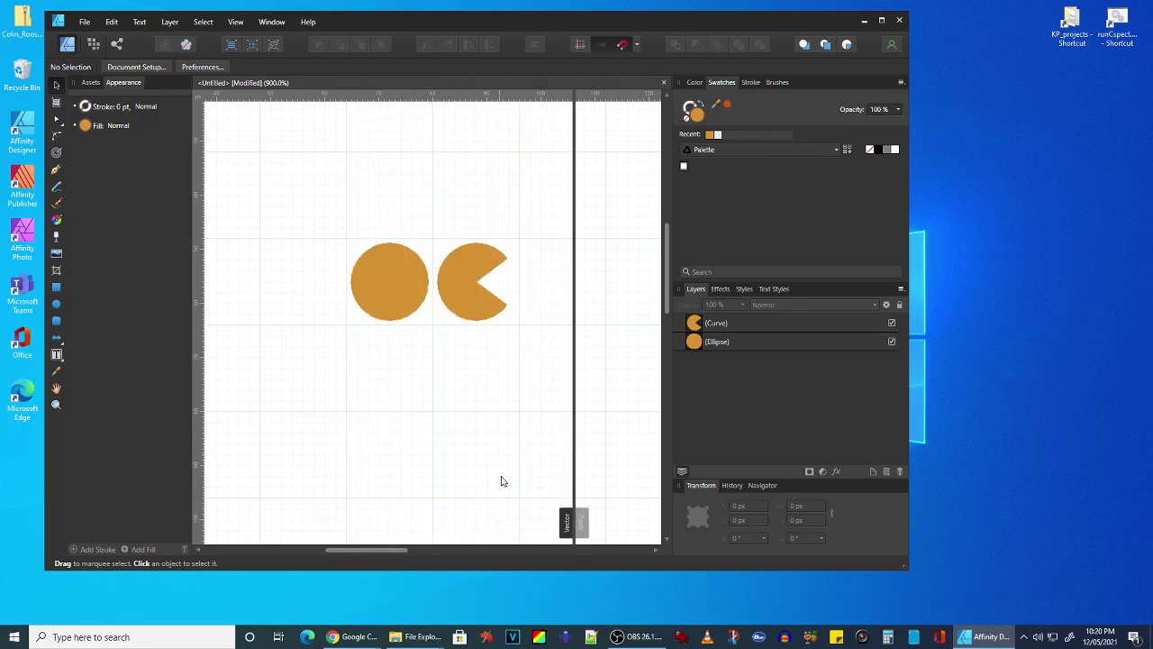
left_click(402, 292)
left_click(449, 288)
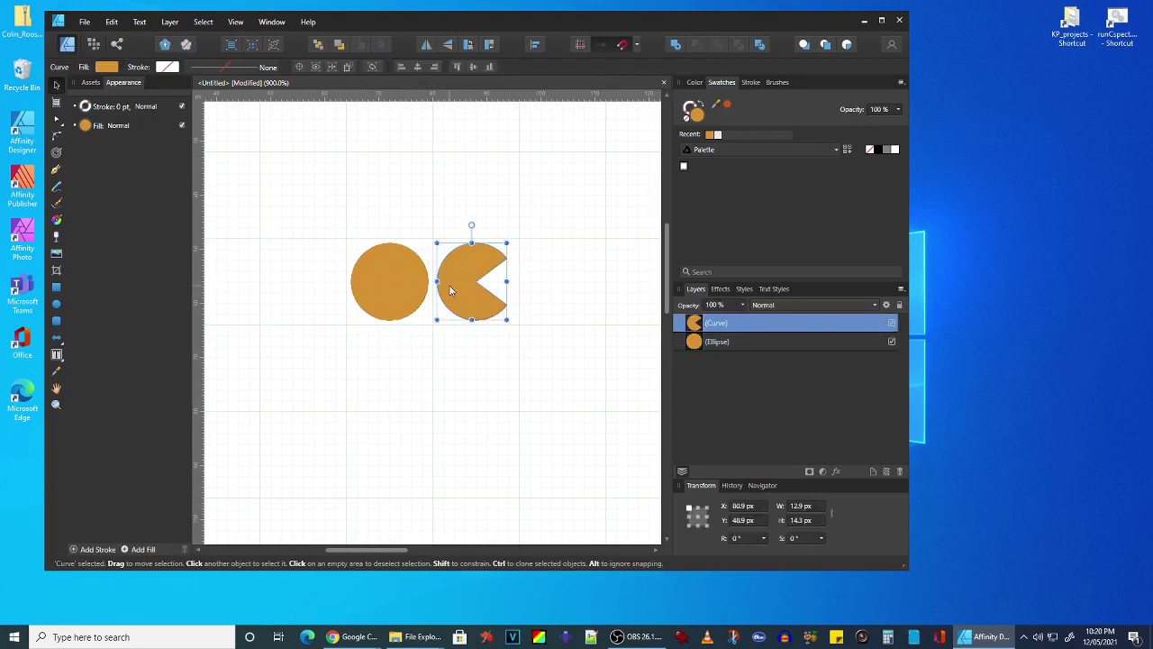
left_click(383, 284)
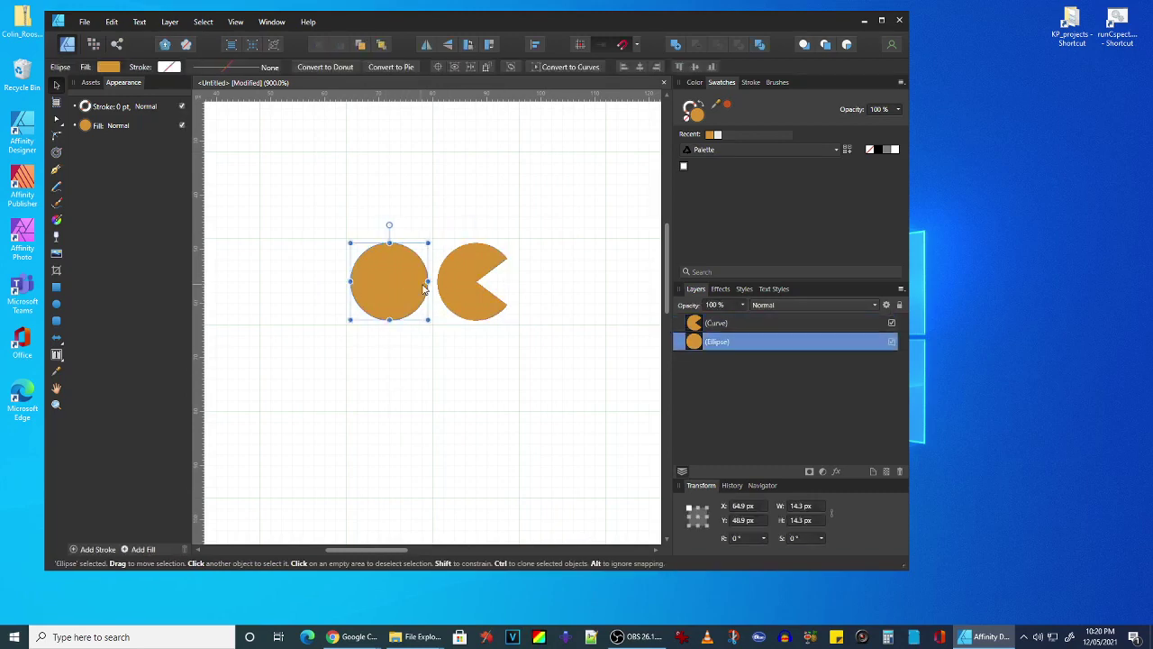
Draw a closed ghost outline about 12.4 × 12 px with the Pen tool beside the open-mouthed shape, with a domed top and zigzag lower edge.
left_click(56, 169)
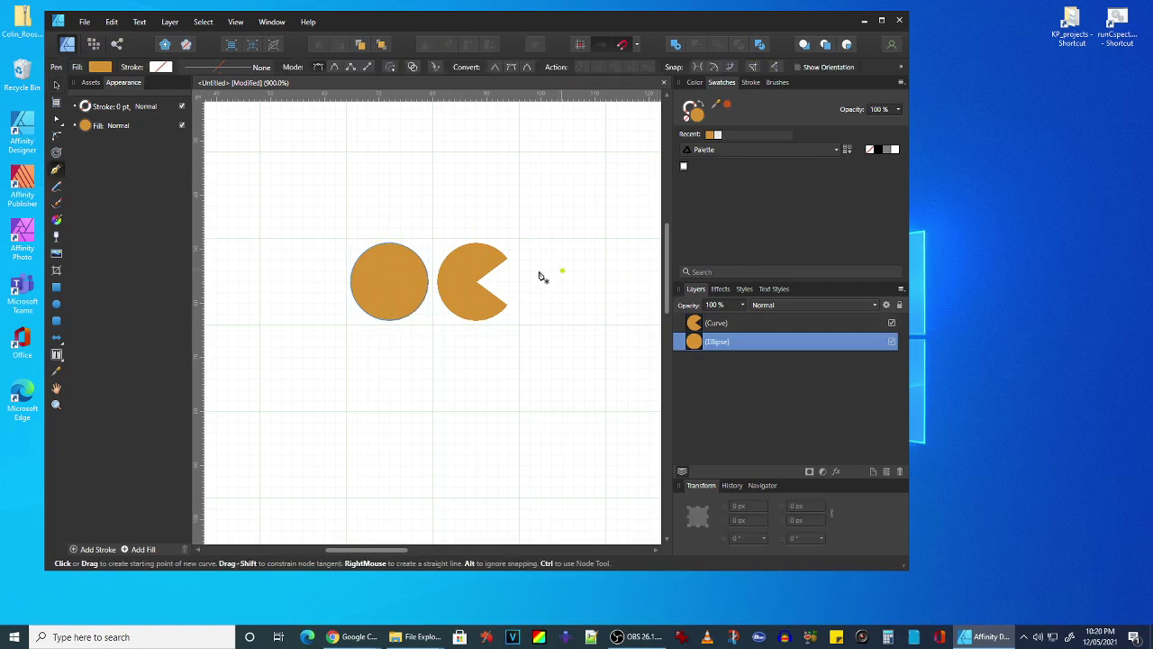
left_click(530, 315)
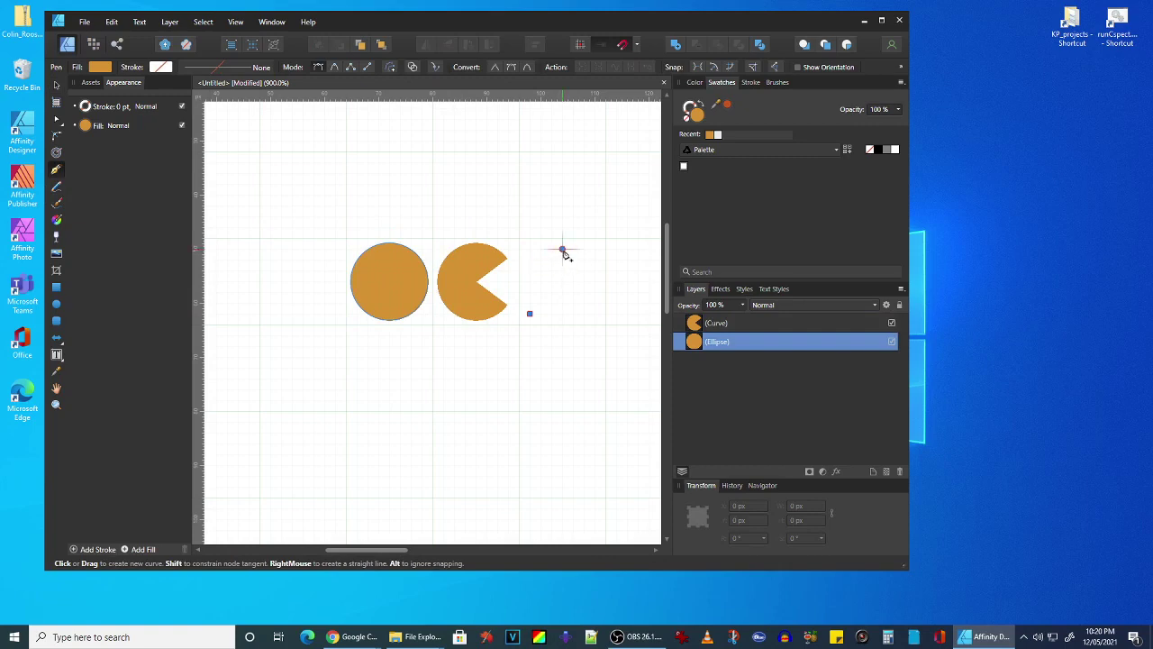
left_click_drag(562, 249, 606, 255)
left_click(594, 315)
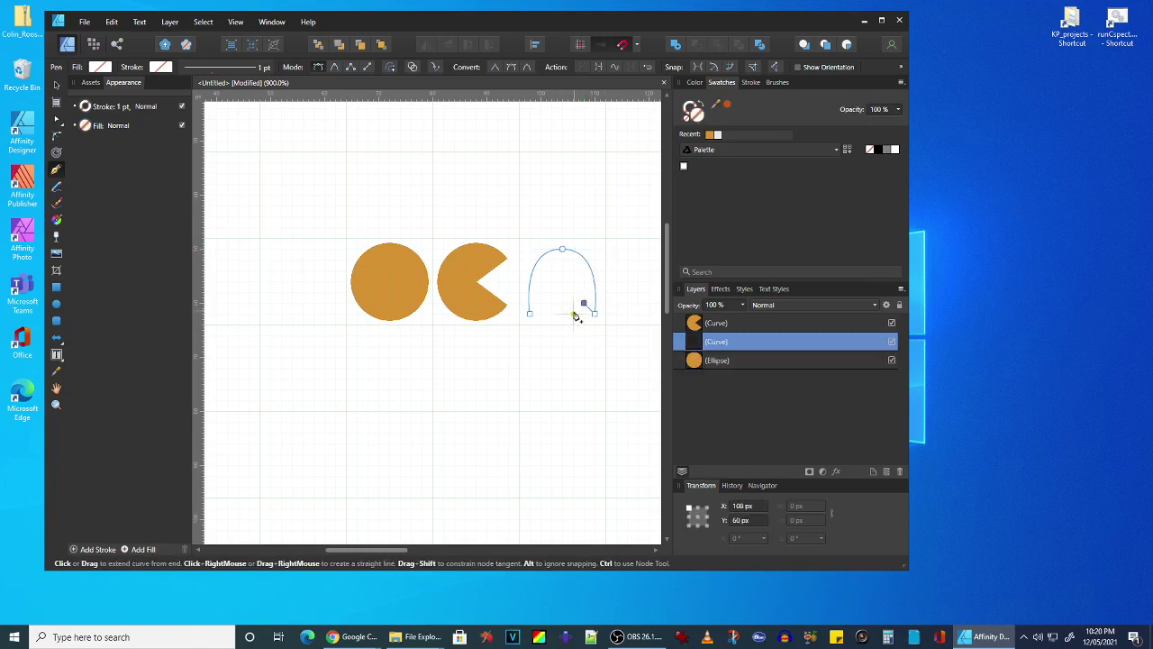
left_click(573, 312)
left_click(563, 304)
left_click(552, 313)
left_click(540, 304)
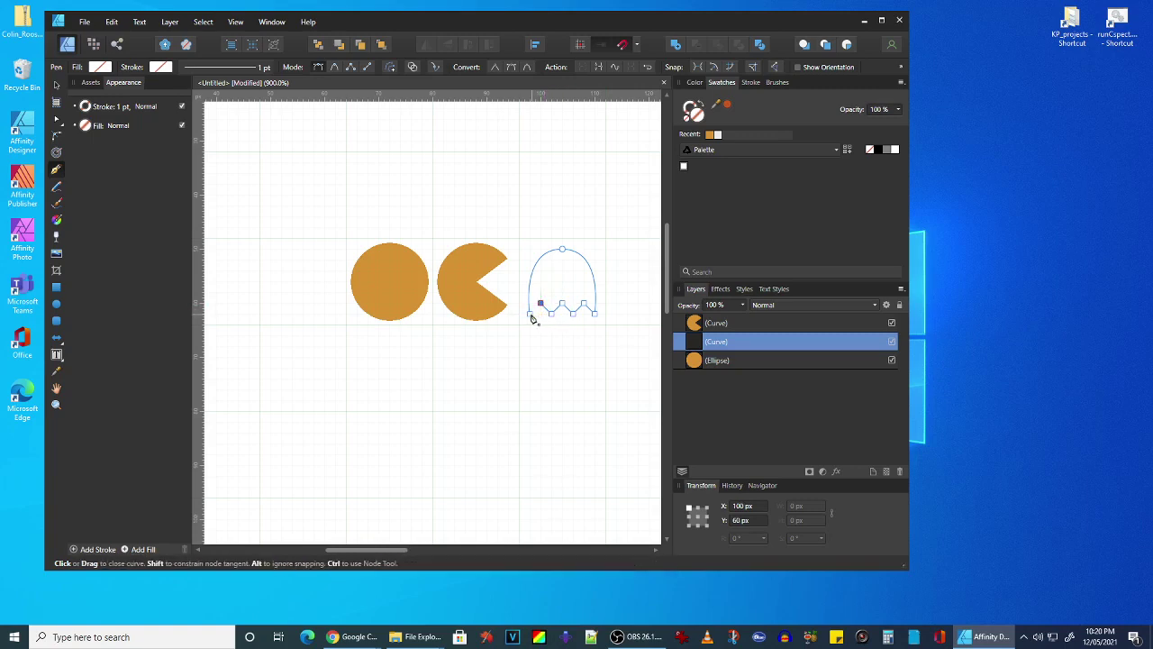
left_click(531, 314)
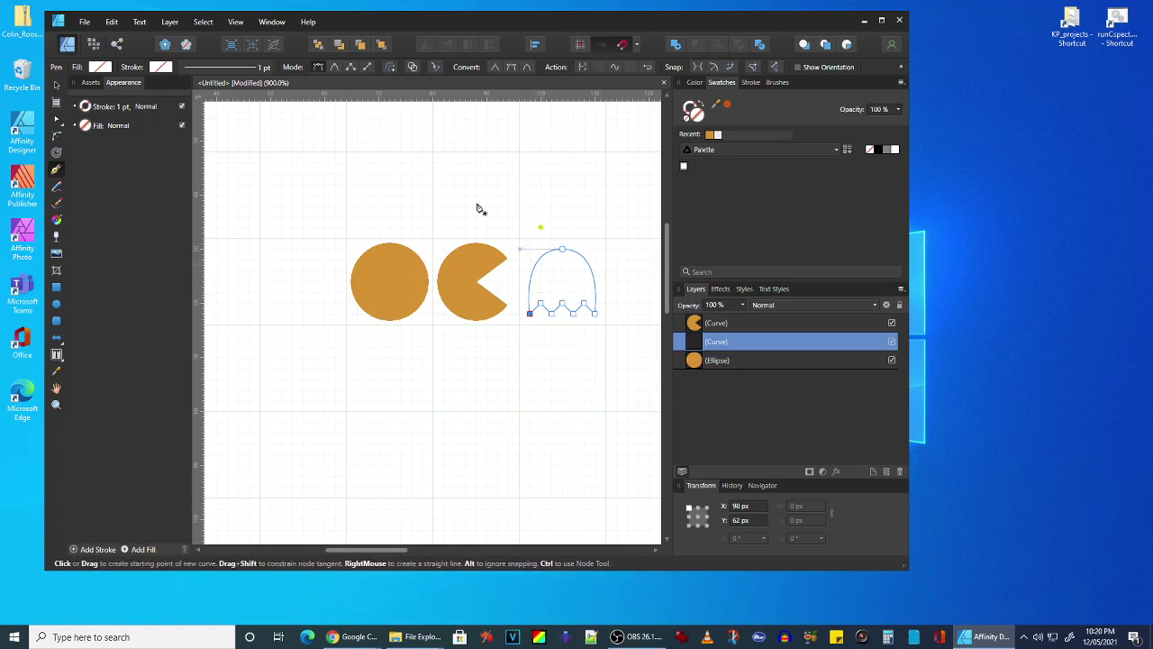
left_click(55, 83)
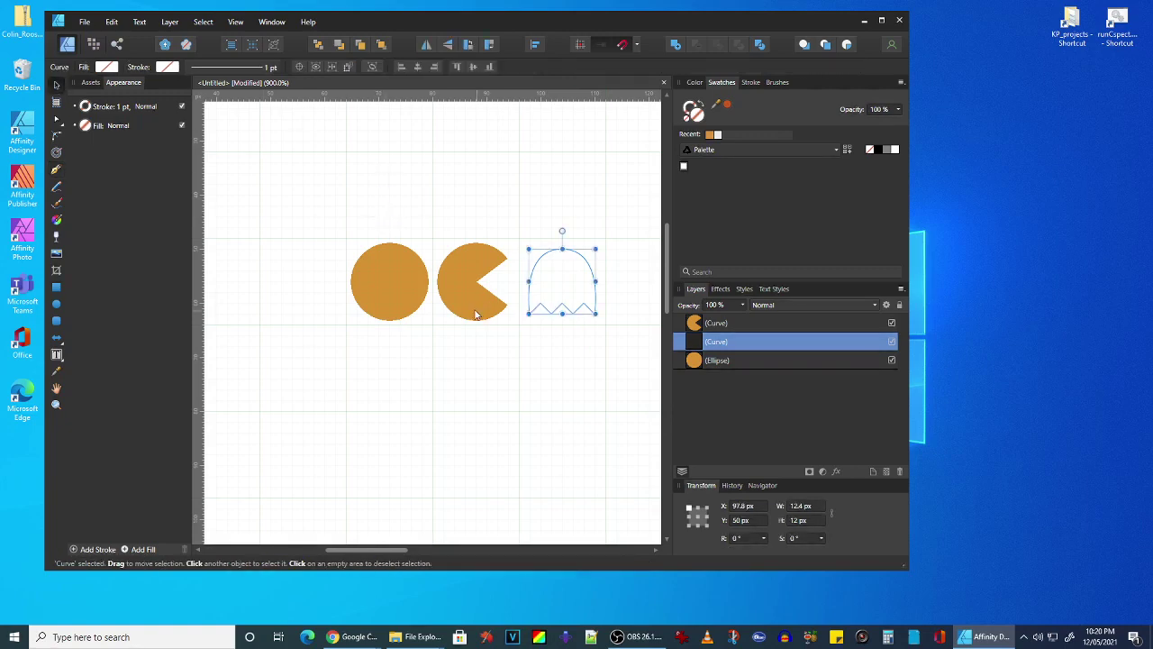
Narrow the ghost's dome by shortening both curve handles of its top node, and raise that node to Y 48.9 px.
left_click(57, 119)
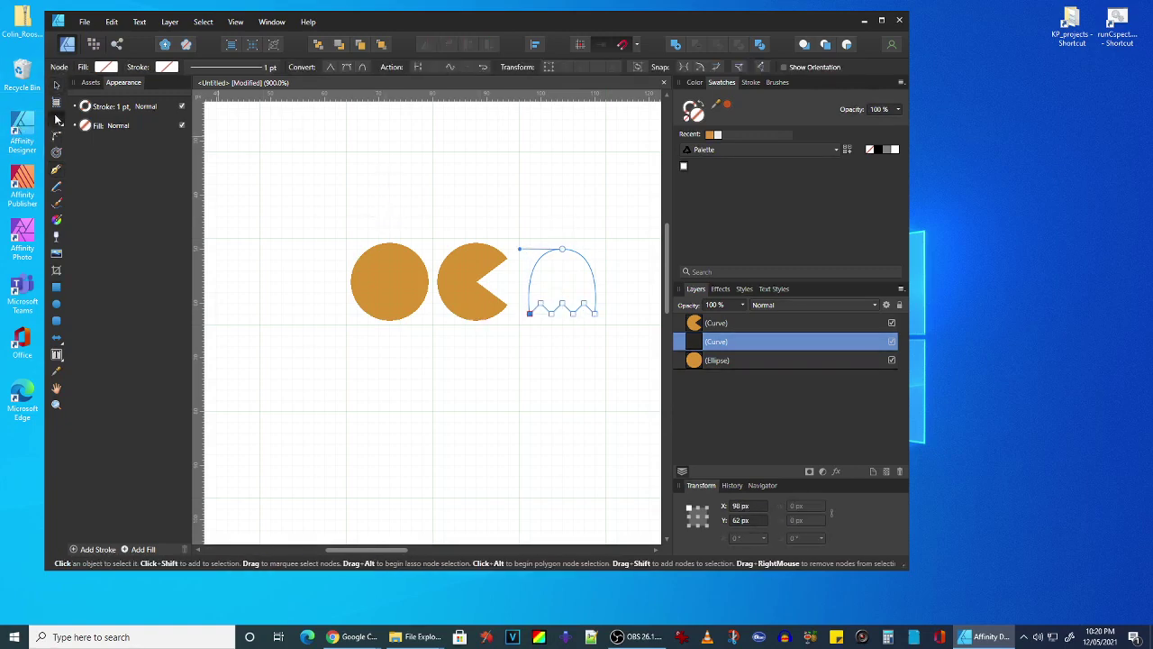
left_click(533, 322)
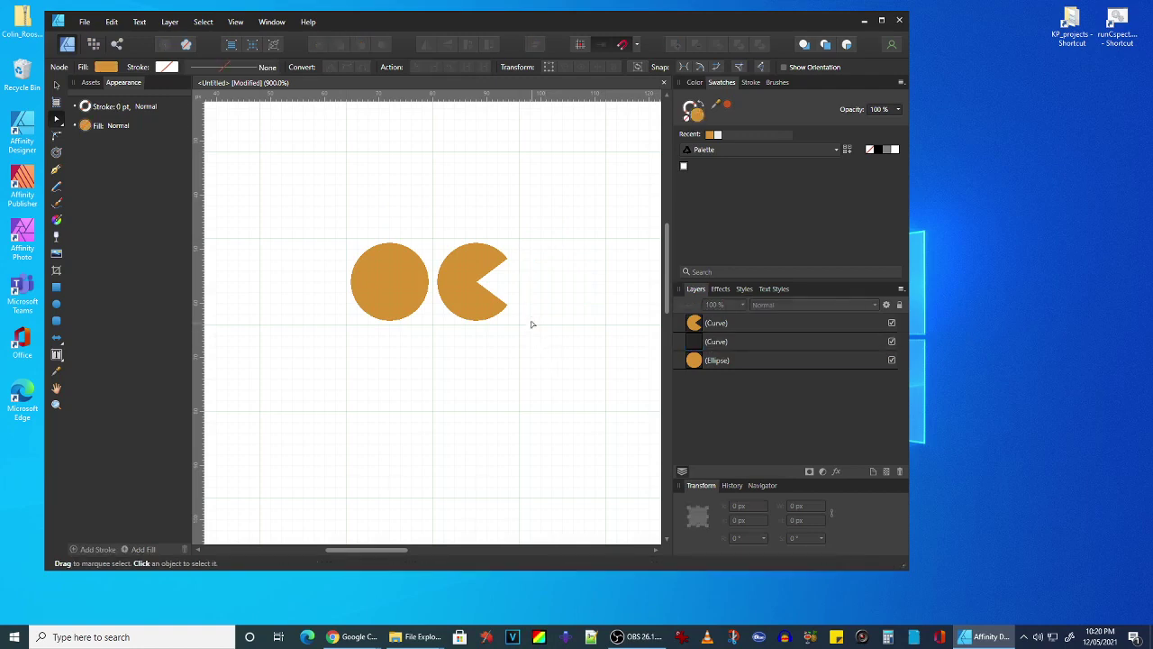
left_click(531, 311)
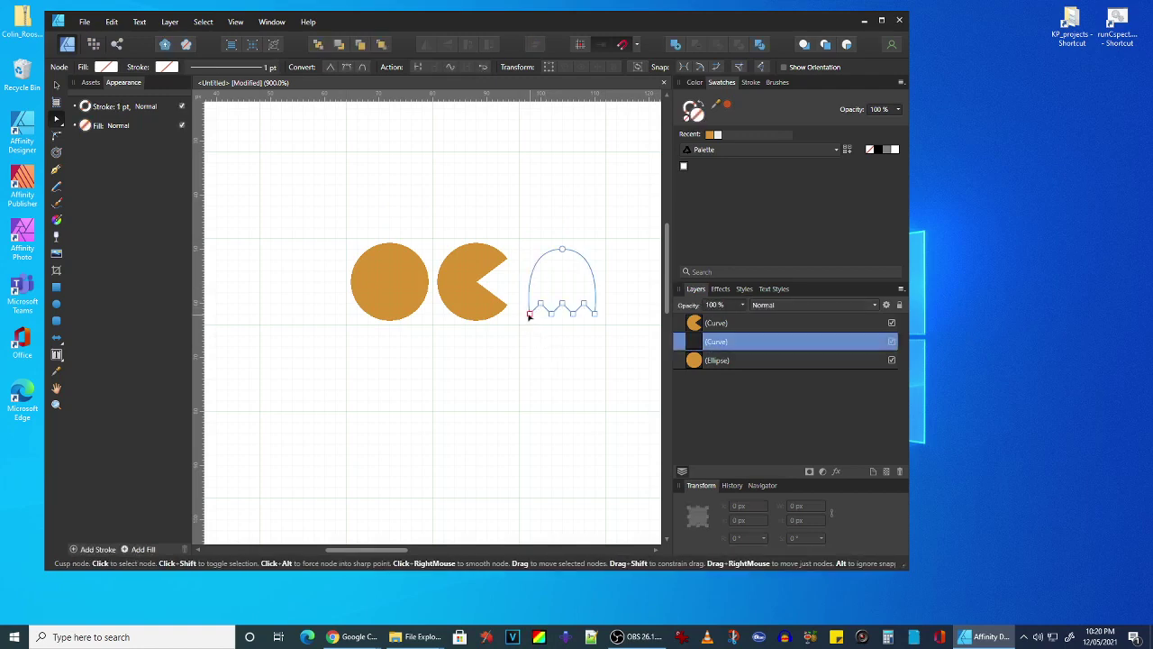
left_click(562, 249)
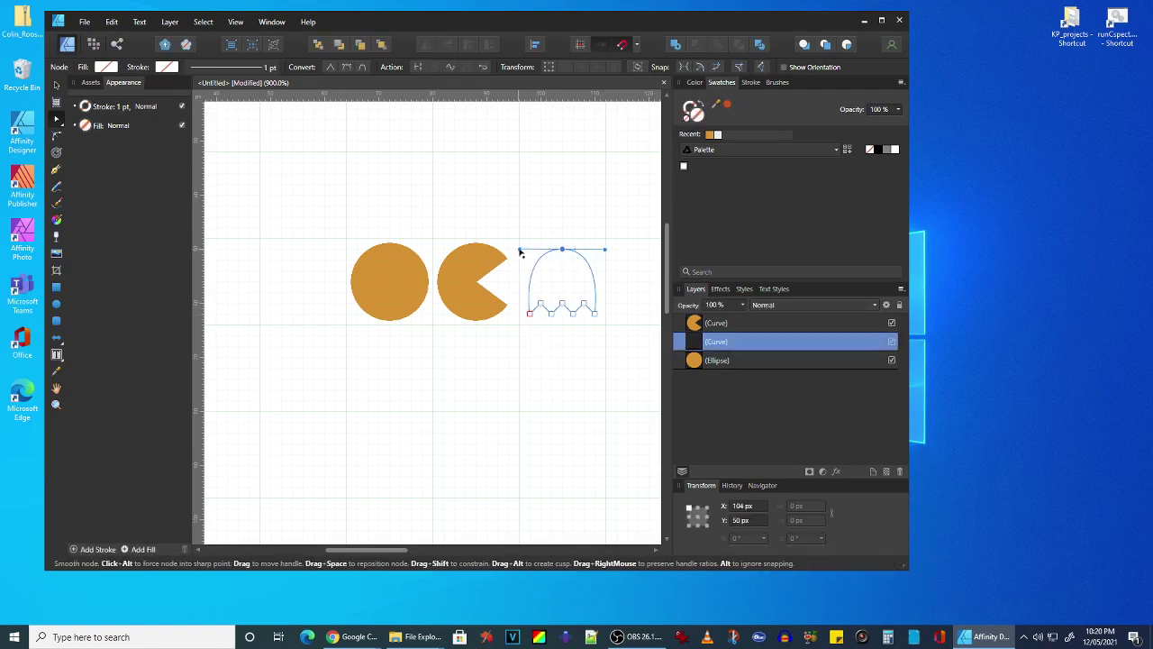
left_click_drag(521, 253, 527, 253)
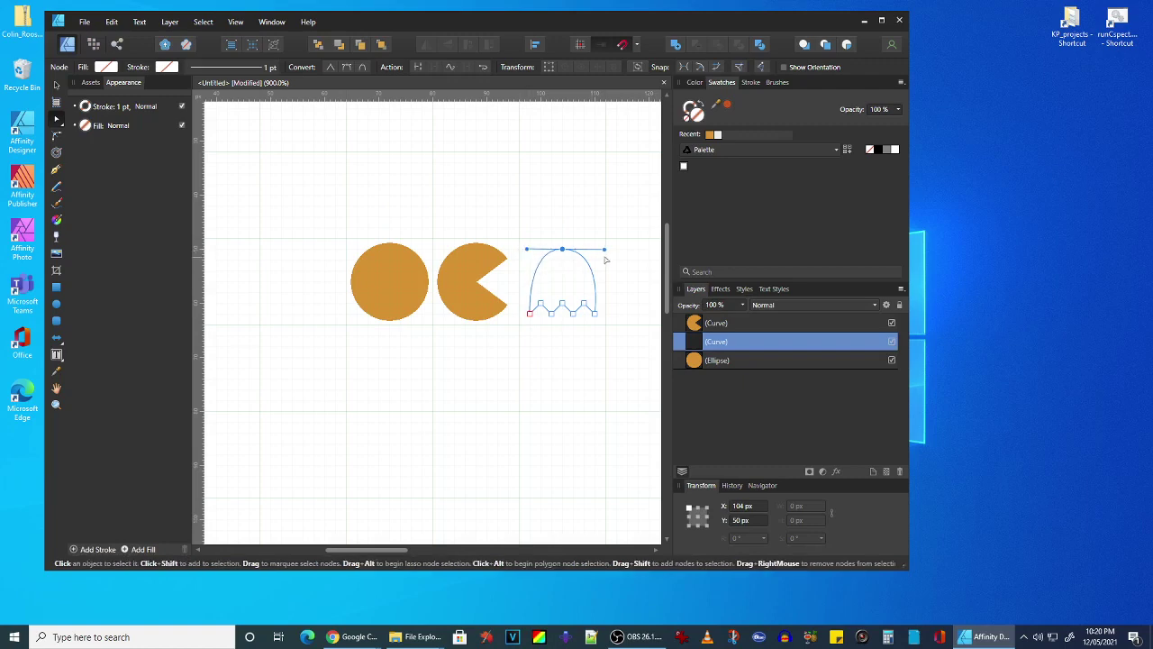
left_click_drag(607, 251, 600, 253)
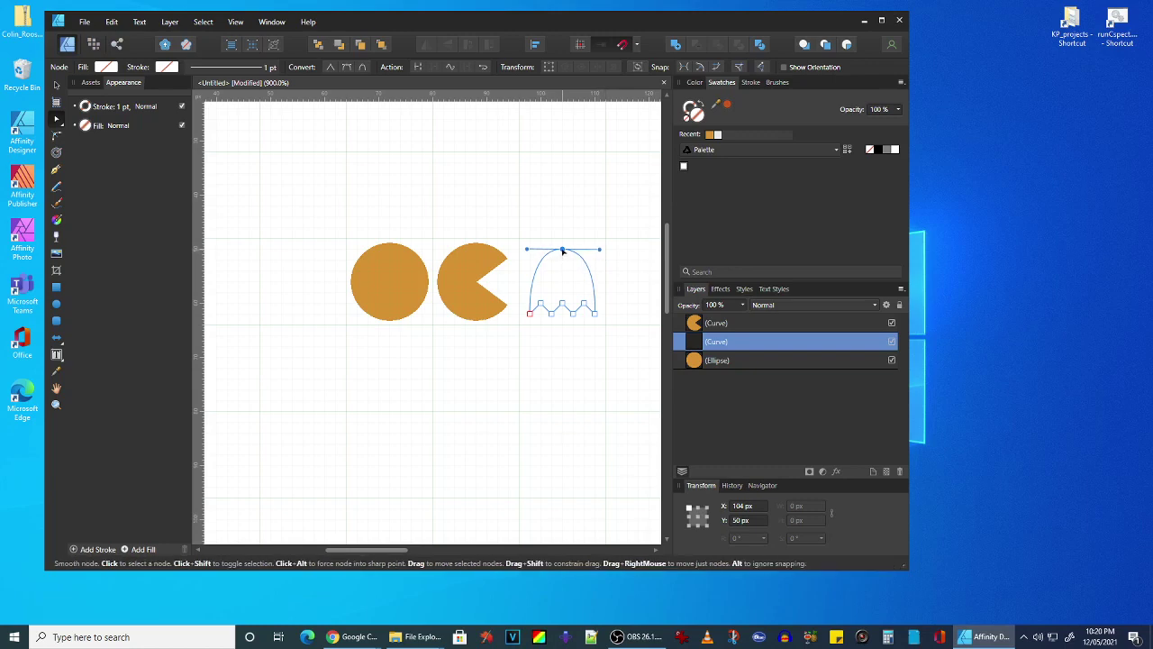
left_click_drag(563, 249, 562, 243)
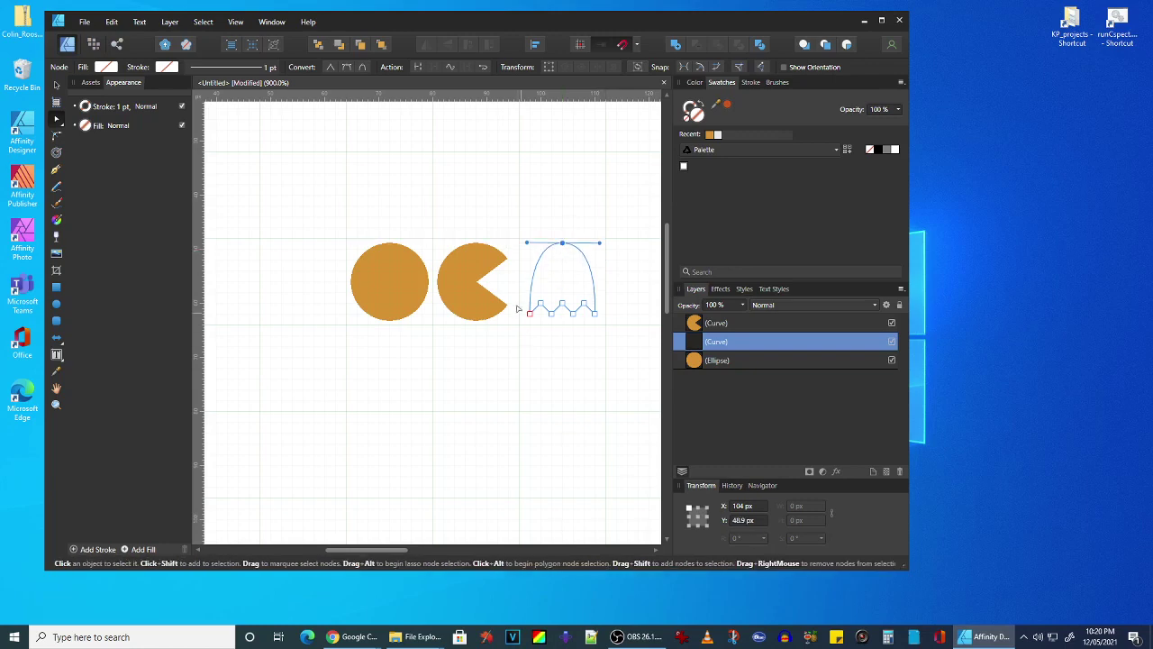
Lower the ghost's zigzag nodes to Y 61.1 px, and widen the whole ghost to 14.1 px with X at 97 px.
left_click_drag(510, 293, 594, 323)
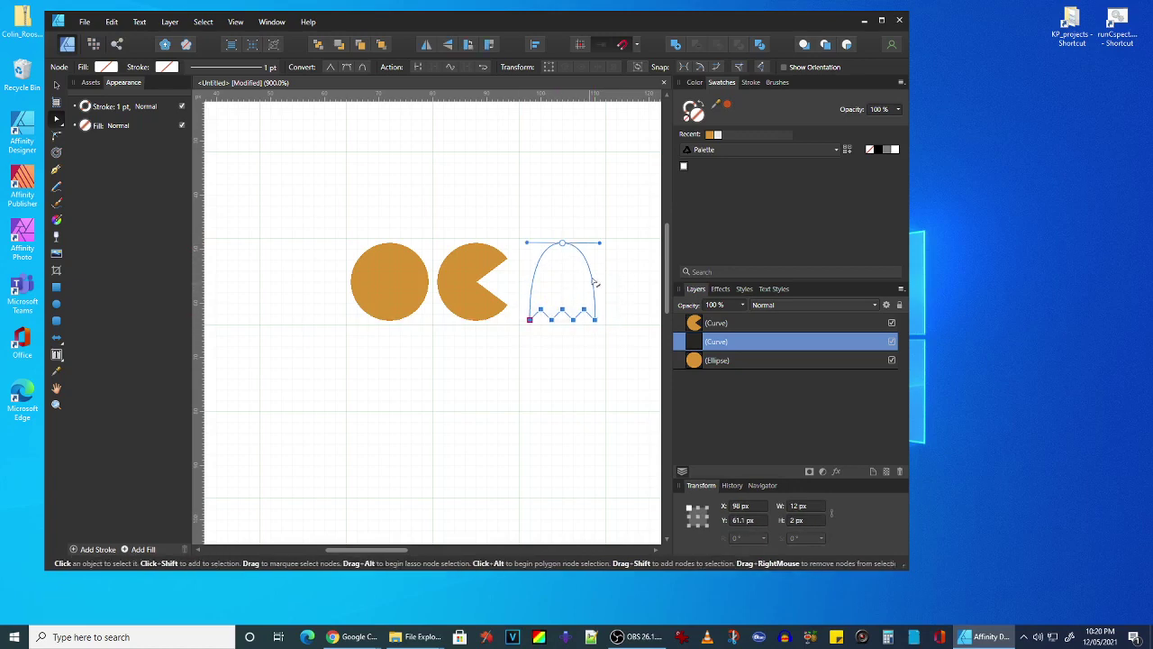
left_click(542, 259)
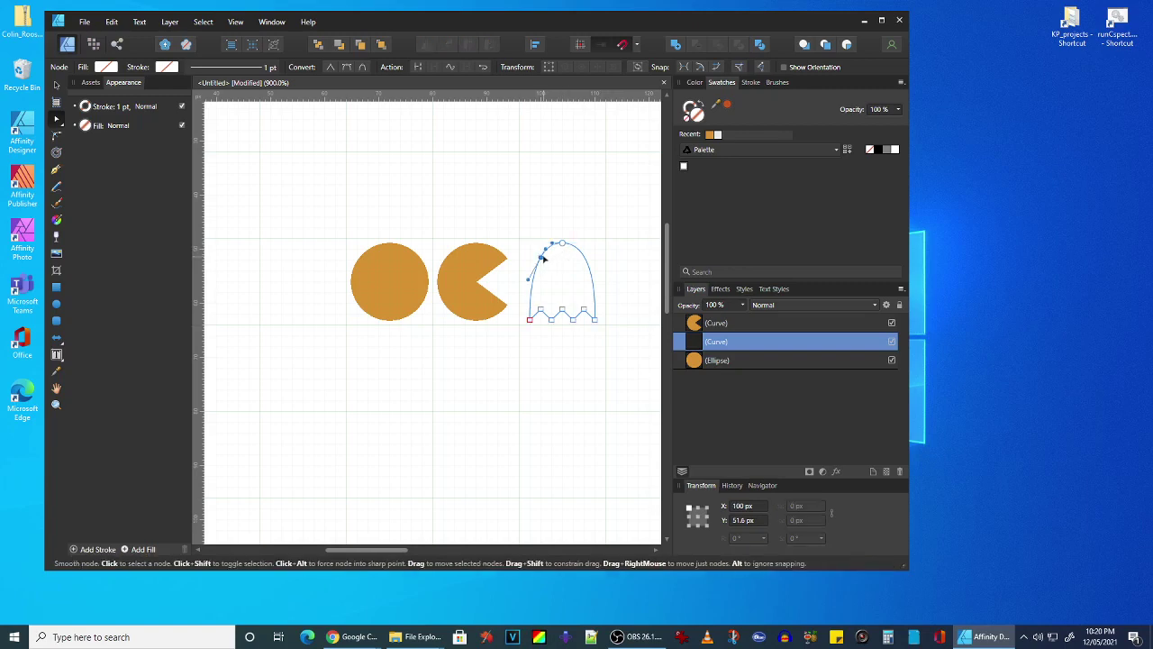
key("ctrl+z")
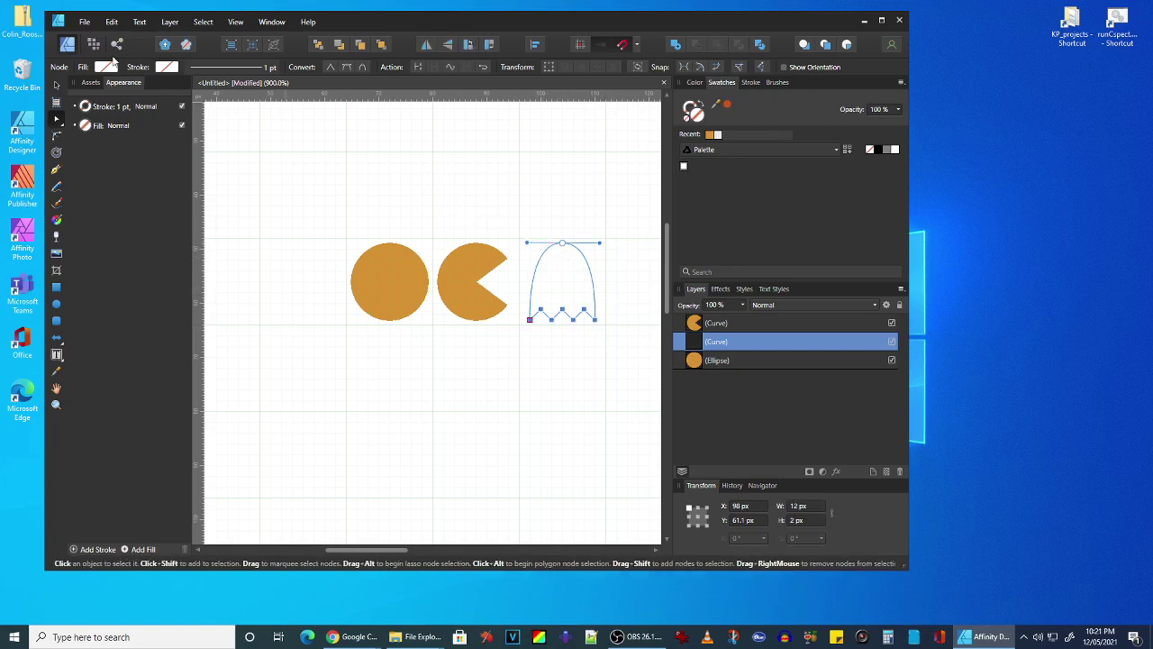
left_click(56, 84)
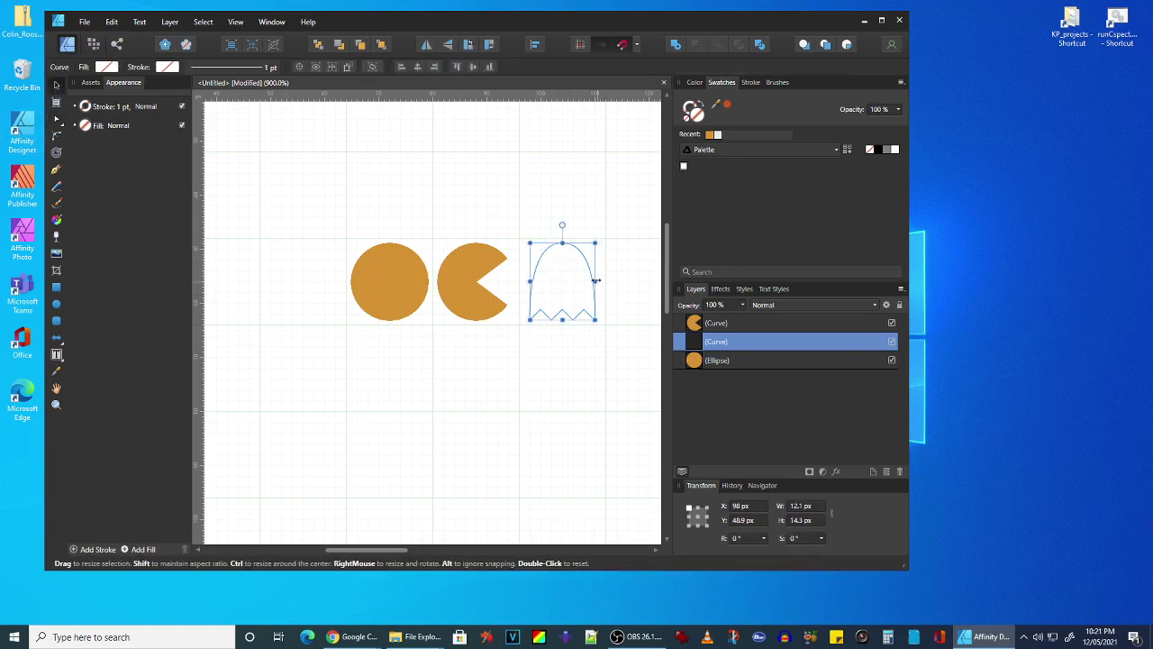
left_click_drag(597, 280, 602, 280)
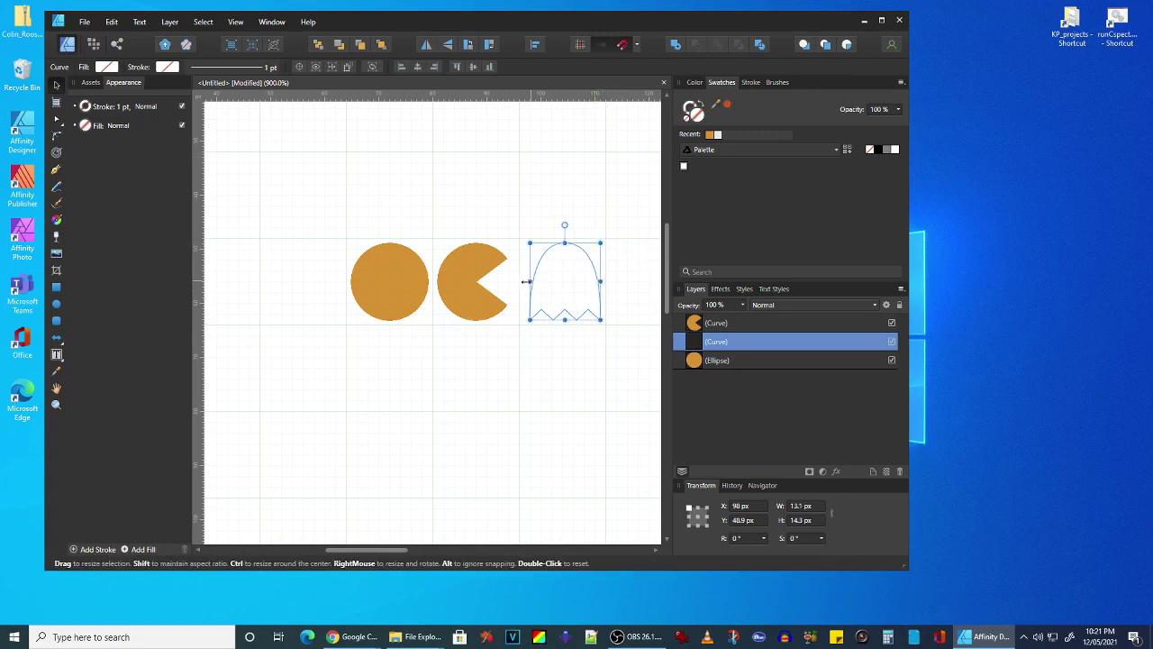
left_click_drag(527, 281, 520, 281)
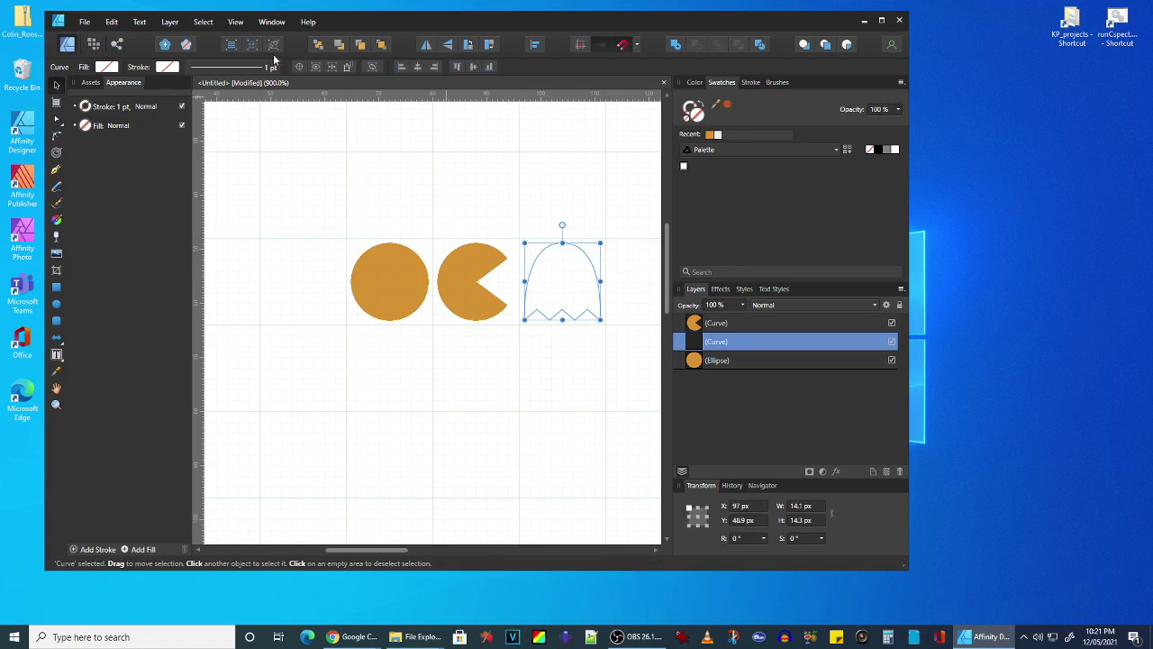
Fill the ghost shape with blue, using H 246, S 100, L 50.
left_click(111, 69)
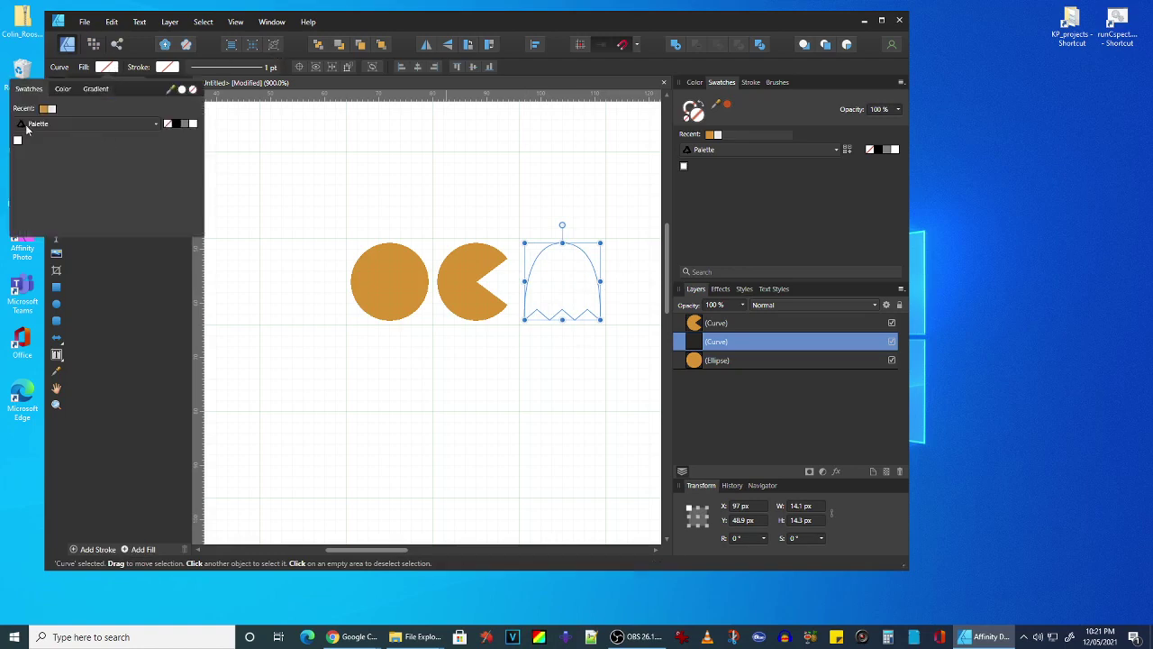
left_click(63, 88)
left_click_drag(147, 164, 91, 133)
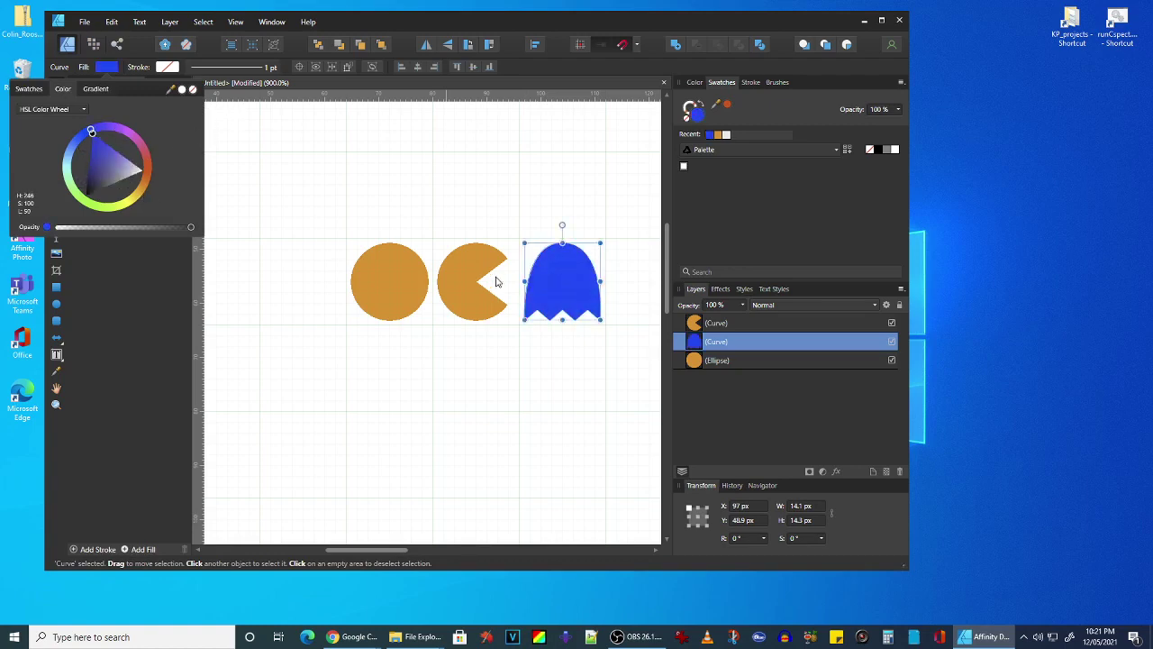
left_click(387, 186)
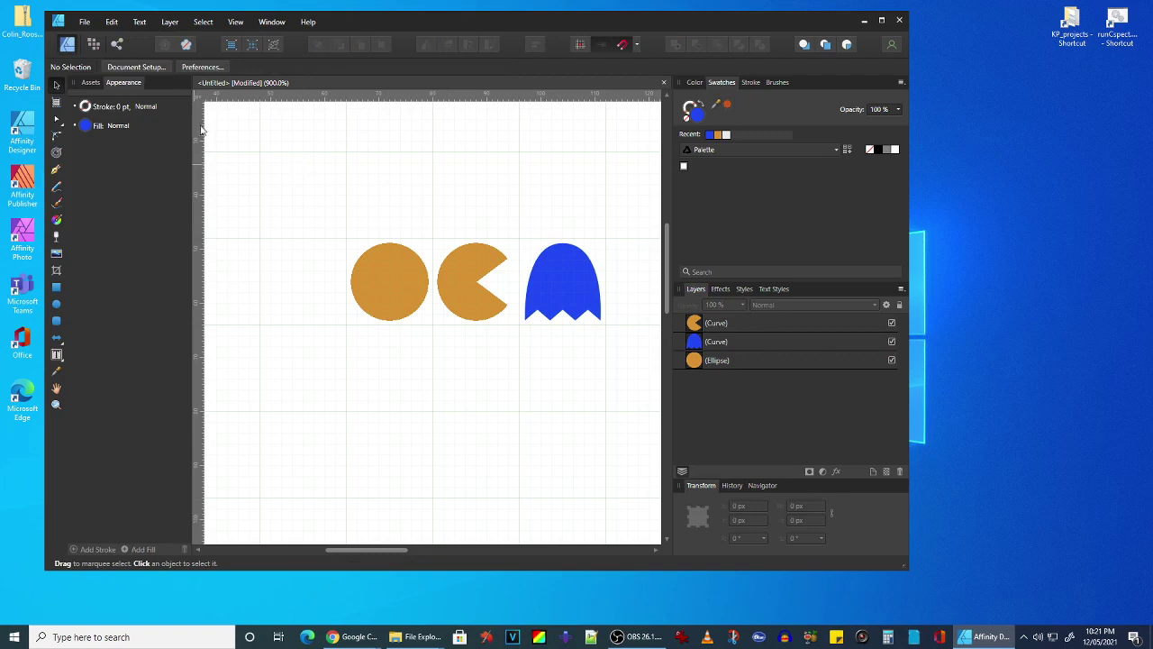
Draw a 2 px wide ellipse at X 100 px, Y 54 px as an eye, fill it white and make it 4 px high.
left_click(57, 304)
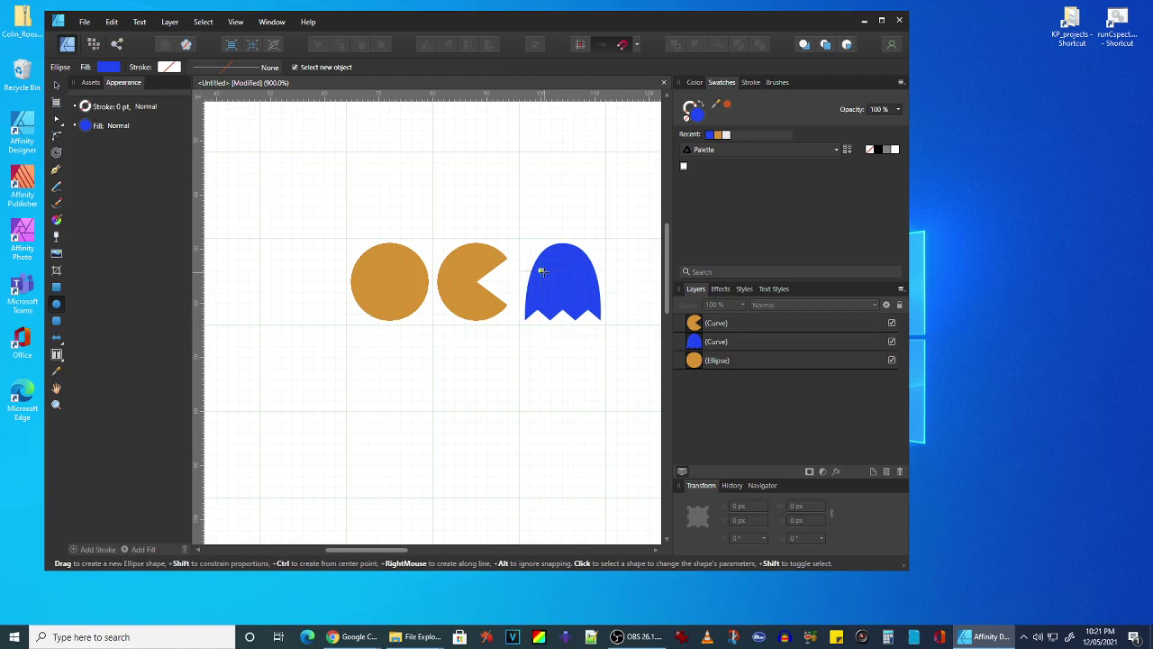
left_click_drag(544, 276, 550, 281)
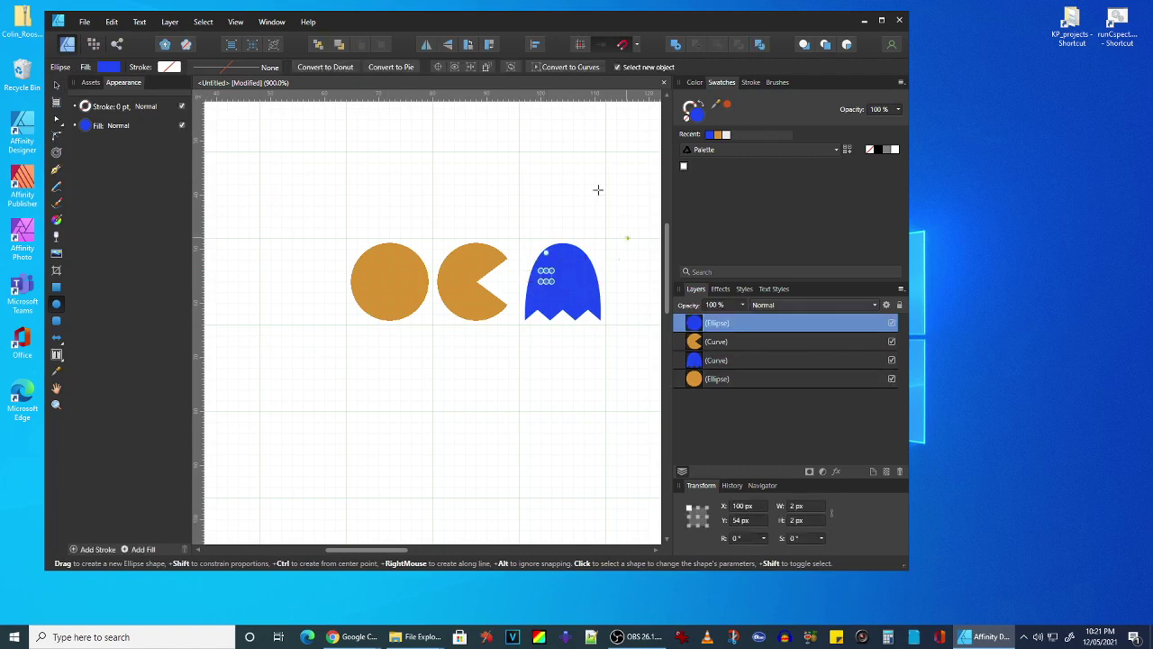
left_click(112, 70)
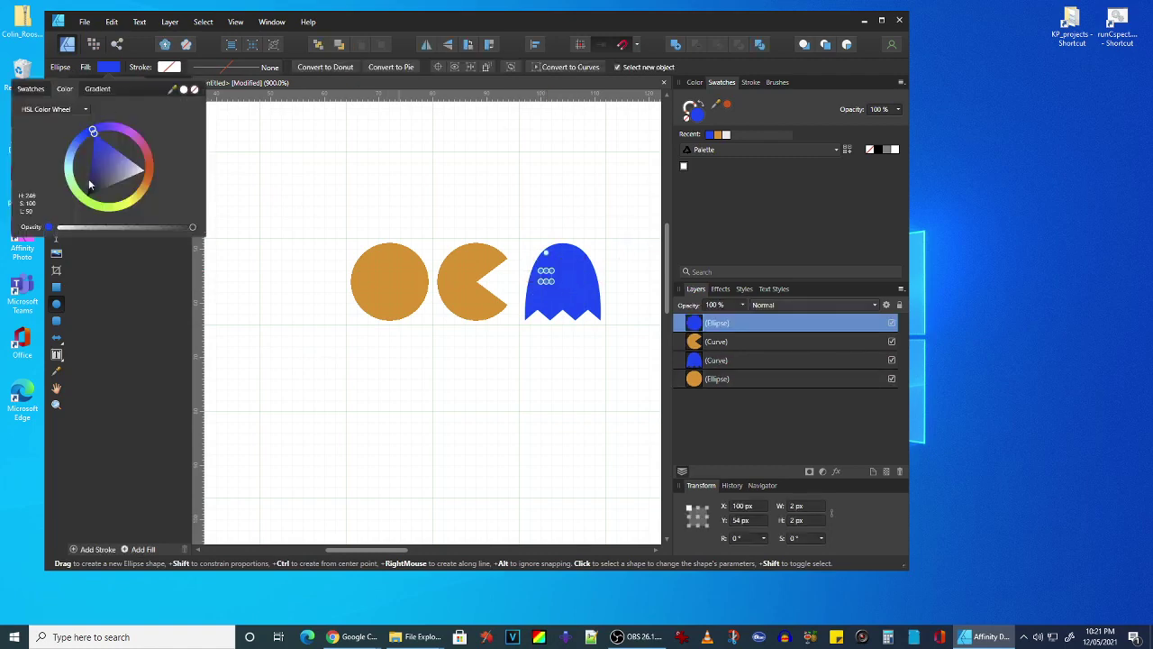
left_click_drag(88, 174, 164, 170)
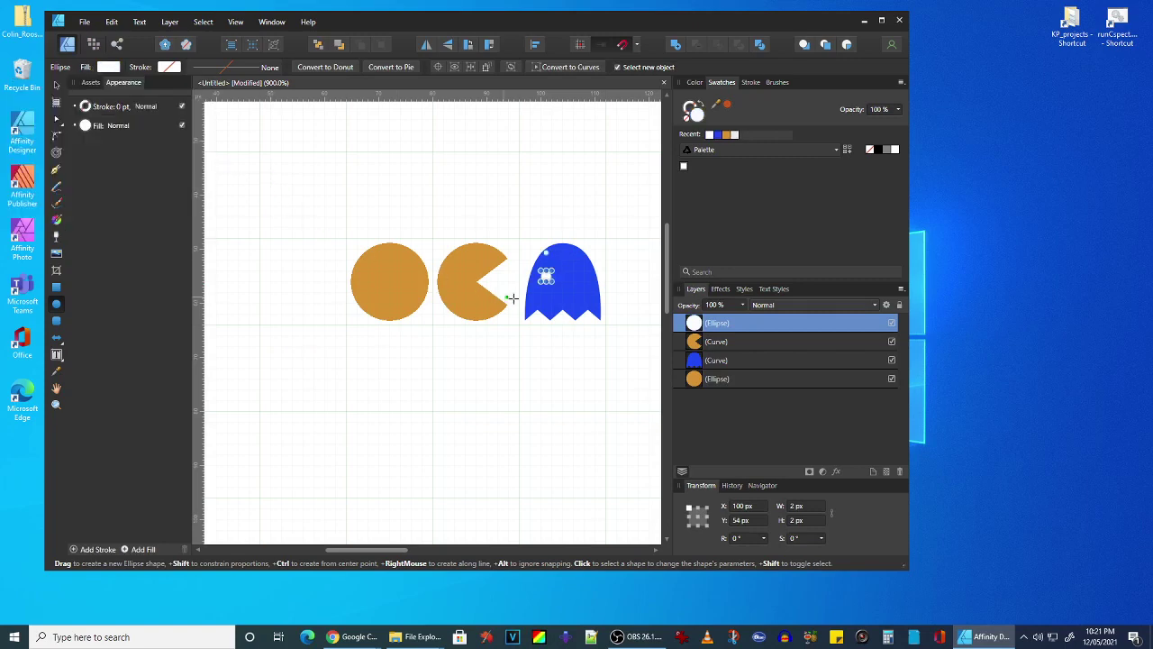
left_click_drag(546, 282, 556, 290)
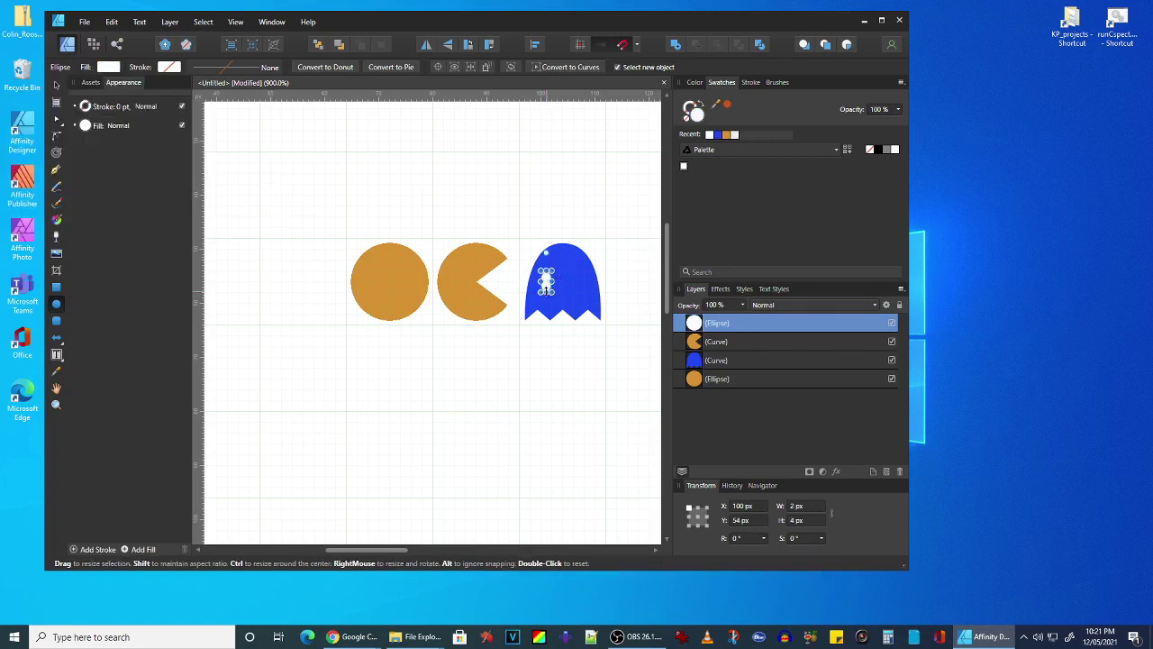
Raise the eye to Y 52 px and place a duplicate beside it at X 105 px, Y 52 px.
left_click(56, 84)
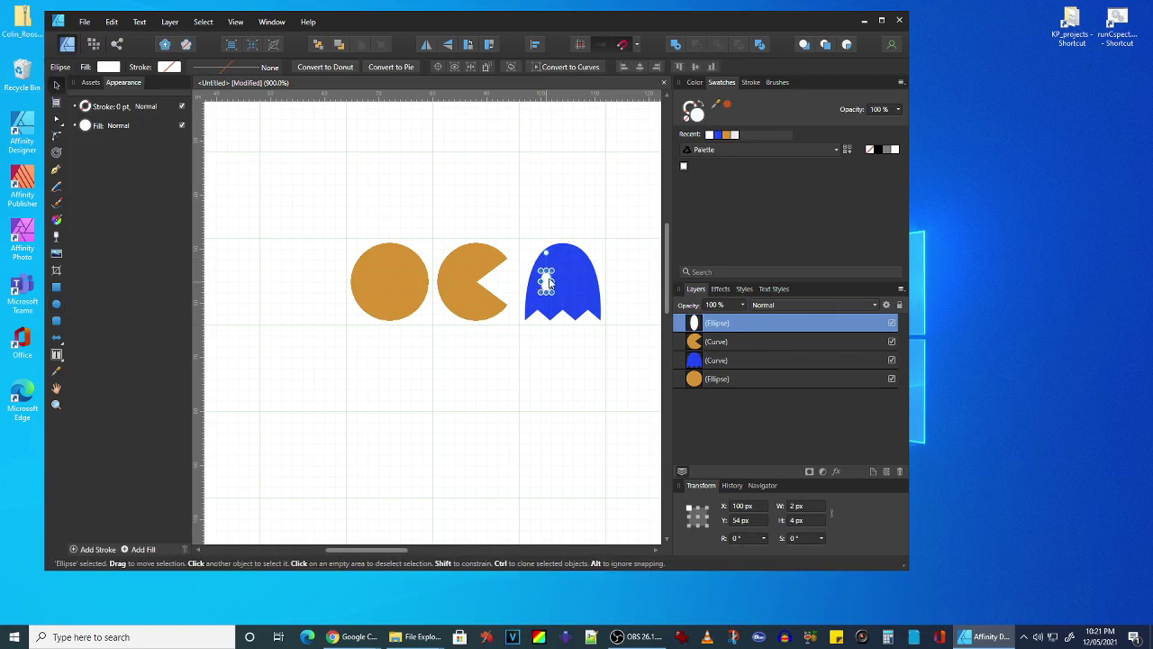
left_click_drag(547, 282, 573, 277)
key("ctrl+j")
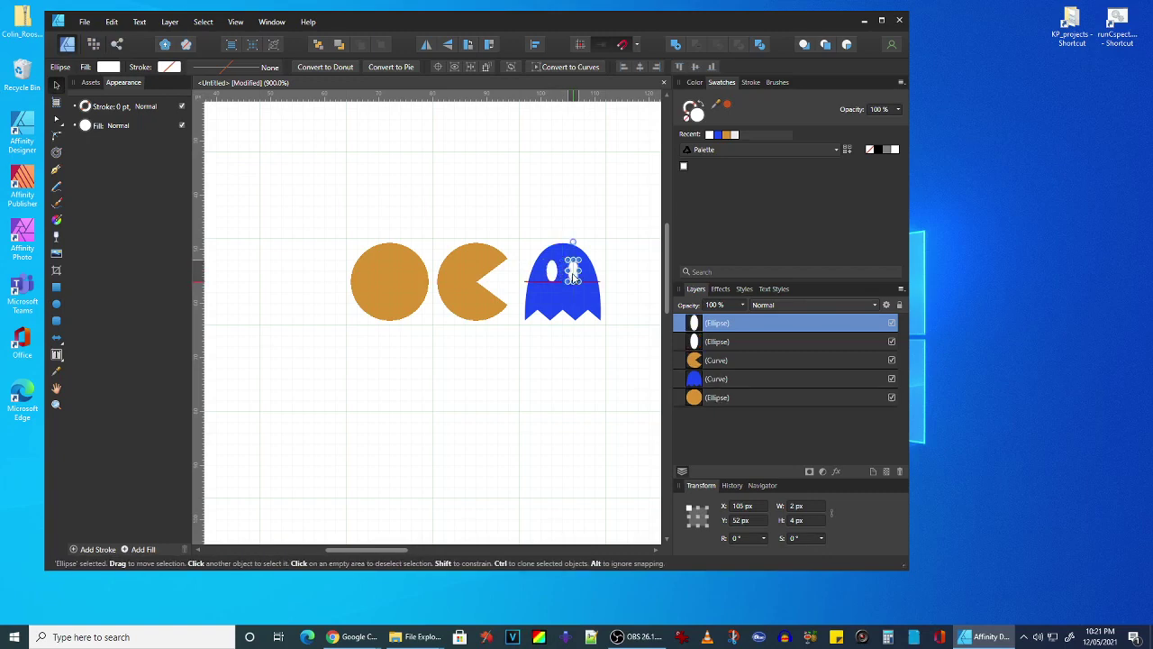
left_click(610, 201)
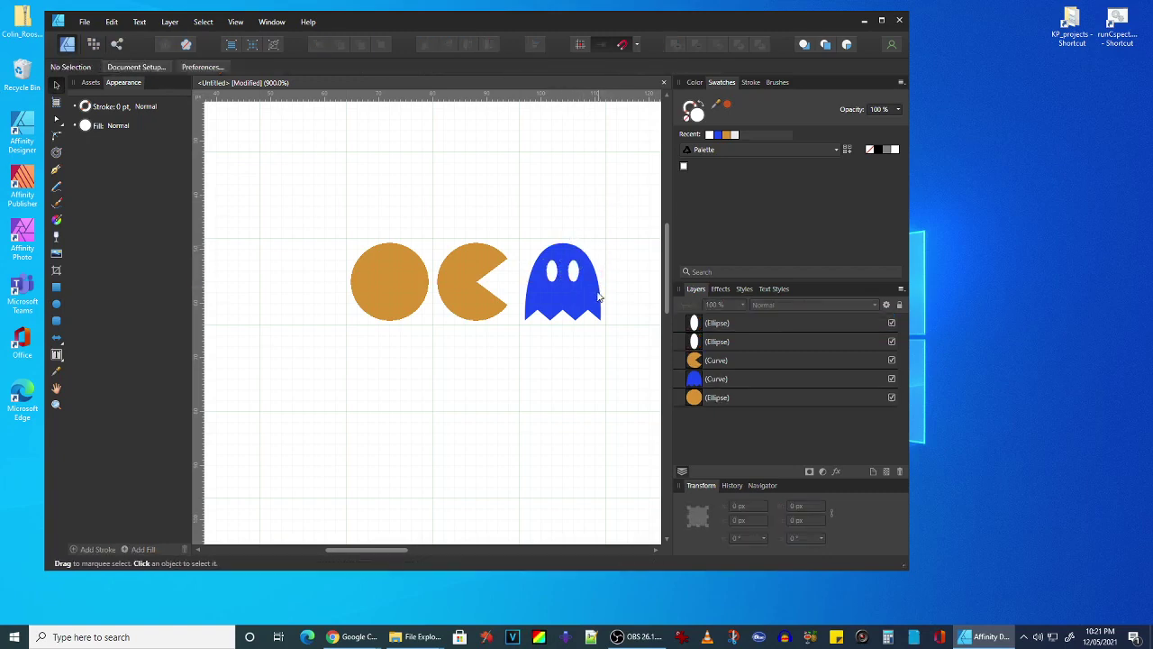
Select the blue ghost body together with both white eyes.
left_click(566, 307)
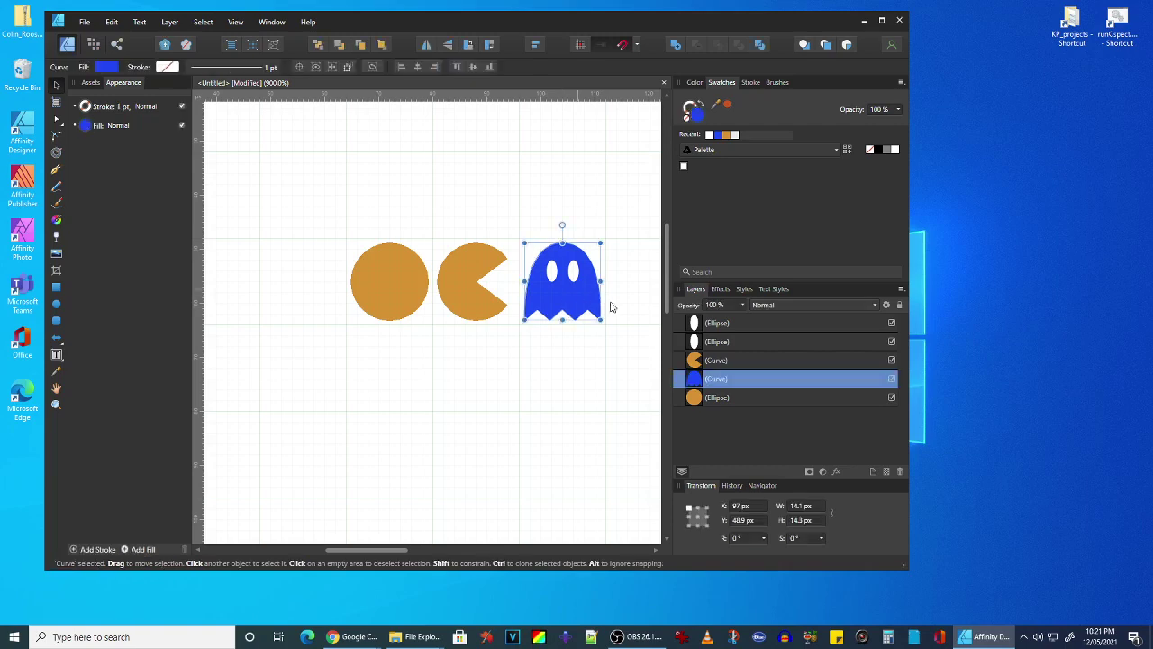
left_click(574, 272, "shift")
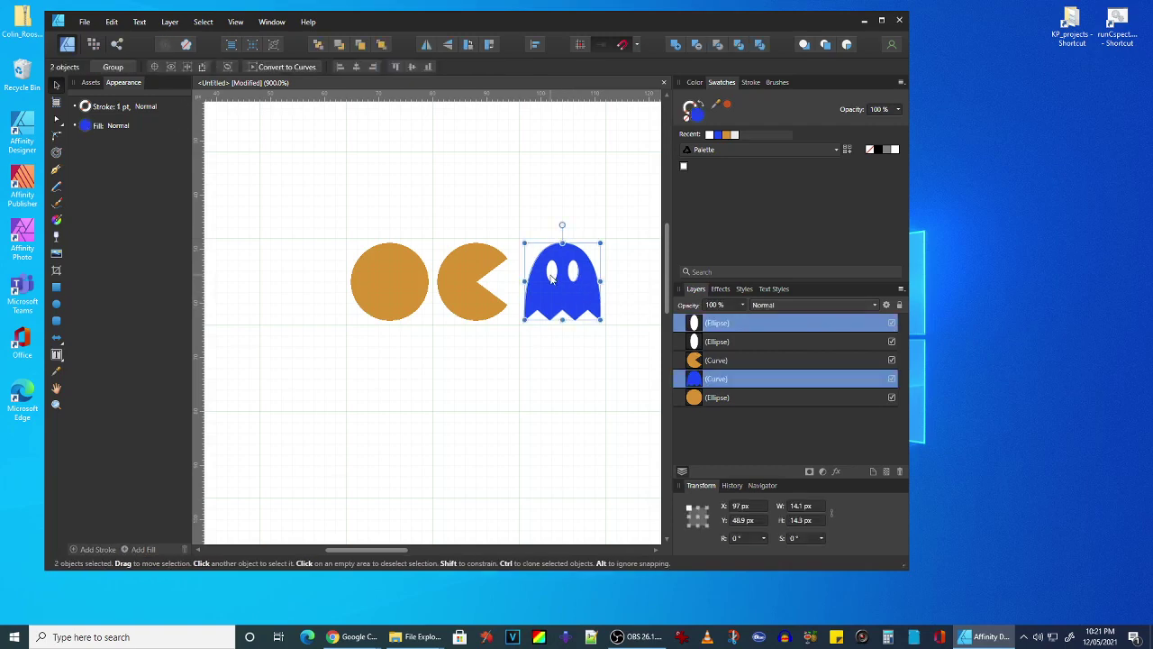
left_click(552, 273, "shift")
Try subtracting both eyes from the ghost body, inspect the cut-out, and undo the subtraction.
left_click(698, 45)
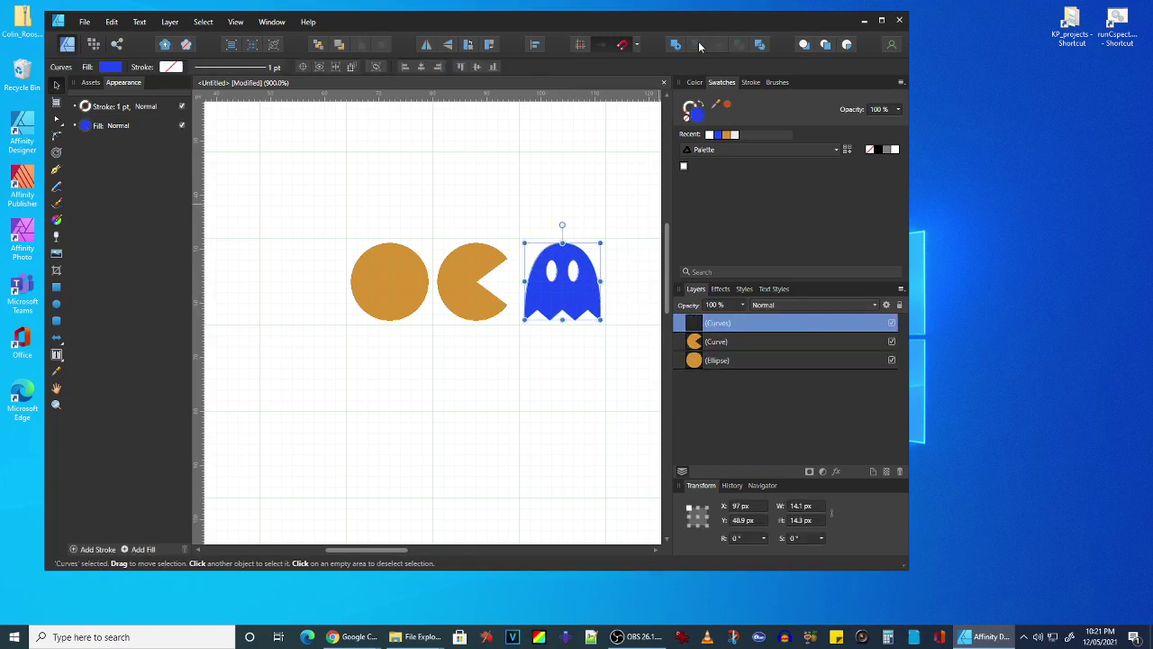
left_click(539, 405)
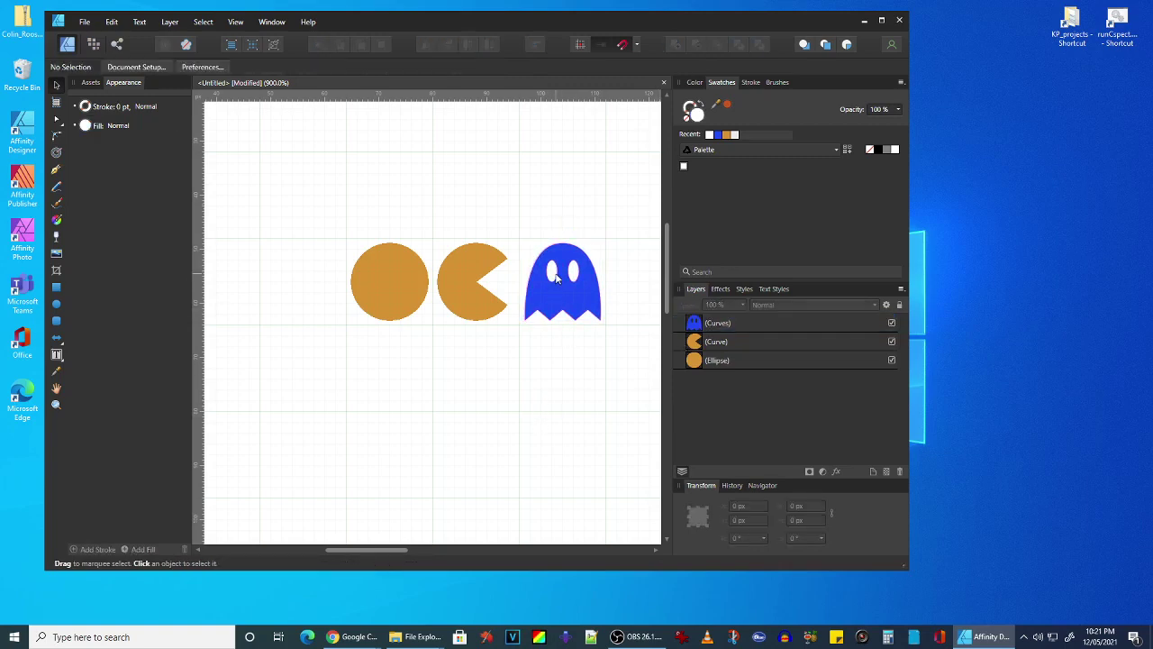
left_click(556, 279)
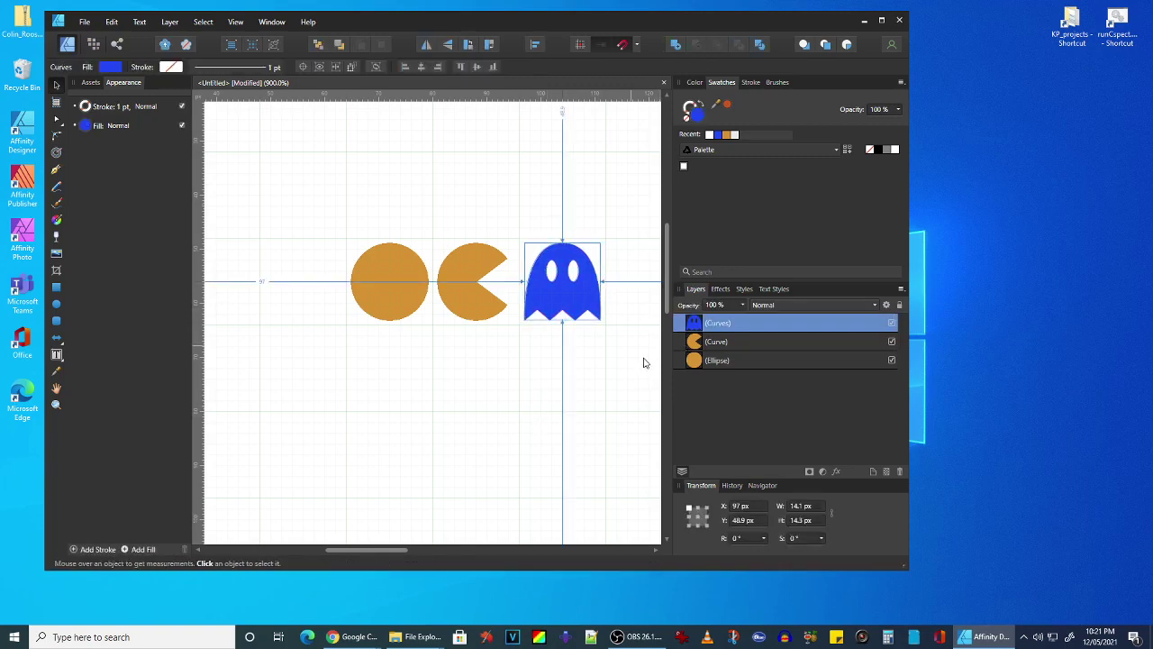
key("ctrl+z")
key("ctrl+z")
key("ctrl+z")
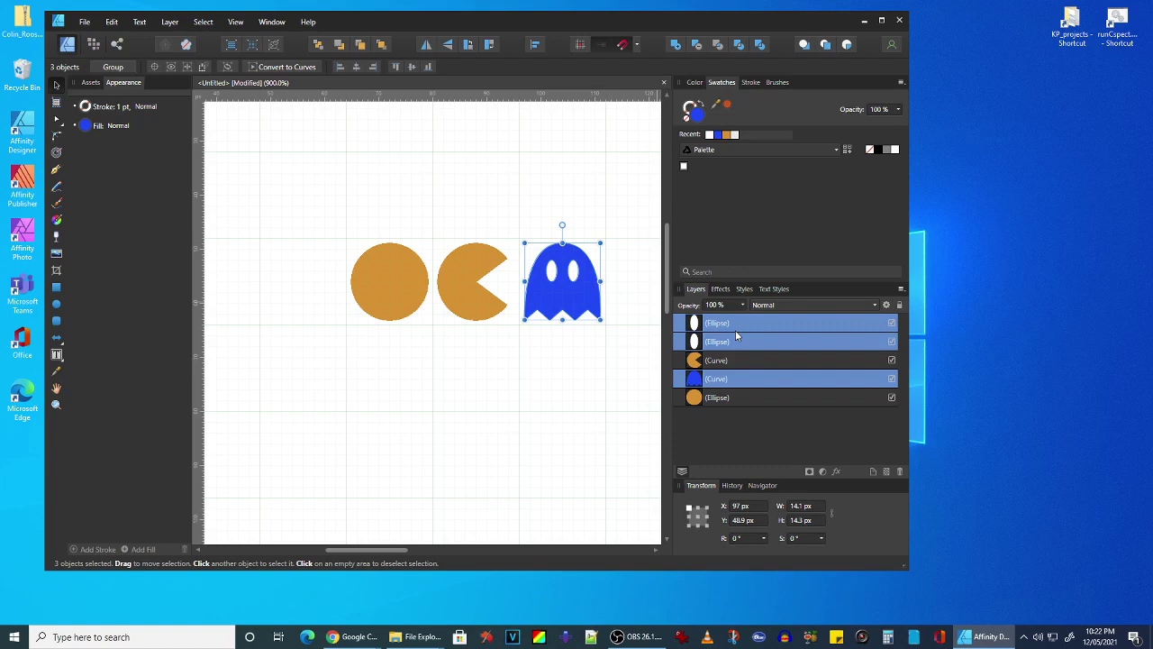
Group the ghost body with its eyes, and compare vector and pixel rendering in split view.
key("ctrl+g")
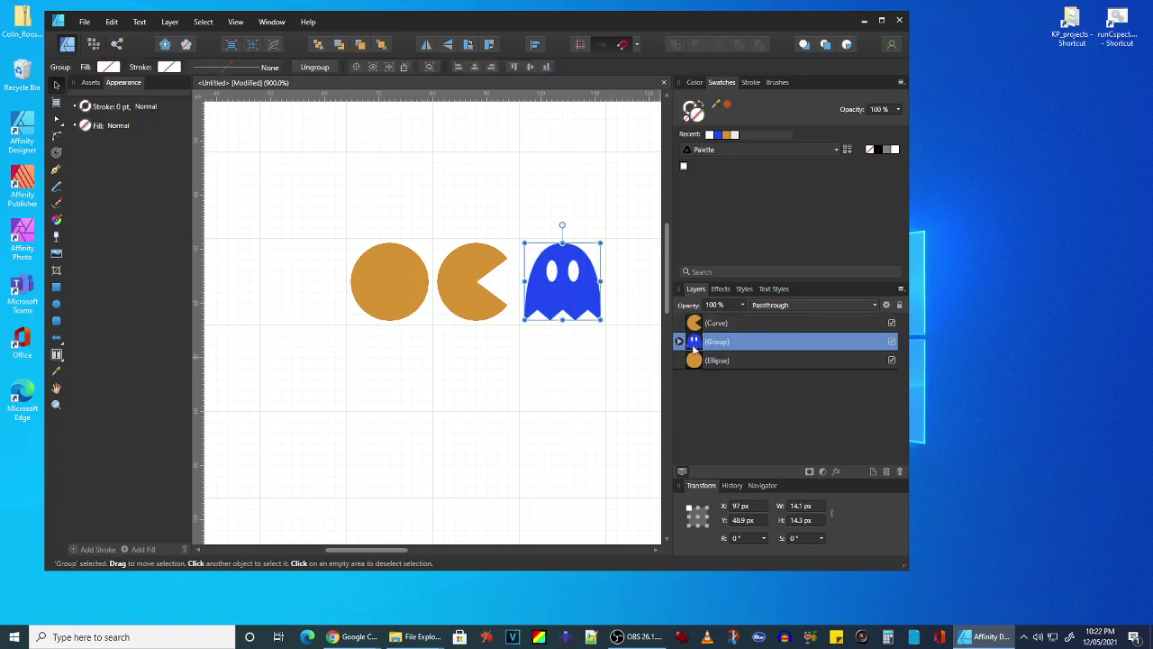
left_click(530, 418)
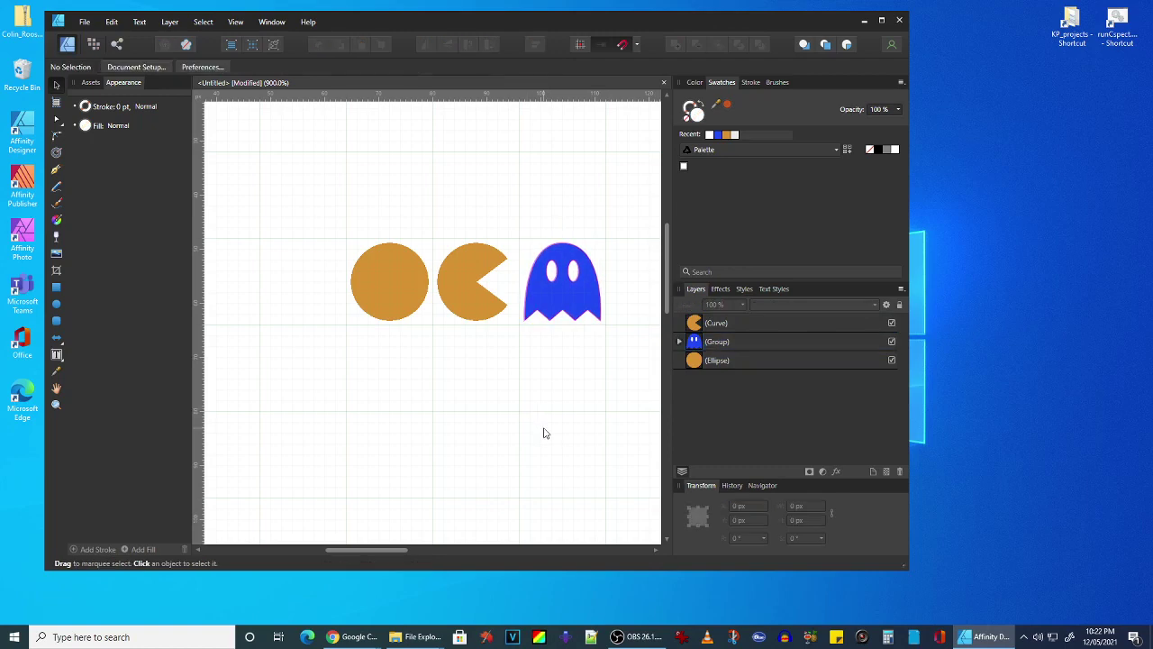
key("ctrl+alt+8")
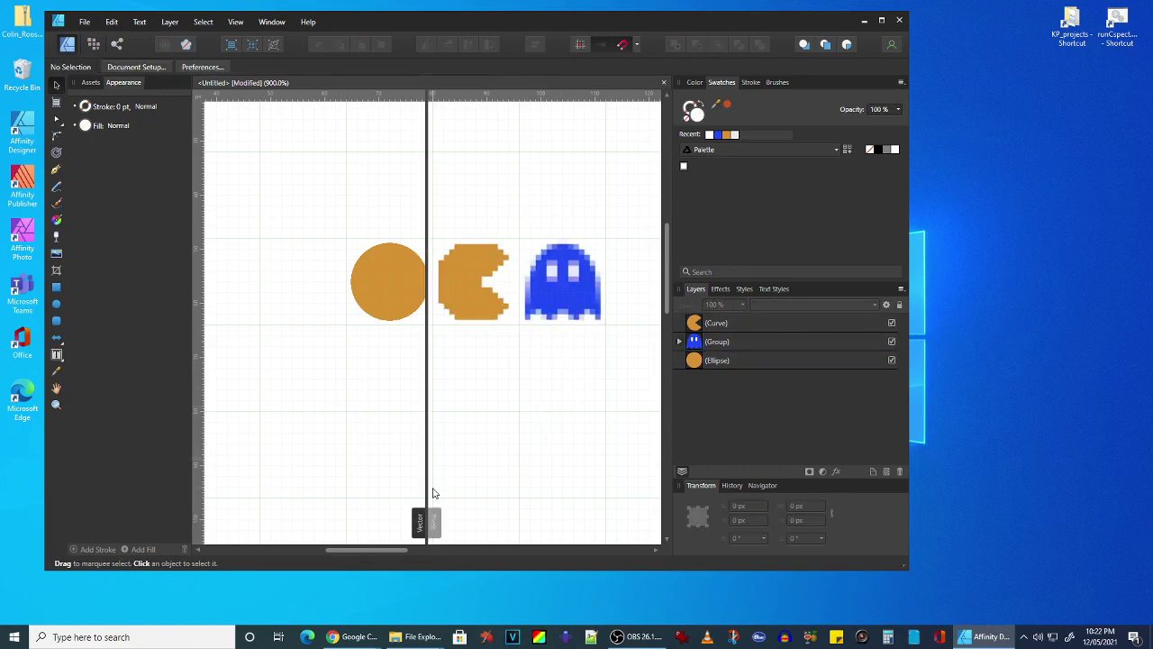
left_click_drag(427, 490, 434, 451)
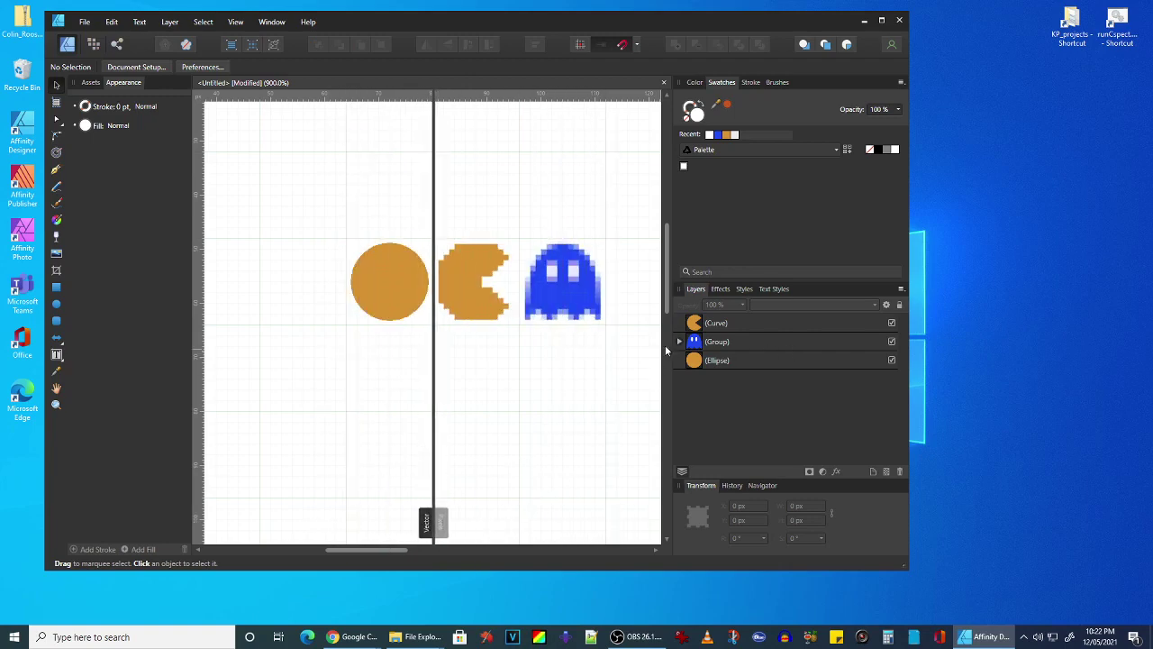
Set the ghost group's anti-aliasing to Force Off in its blend options.
left_click(720, 342)
left_click(886, 306)
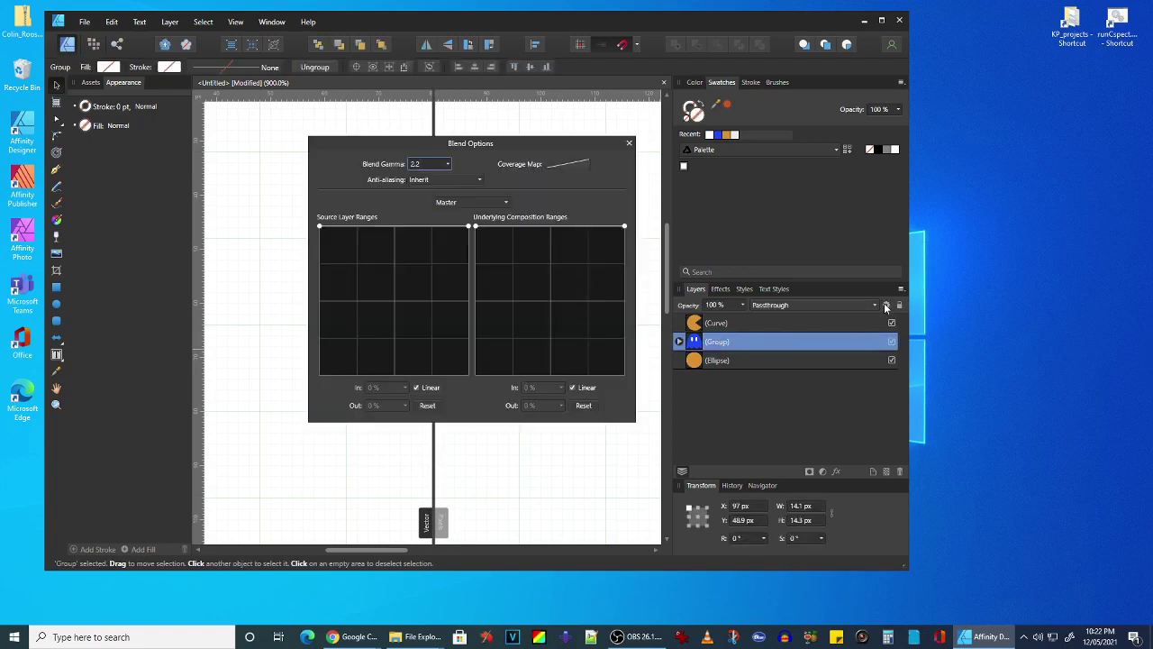
left_click_drag(471, 141, 852, 167)
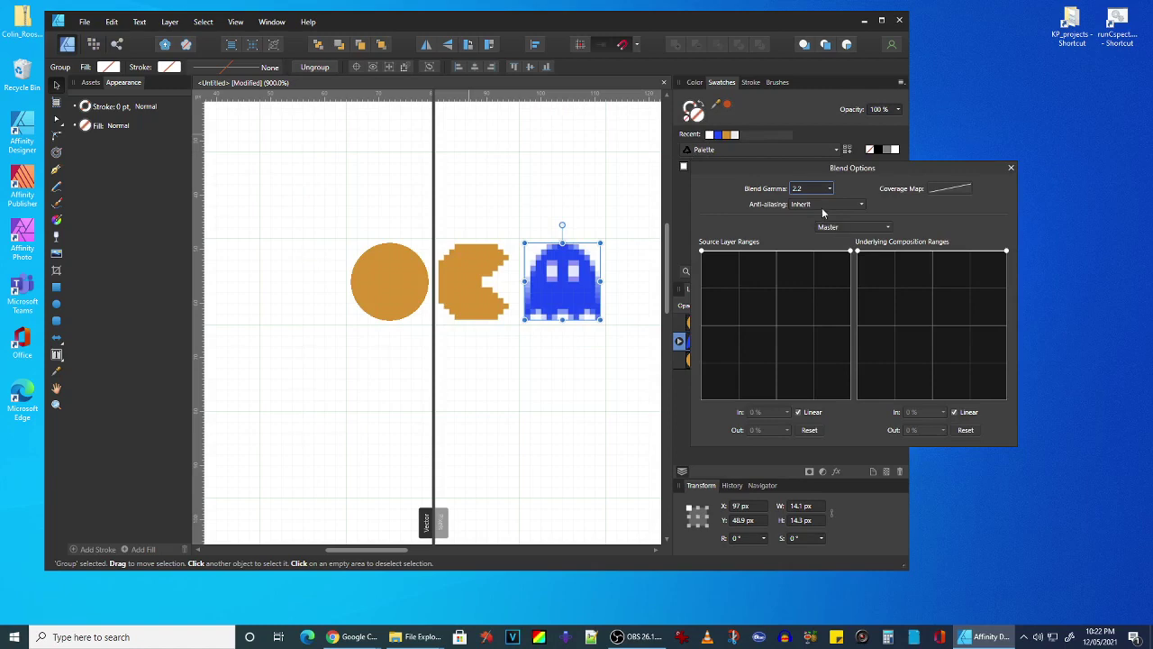
left_click(823, 205)
left_click(811, 245)
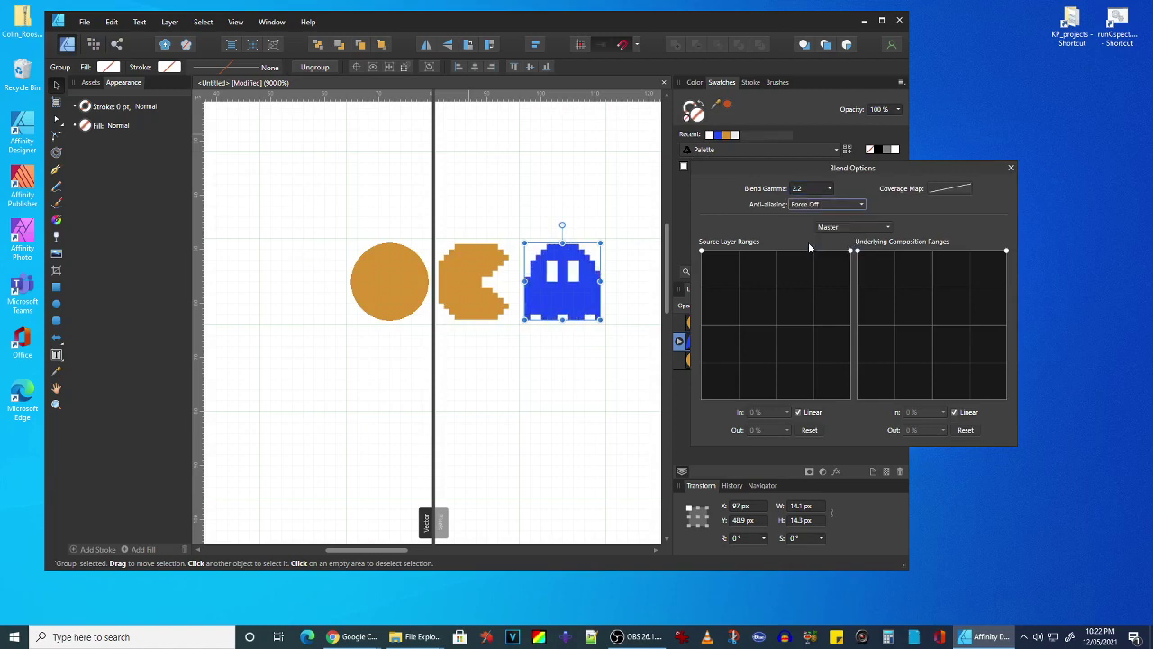
left_click(550, 358)
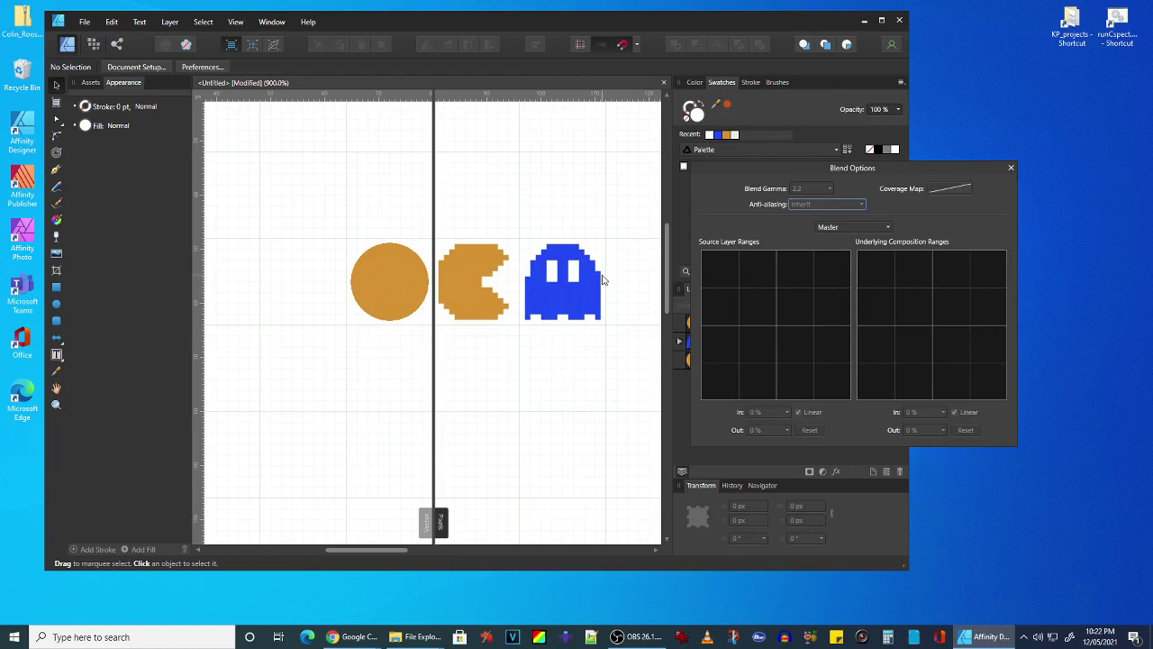
left_click(1011, 168)
Inspect the ghost's pixel edges, move the split divider past the circle, and view all three pixel-rendered sprites at 500% zoom.
left_click(580, 309)
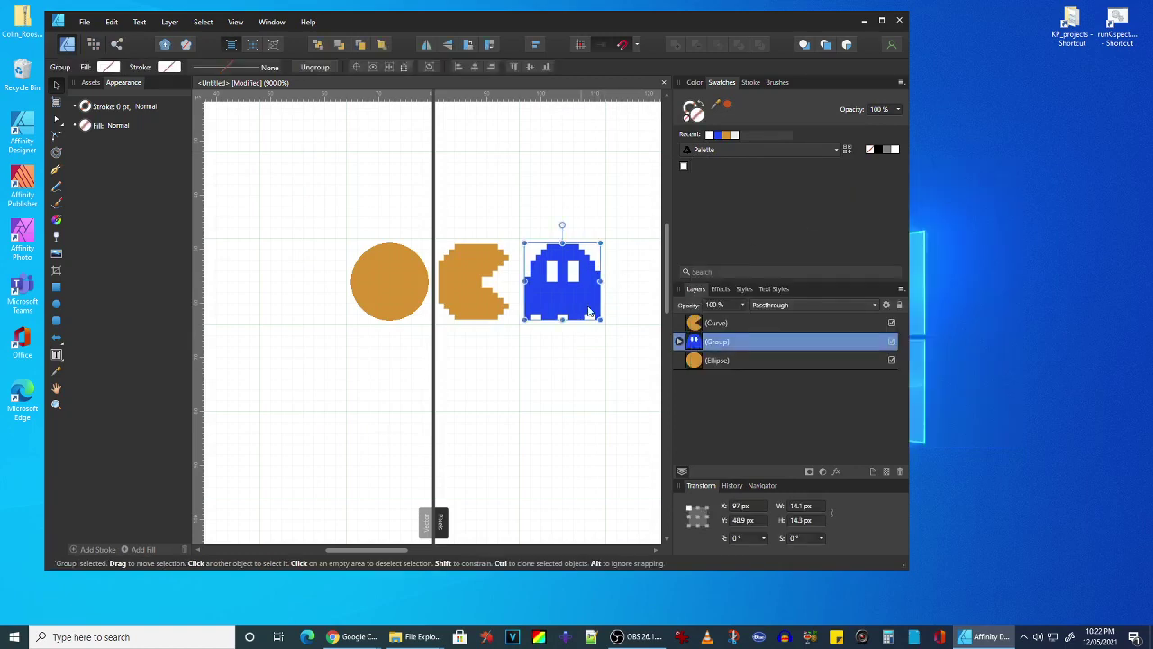
left_click_drag(574, 300, 573, 300)
left_click(574, 314)
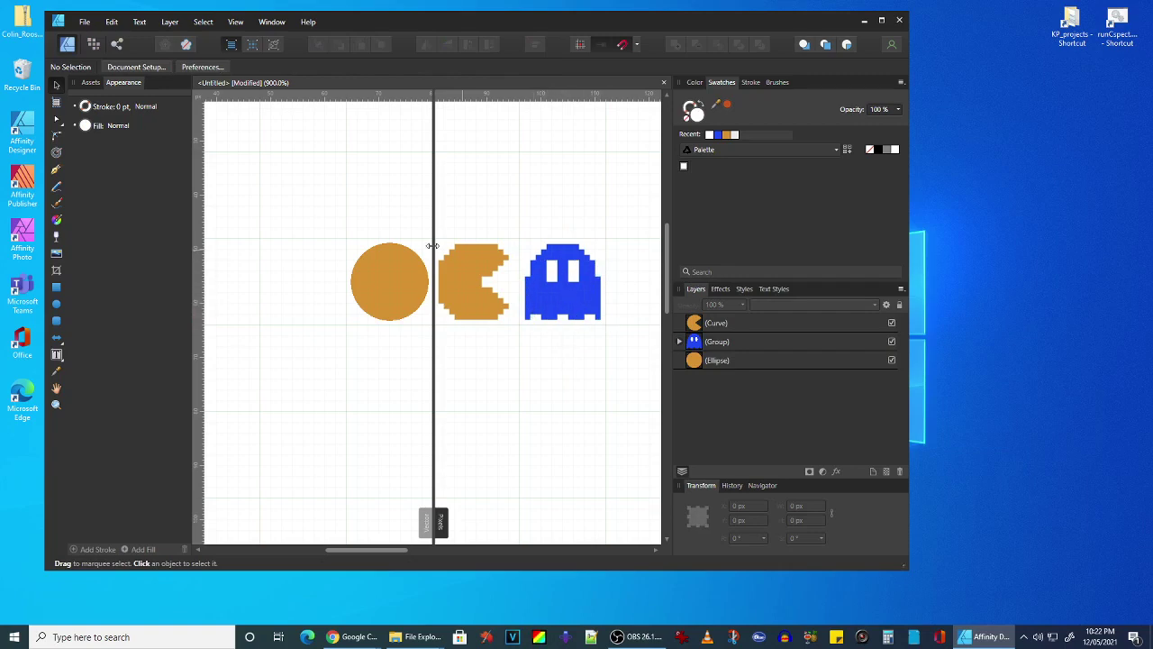
left_click_drag(433, 521, 326, 546)
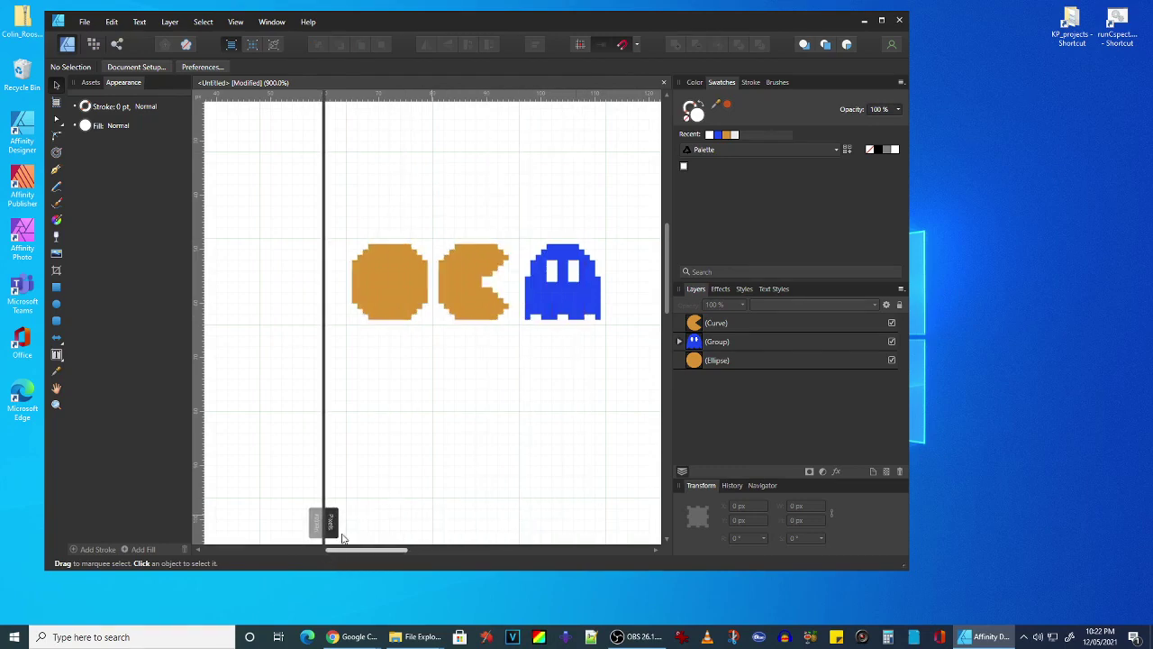
key("ctrl+minus")
key("ctrl+minus")
key("ctrl+minus")
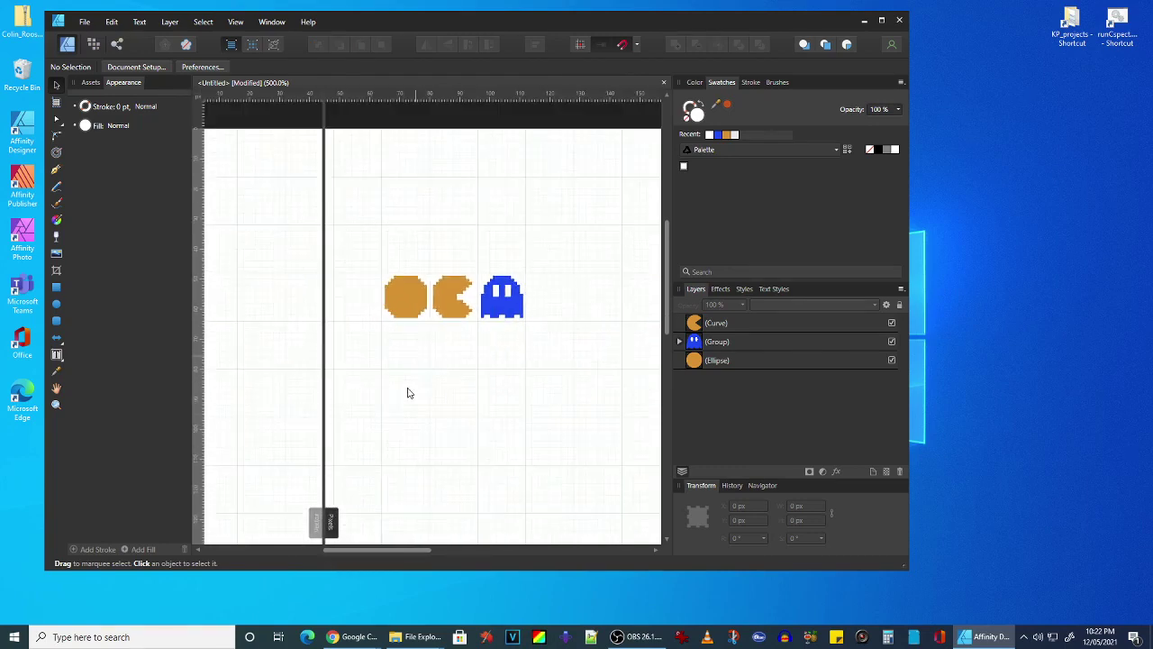
Narrow the panels on both sides of the canvas so the whole document page fits in view.
left_click_drag(474, 375, 402, 325)
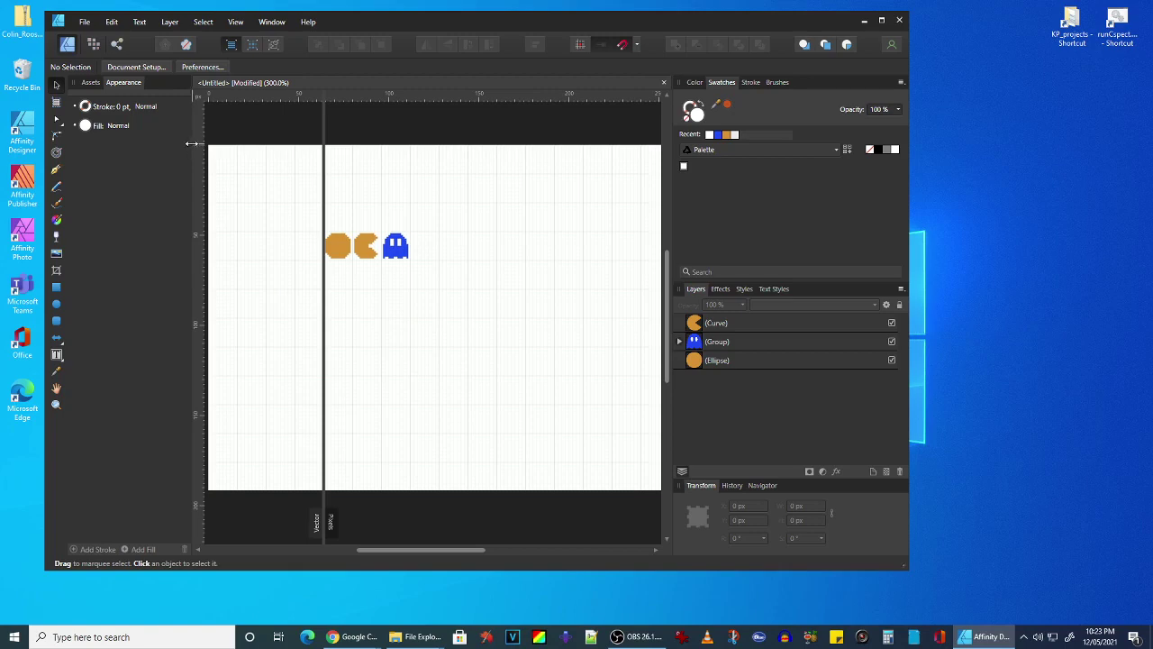
left_click_drag(192, 143, 179, 143)
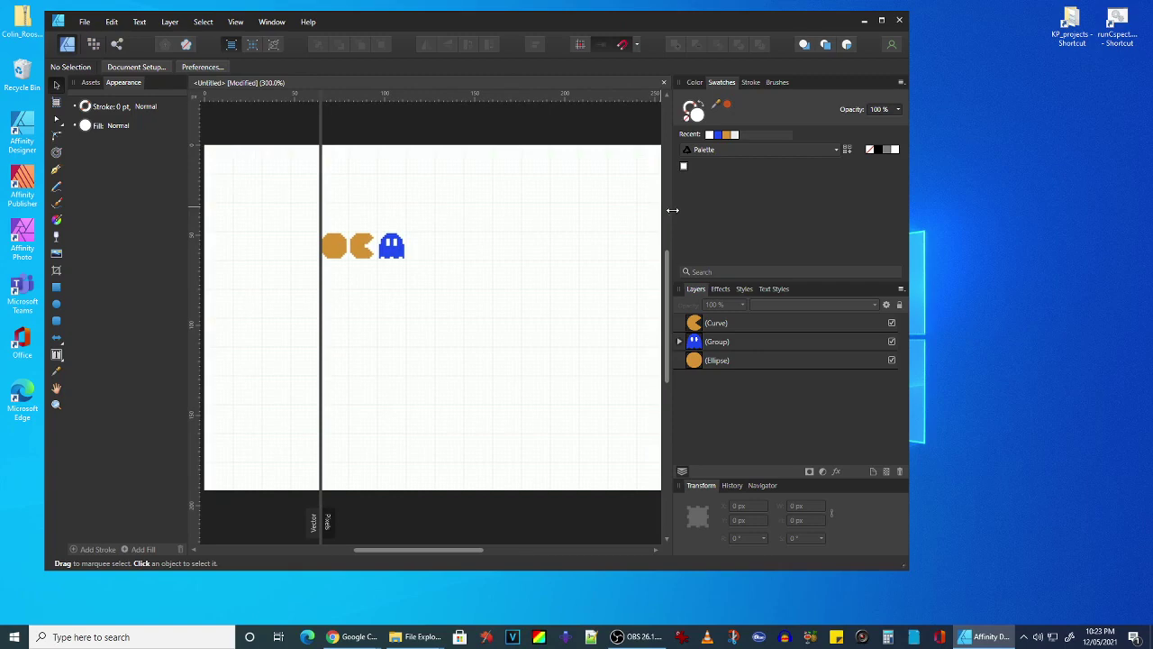
left_click_drag(672, 214, 716, 215)
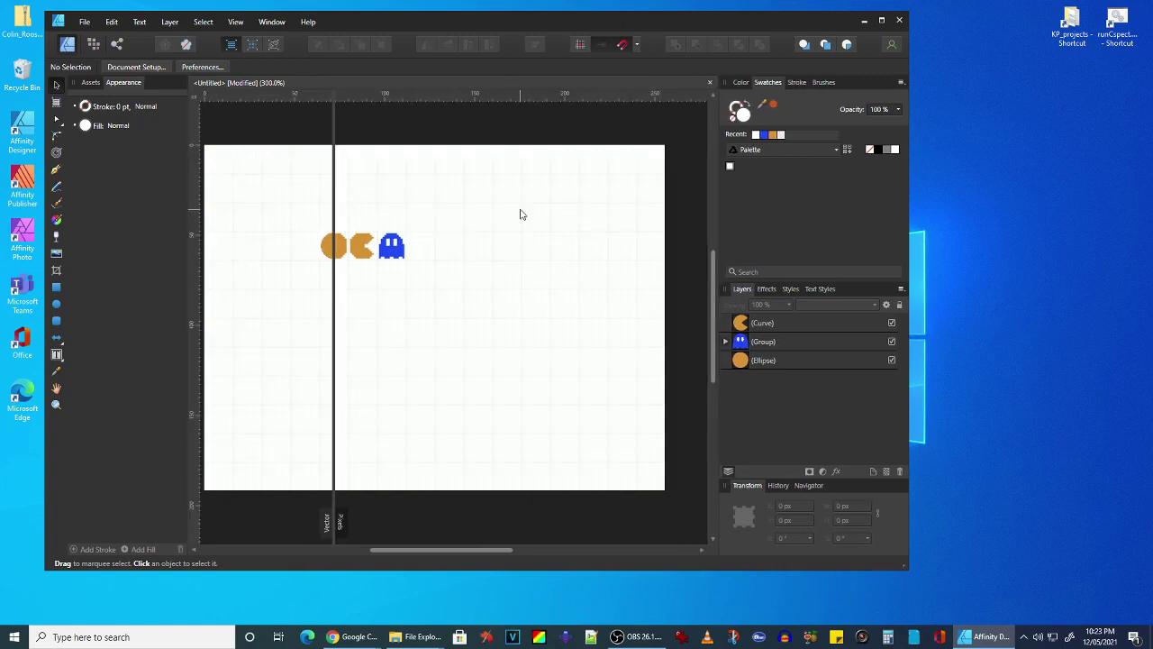
Export the whole document as a 256 × 192 px PNG named paccy_piccy in the KP_projects folder.
left_click(84, 22)
left_click(66, 236)
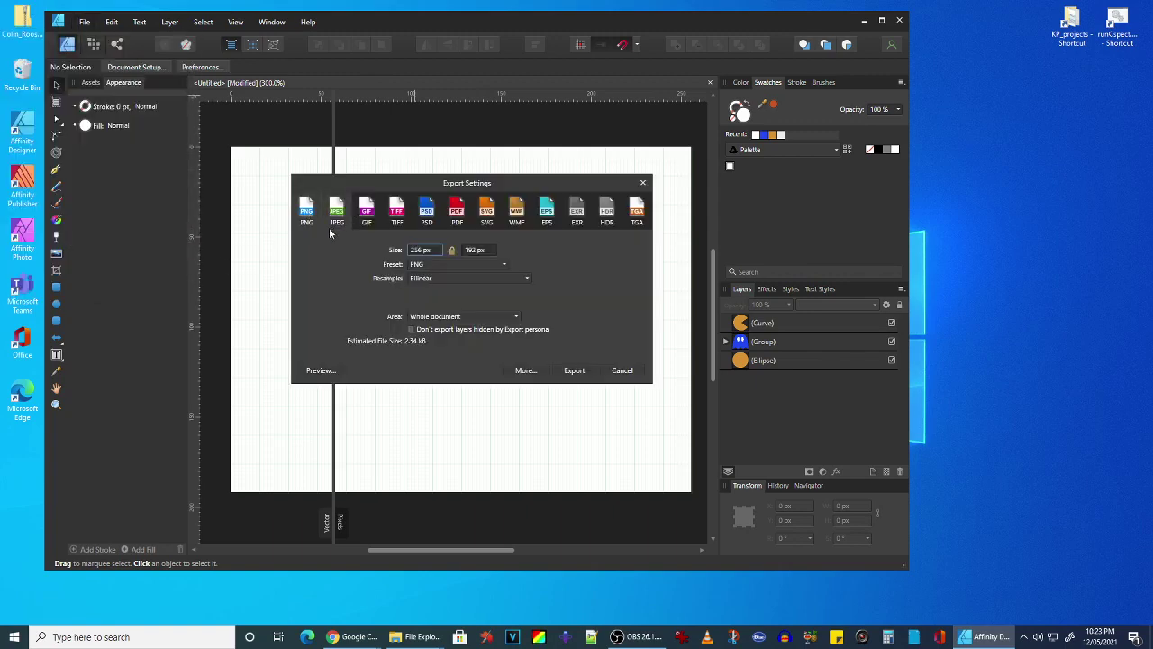
left_click(577, 370)
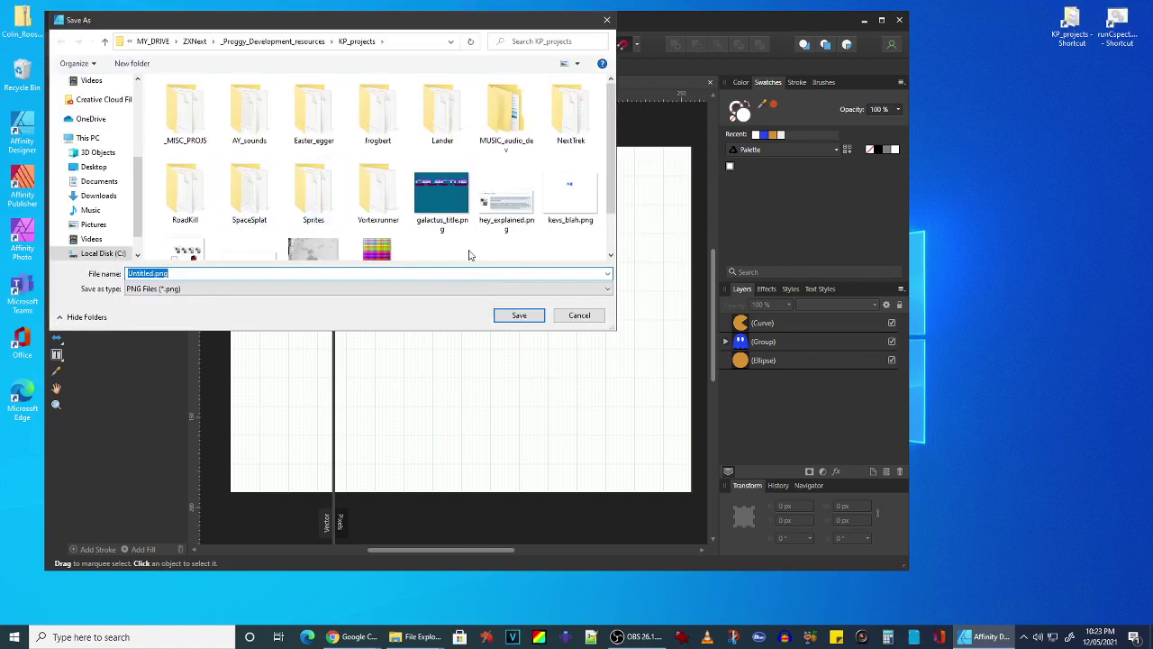
type("pac")
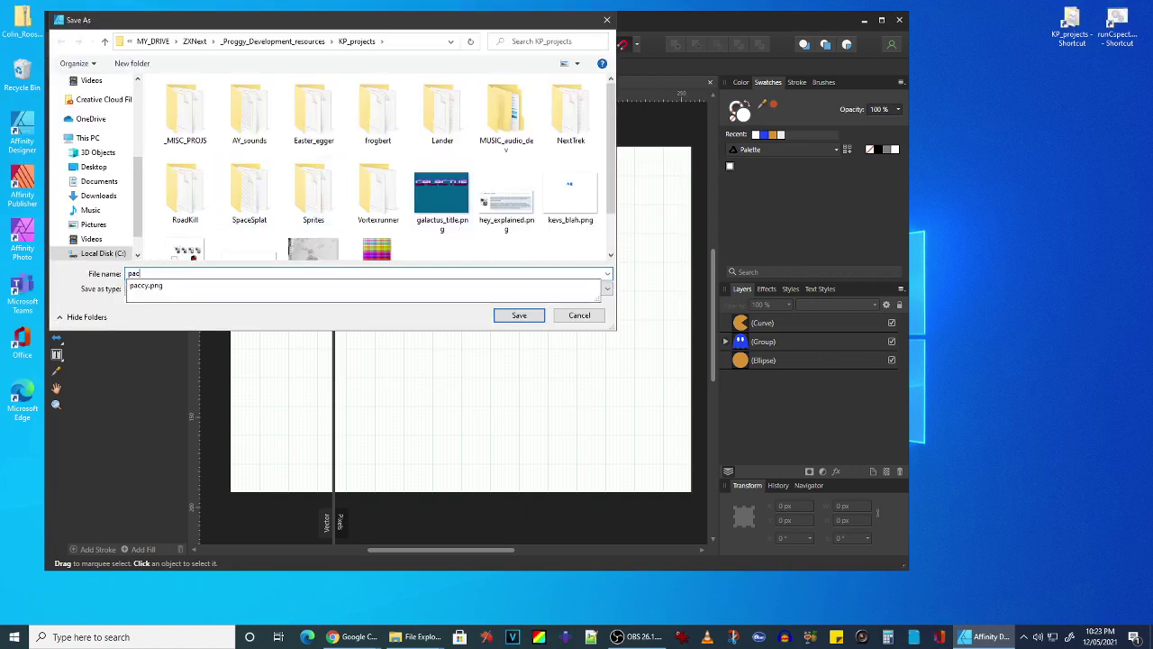
type("cy.")
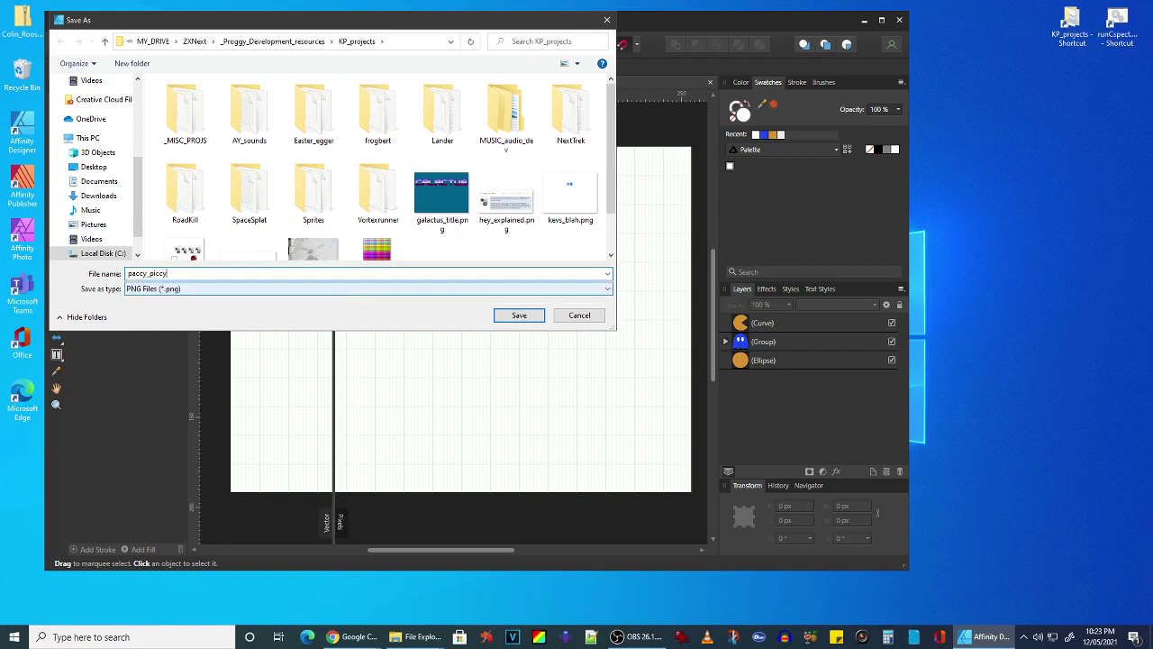
key("Return")
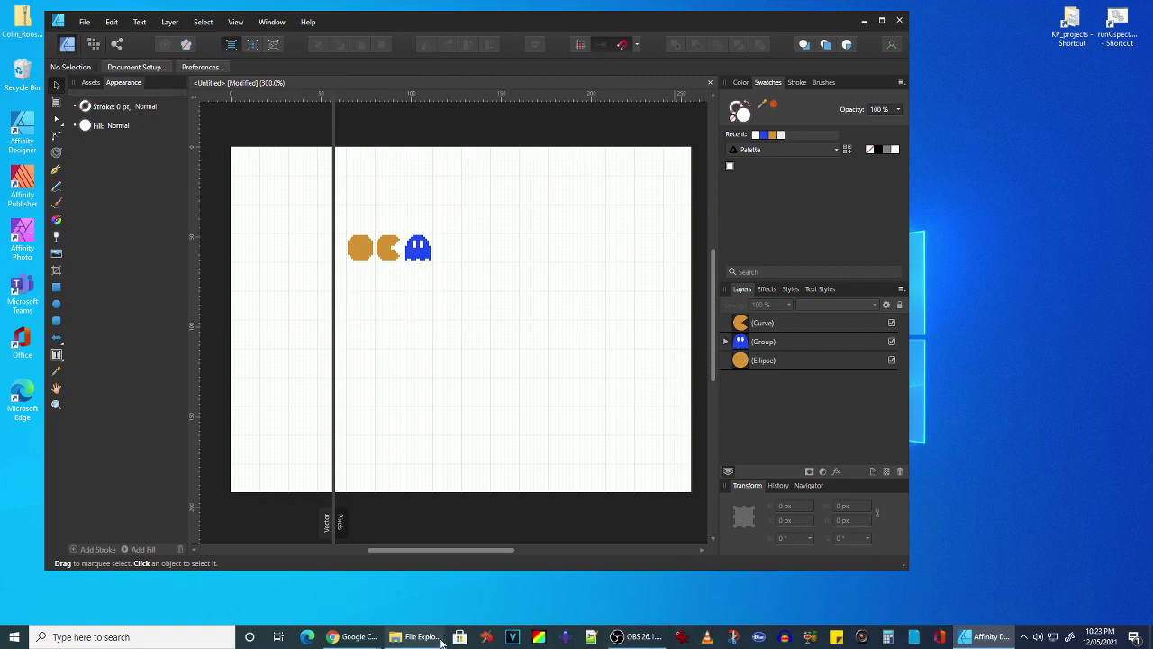
Switch to Remy's sprite importer in Chrome and load paccy_piccy.png from the KP_projects folder in File Explorer.
mouse_move(356, 637)
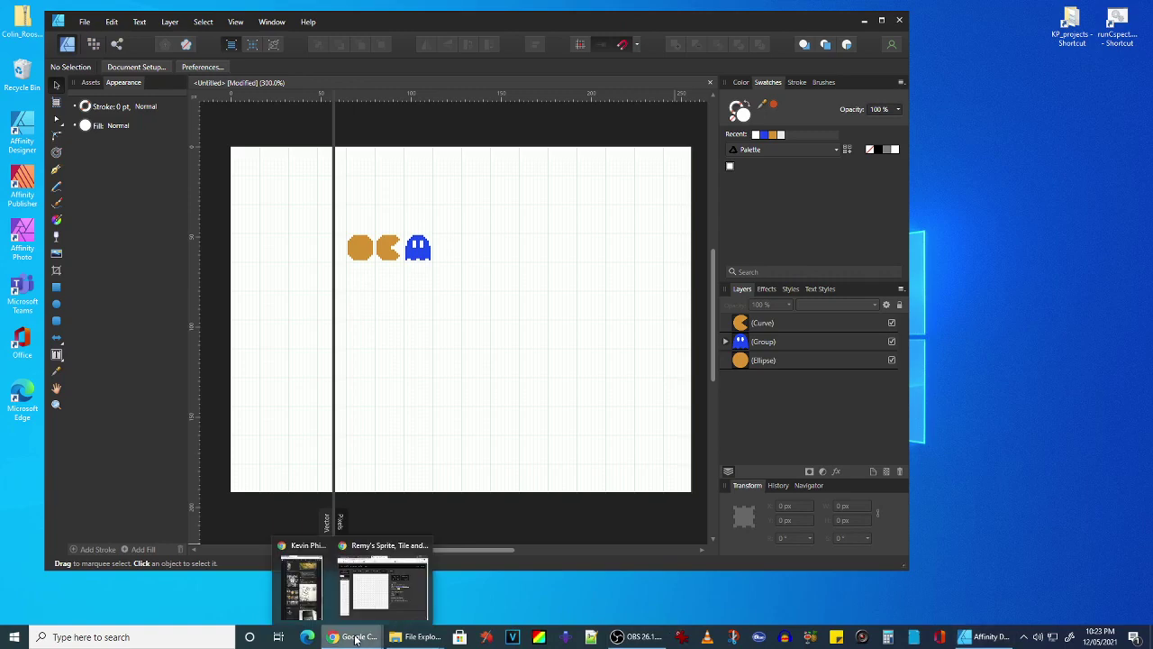
left_click(400, 591)
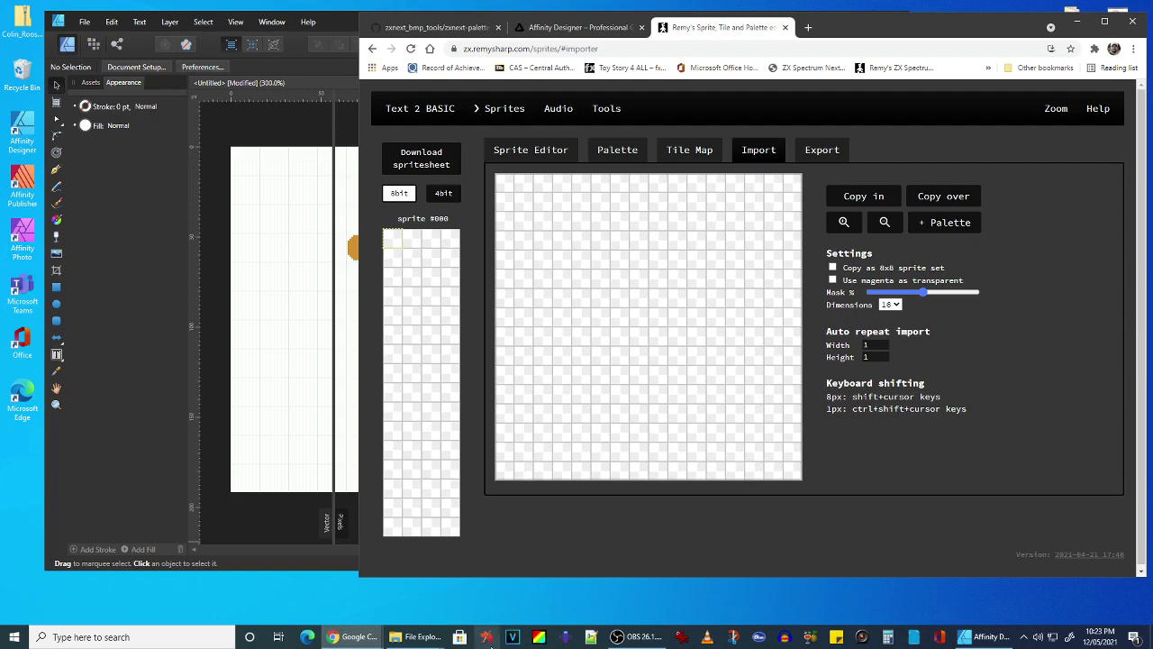
mouse_move(410, 636)
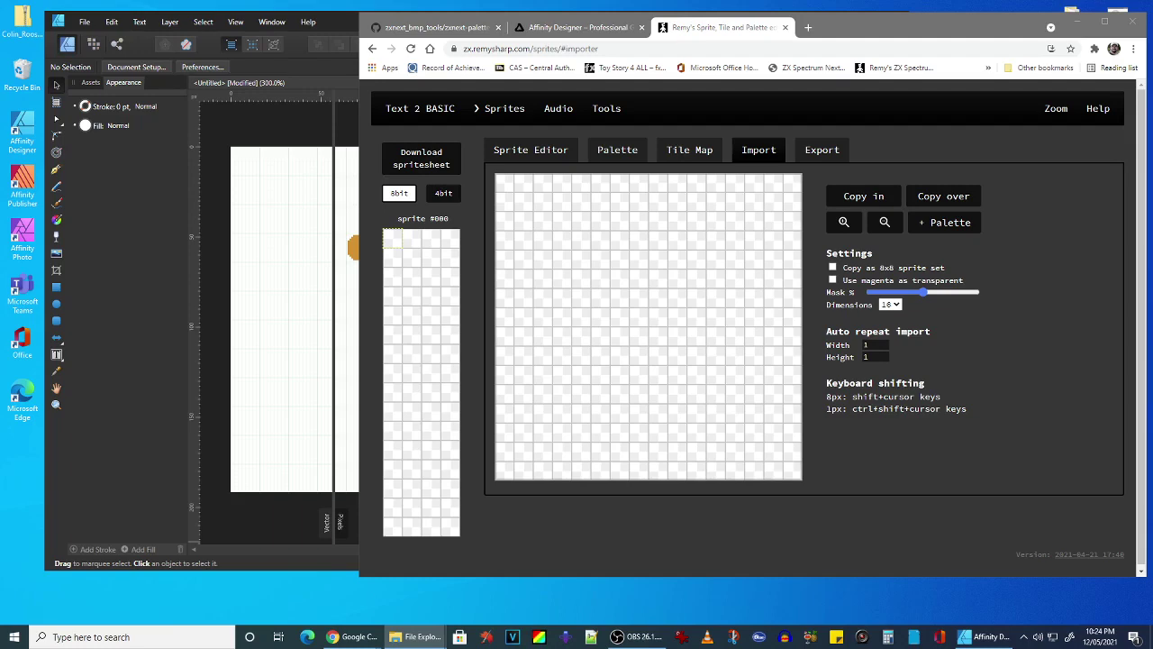
left_click_drag(1104, 631, 325, 40)
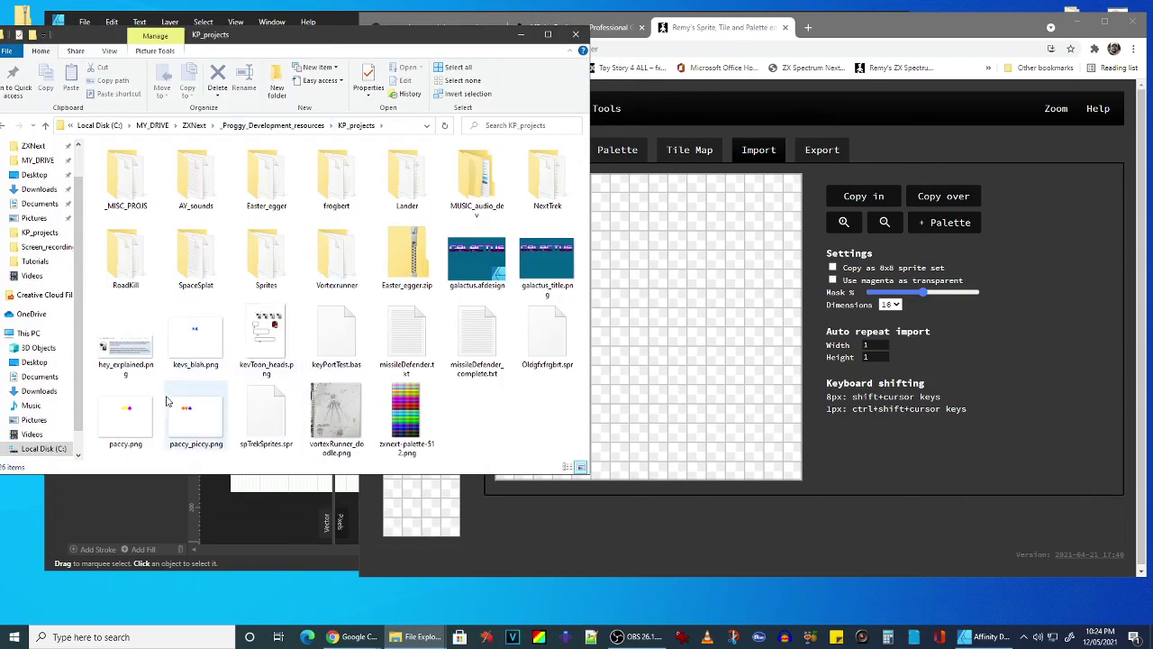
left_click_drag(194, 420, 716, 322)
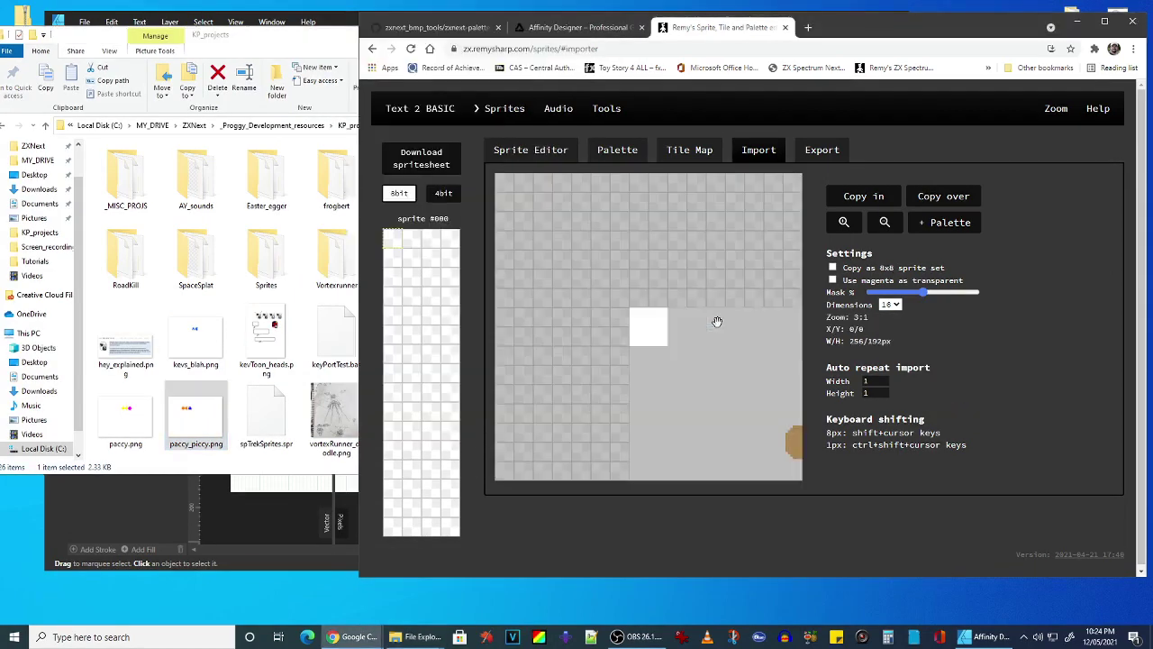
left_click(264, 32)
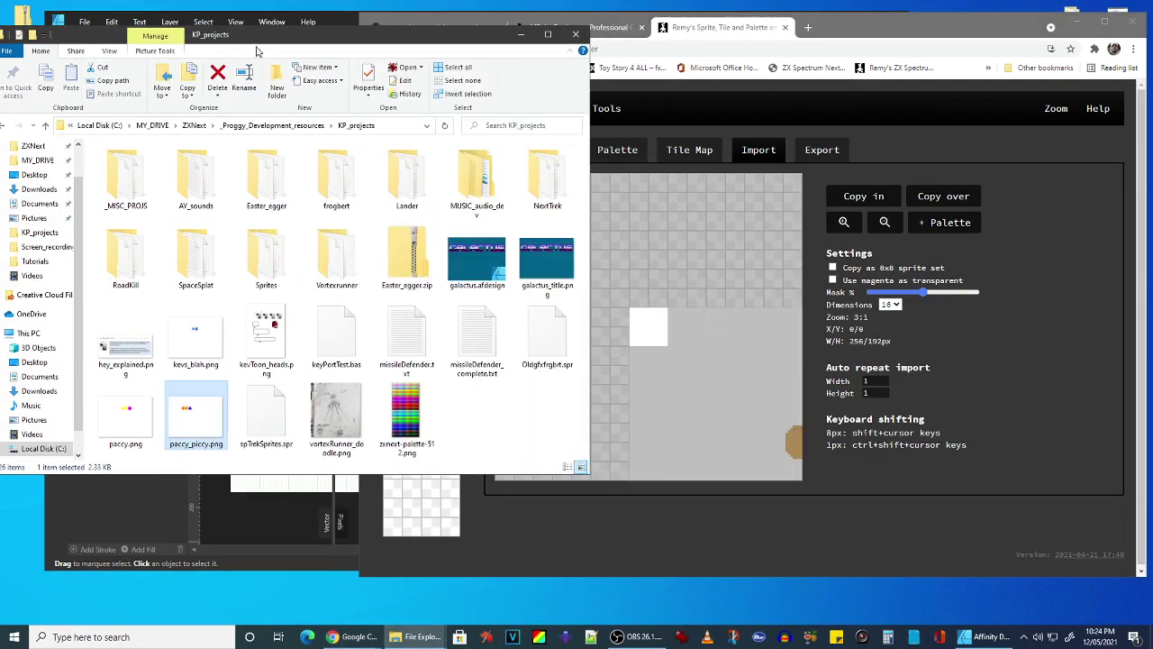
left_click_drag(264, 32, 510, 81)
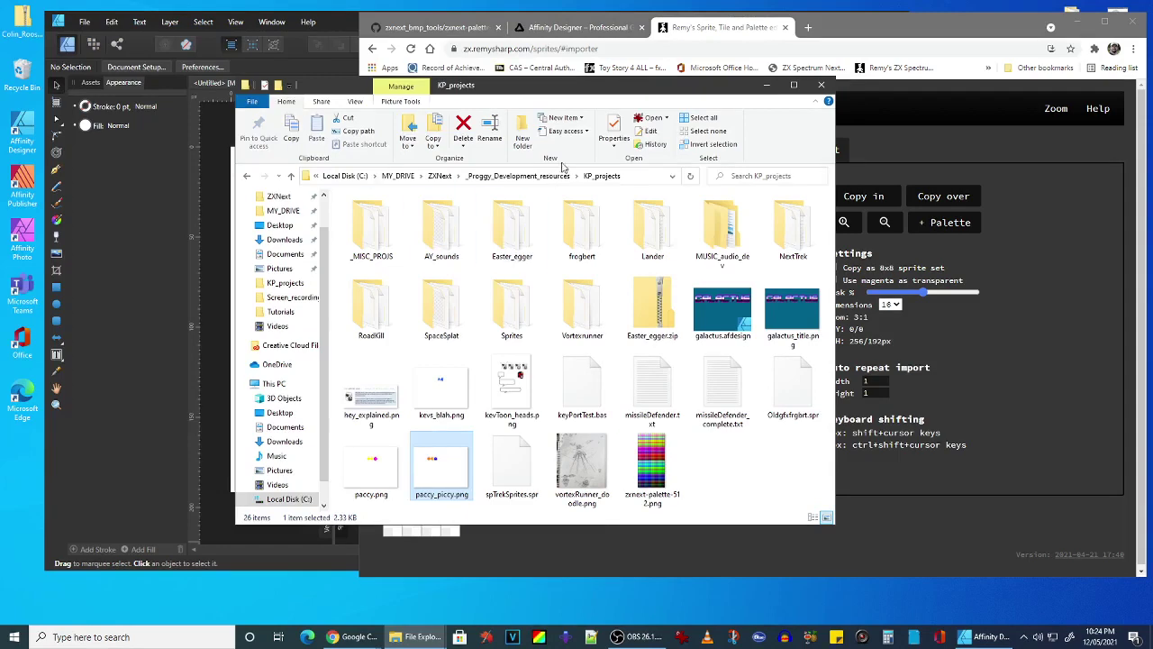
left_click(767, 85)
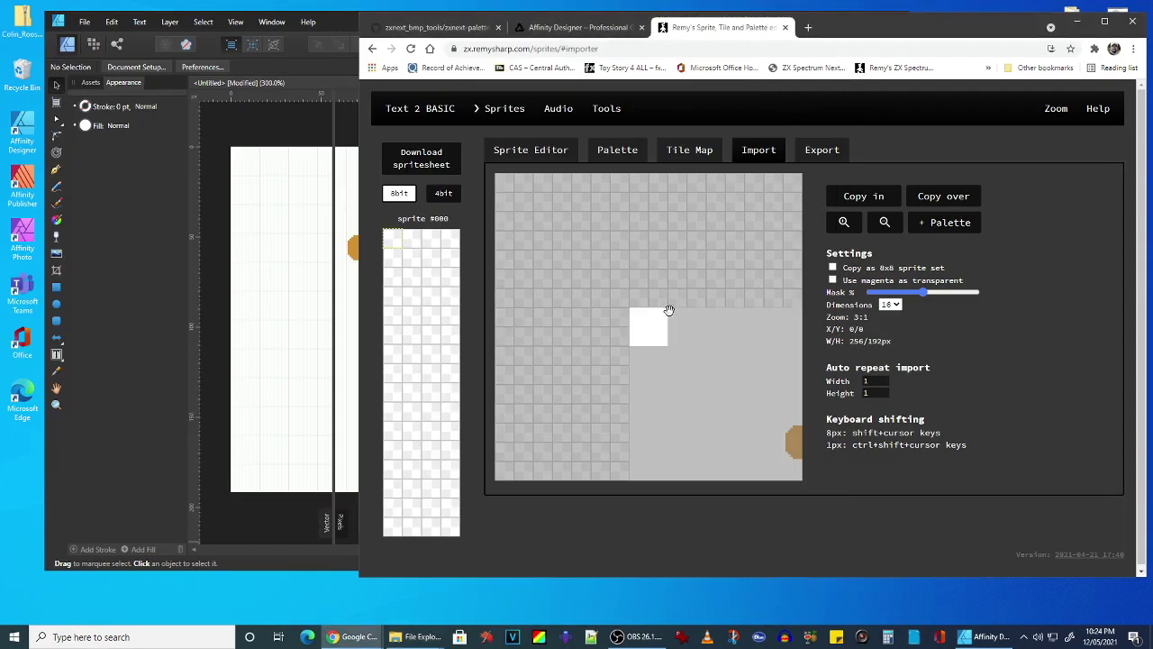
Place the circle in the import frame and set the auto repeat import to width 3 and height 1.
left_click_drag(694, 291, 658, 260)
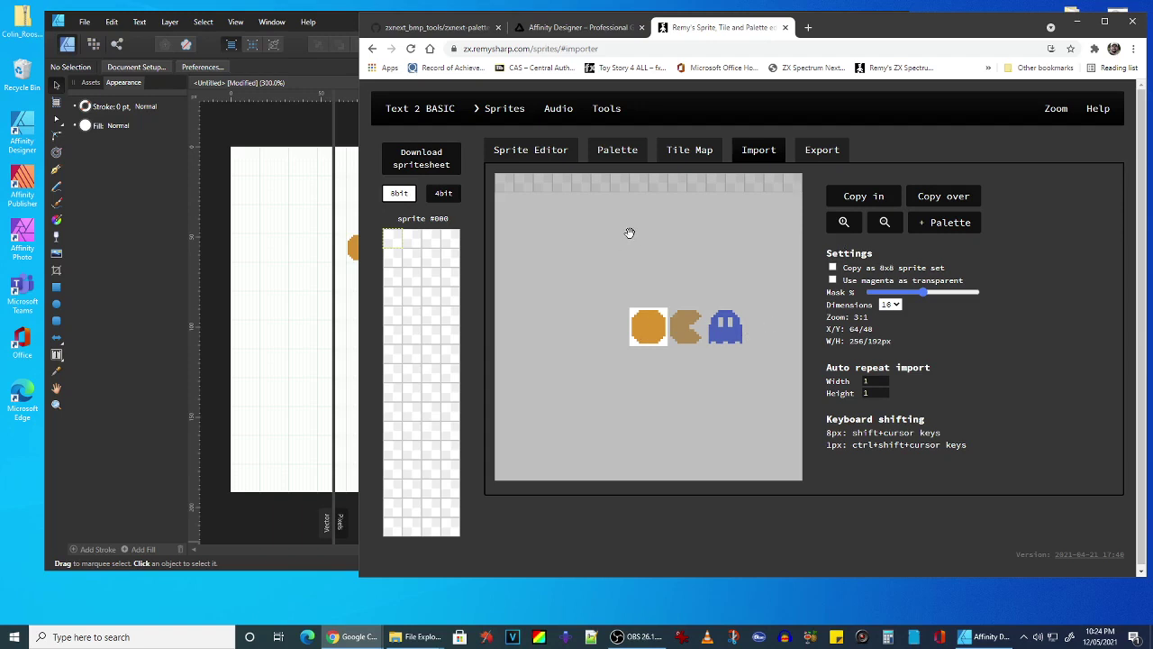
double_click(867, 380)
key("Tab")
left_click(403, 239)
left_click(883, 389)
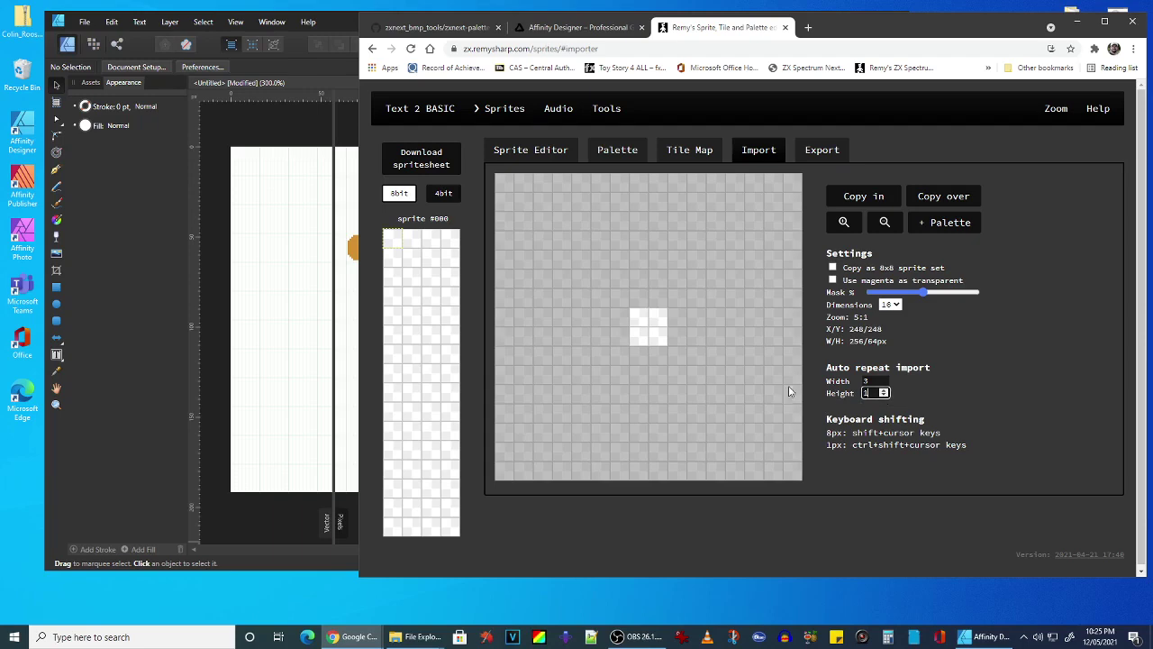
Try to bring the imported image back into the frame by repositioning the import canvas.
left_click(671, 316)
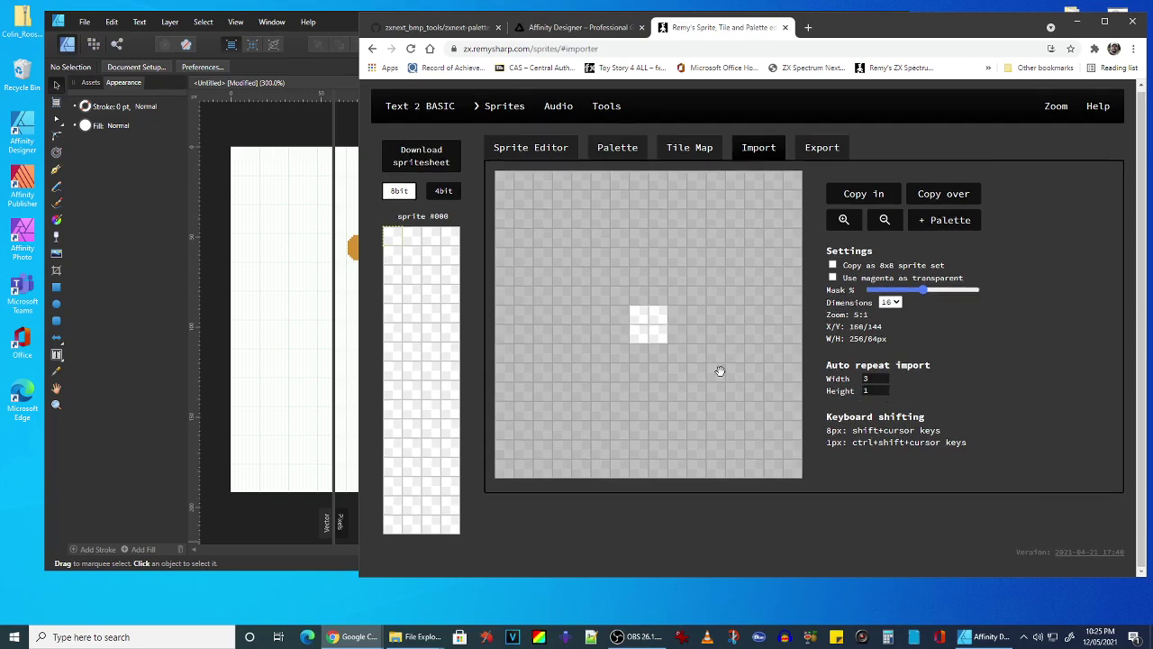
left_click(657, 335)
scroll(657, 335, "down", 1)
left_click(684, 311)
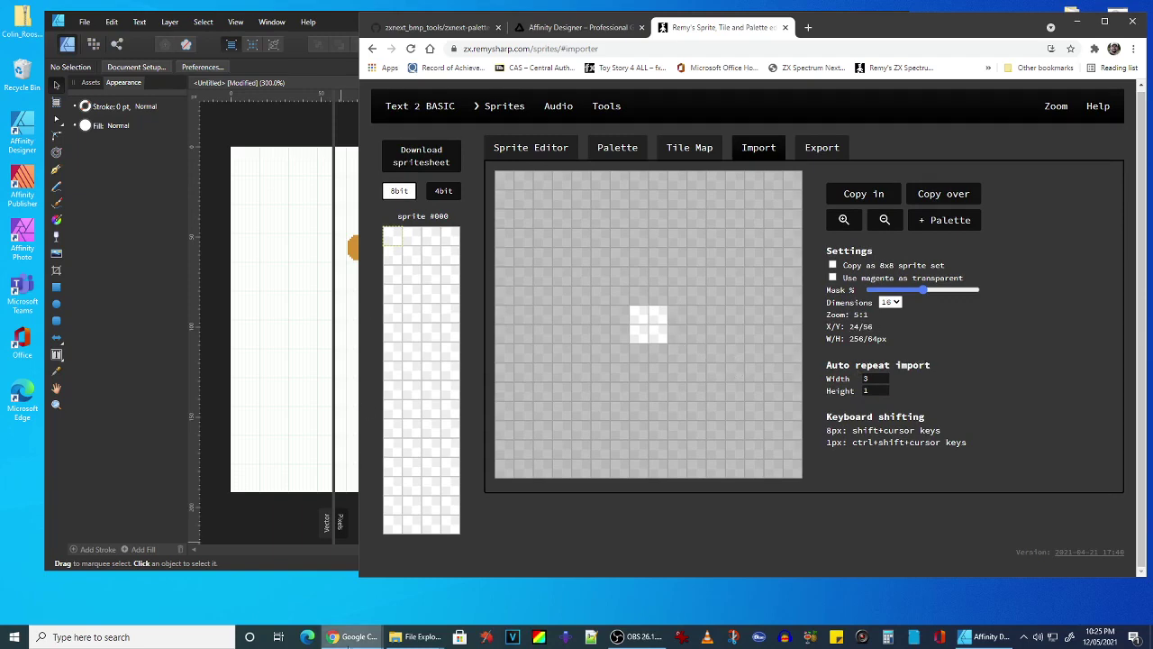
Reload paccy_piccy.png from the KP_projects folder into the sprite importer and minimize the folder window.
mouse_move(417, 637)
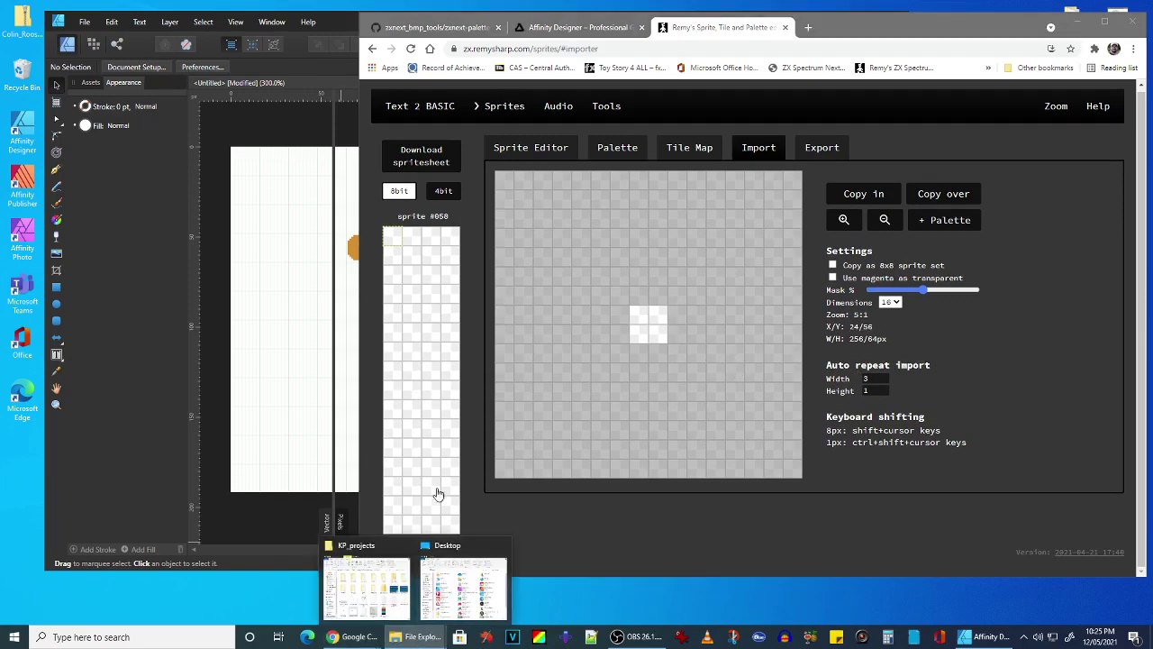
left_click(377, 597)
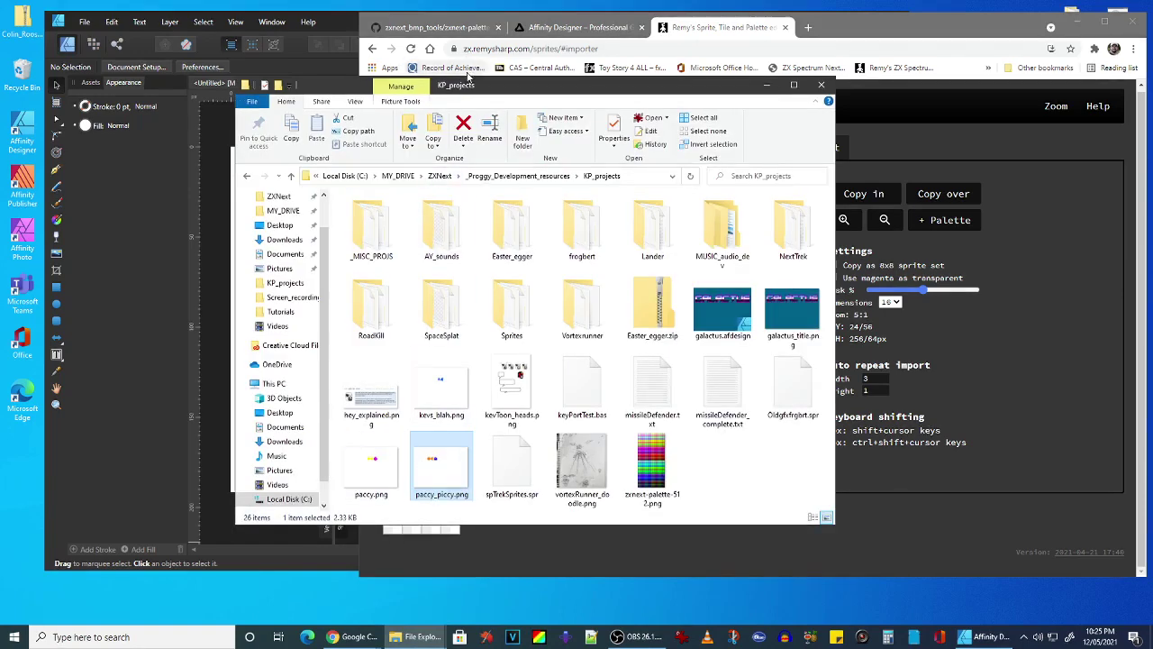
left_click_drag(468, 77, 283, 72)
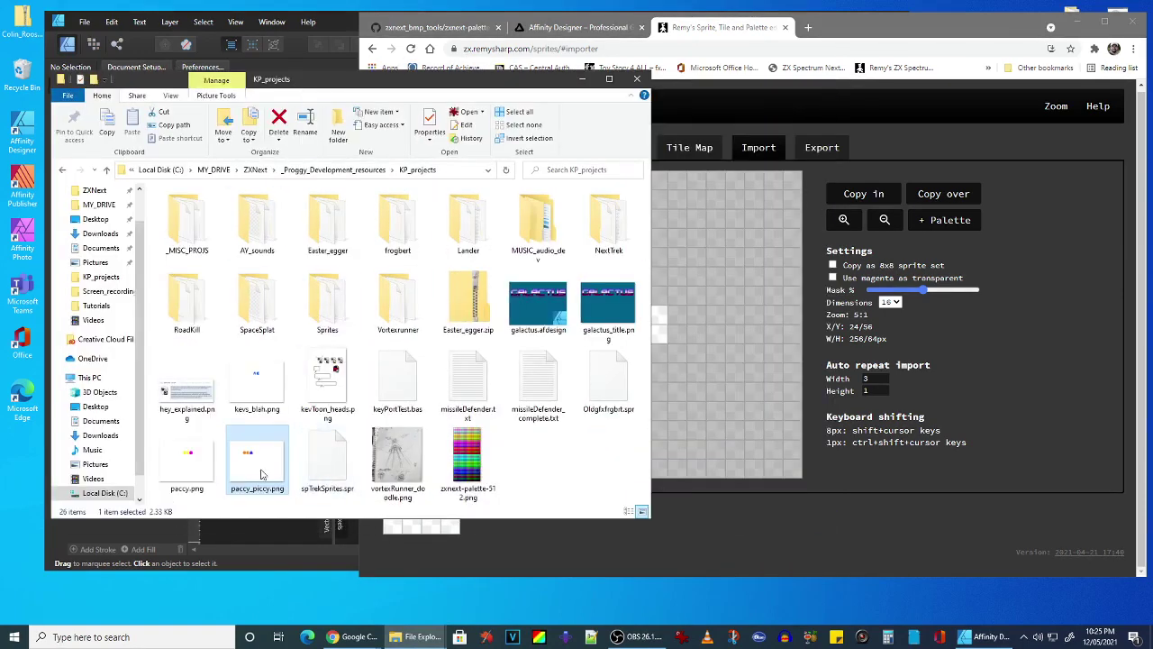
left_click_drag(261, 474, 733, 381)
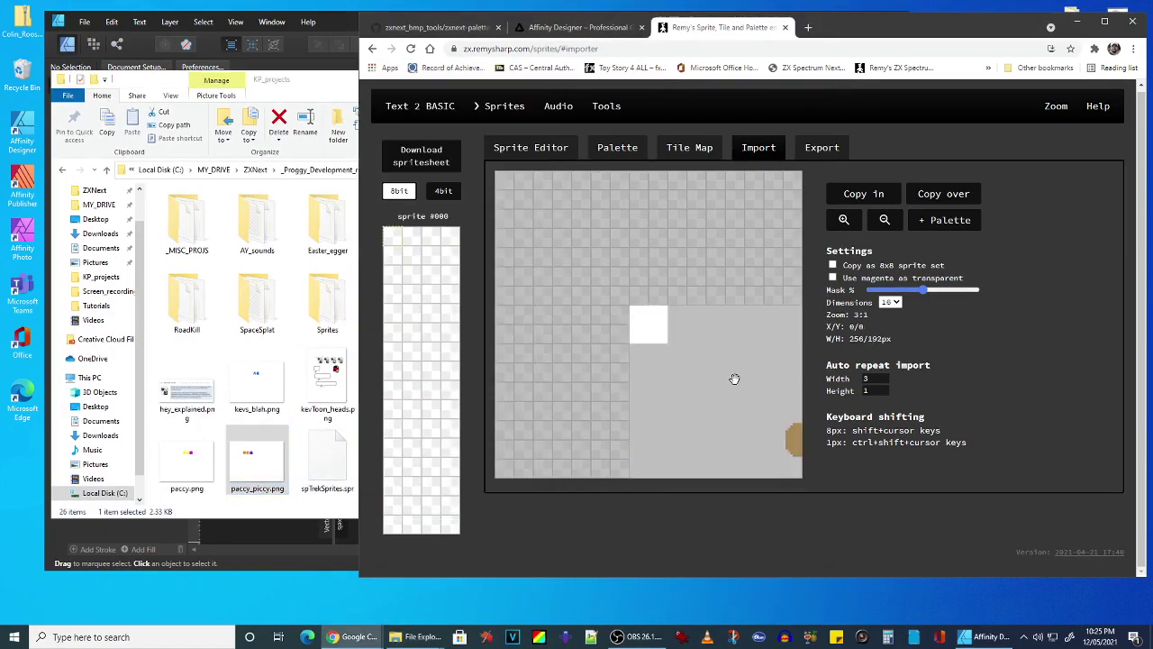
left_click(305, 75)
left_click(573, 75)
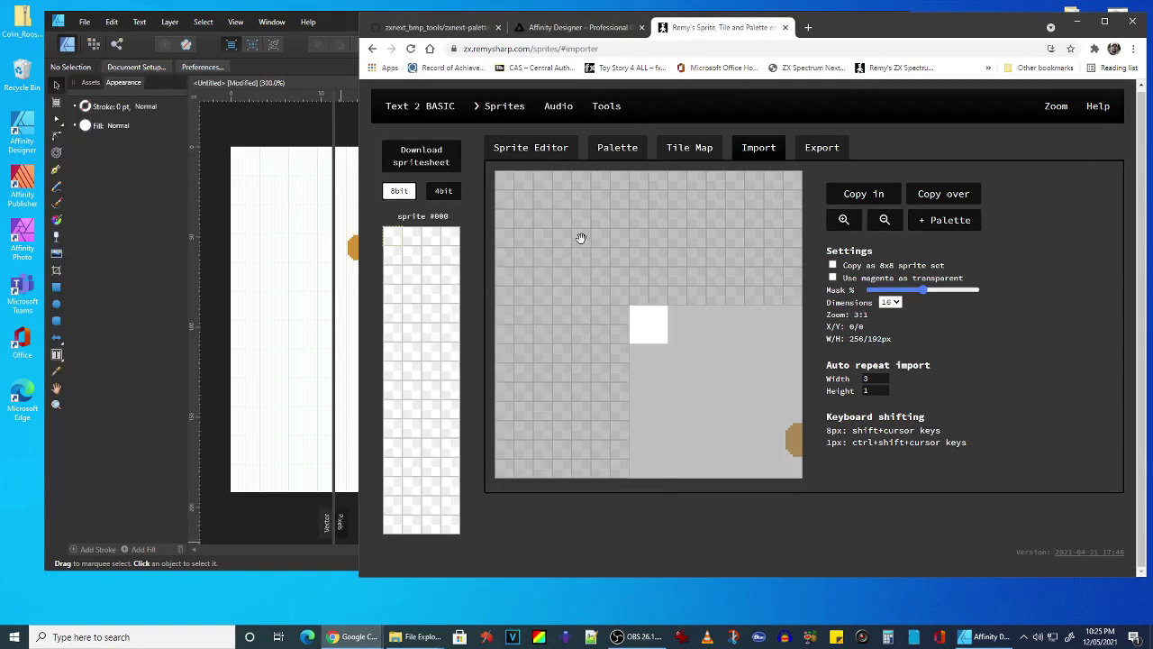
Align the import frame with the circle at X/Y 64/48 and copy the three sprites into the sprite sheet.
left_click_drag(705, 365, 668, 340)
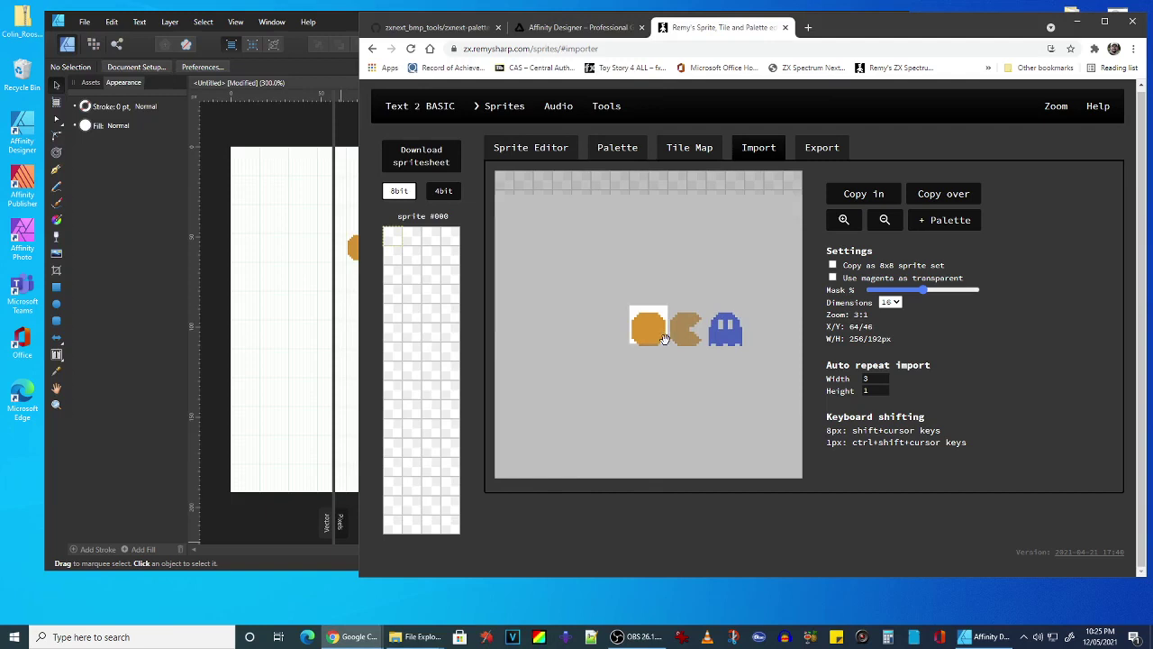
key("ctrl+shift+Up")
key("ctrl+shift+Up")
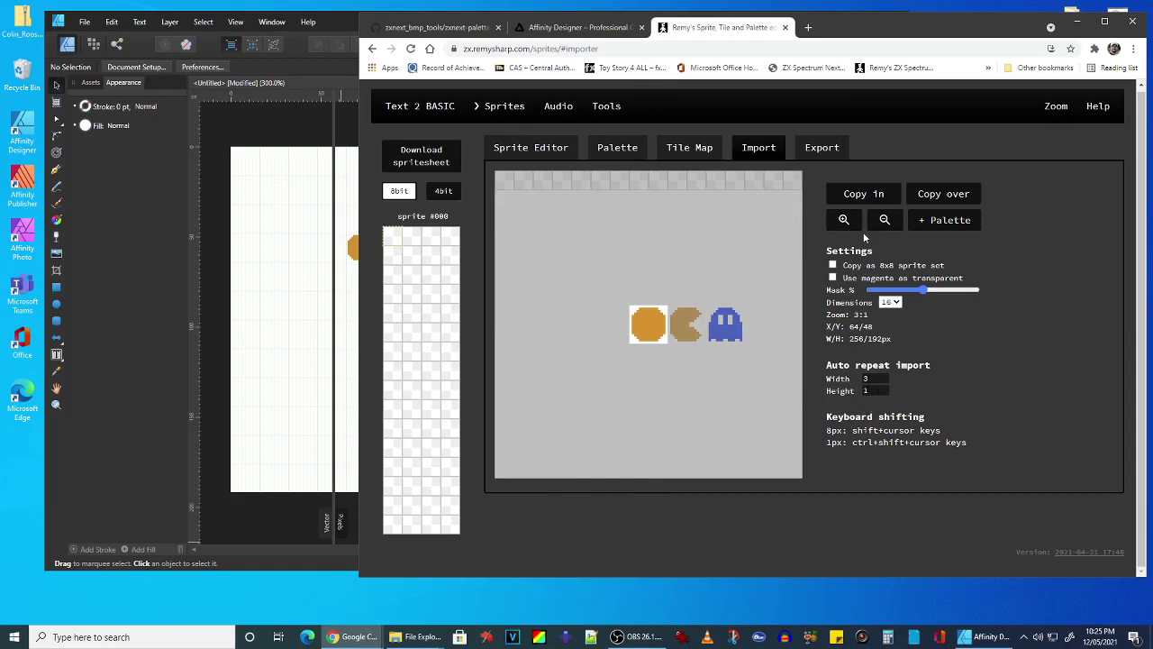
left_click(858, 198)
View the Pac-Man sprite in the Sprite Editor and compare it with the original artwork in Affinity Designer.
left_click(532, 153)
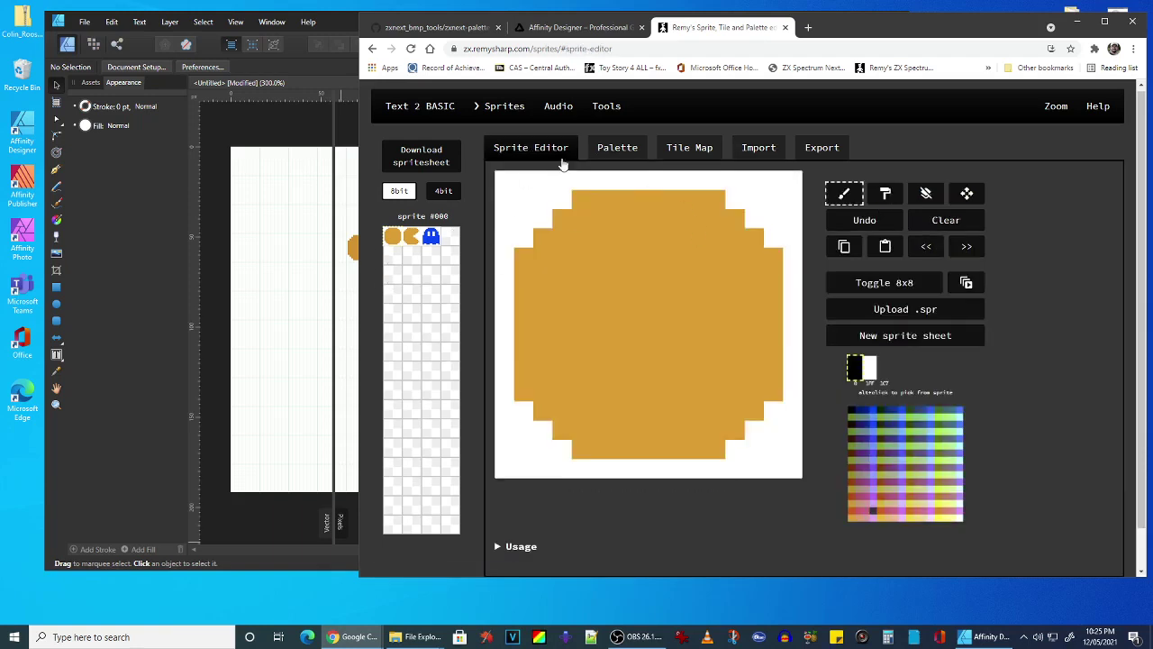
left_click(409, 240)
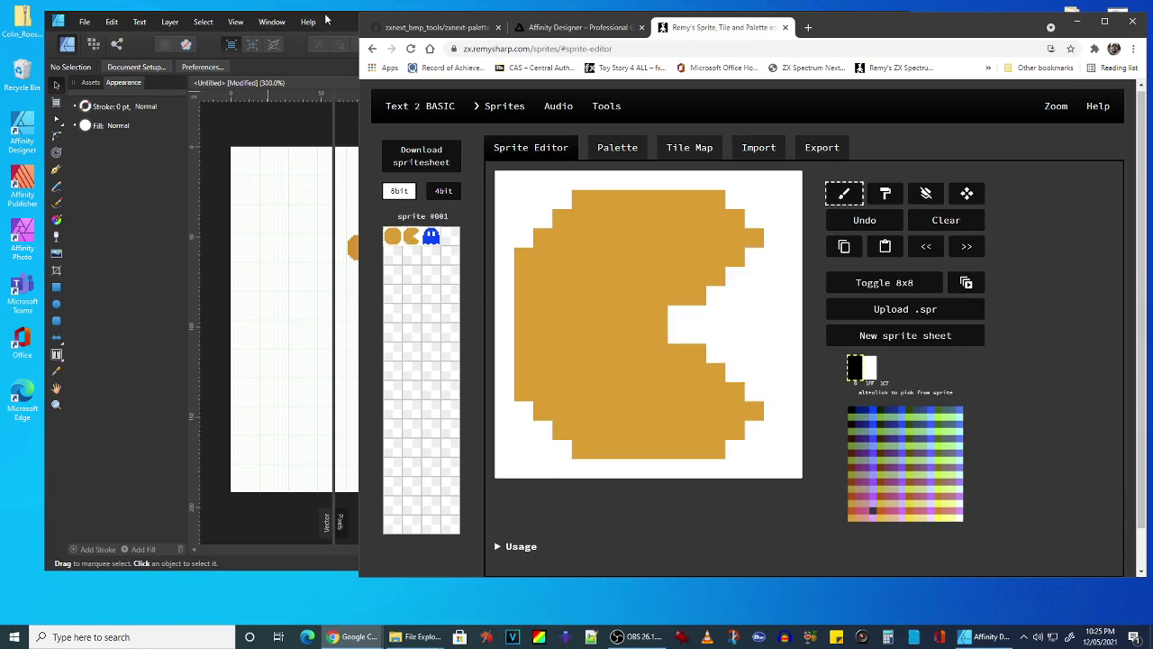
left_click(334, 20)
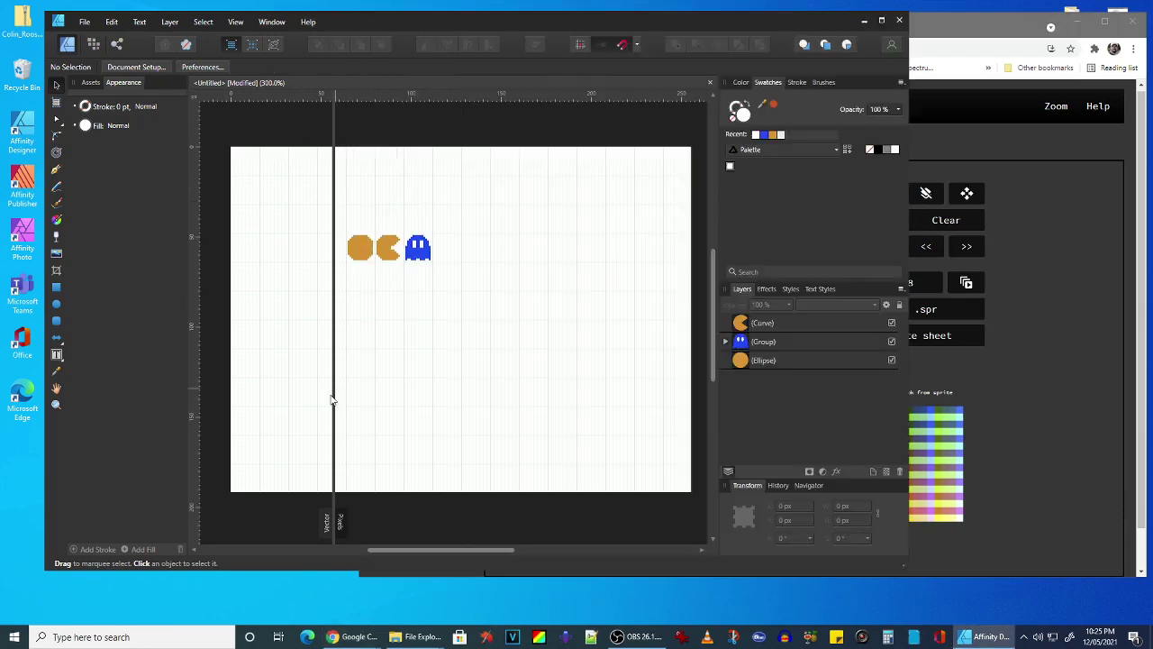
mouse_move(333, 306)
left_mouse_down()
mouse_move(442, 303)
mouse_move(340, 293)
left_mouse_up()
left_click(1003, 34)
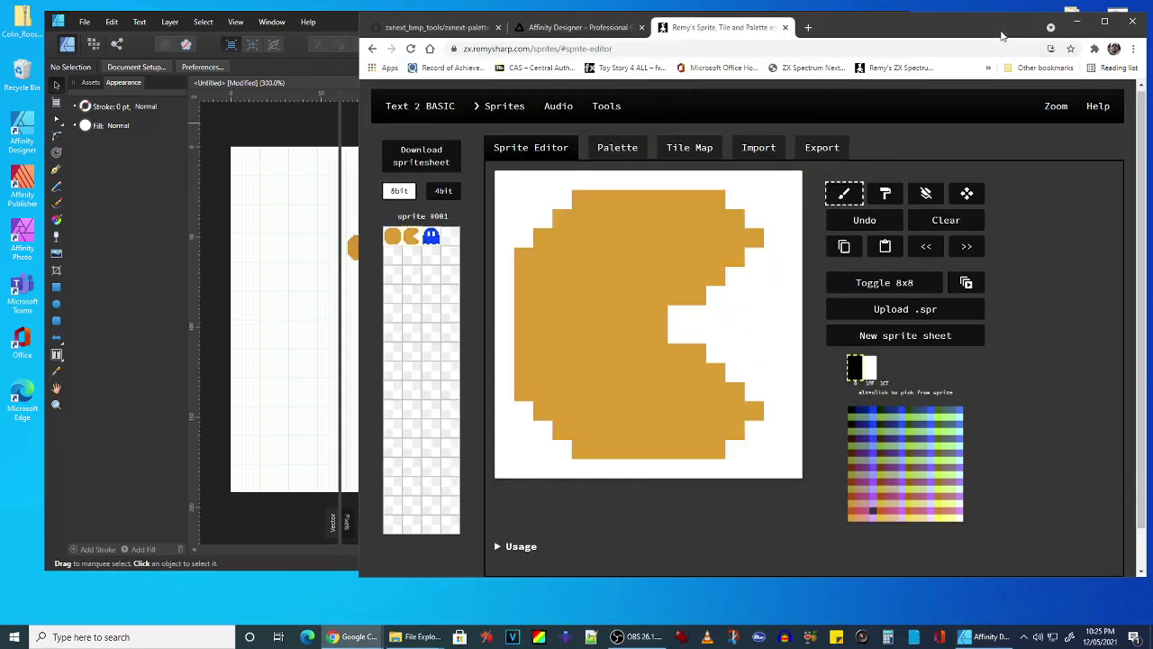
Fill the circle sprite's white background with transparent colour 227 (1C7), and open the Pac-Man sprite for editing.
left_click(392, 237)
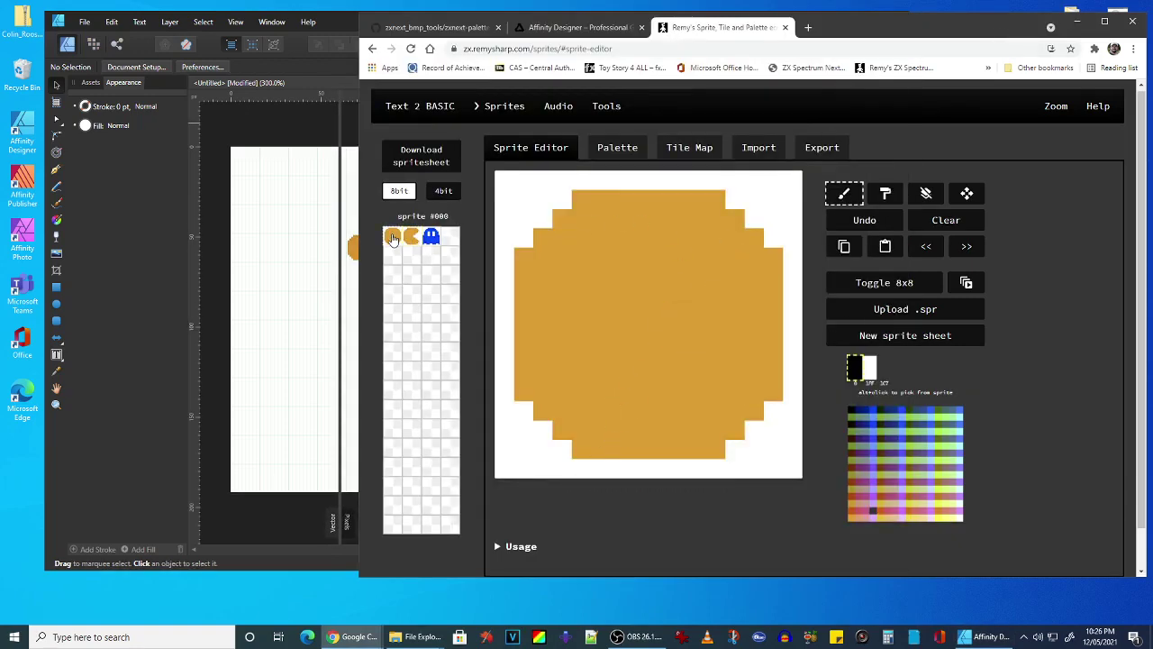
left_click(888, 197)
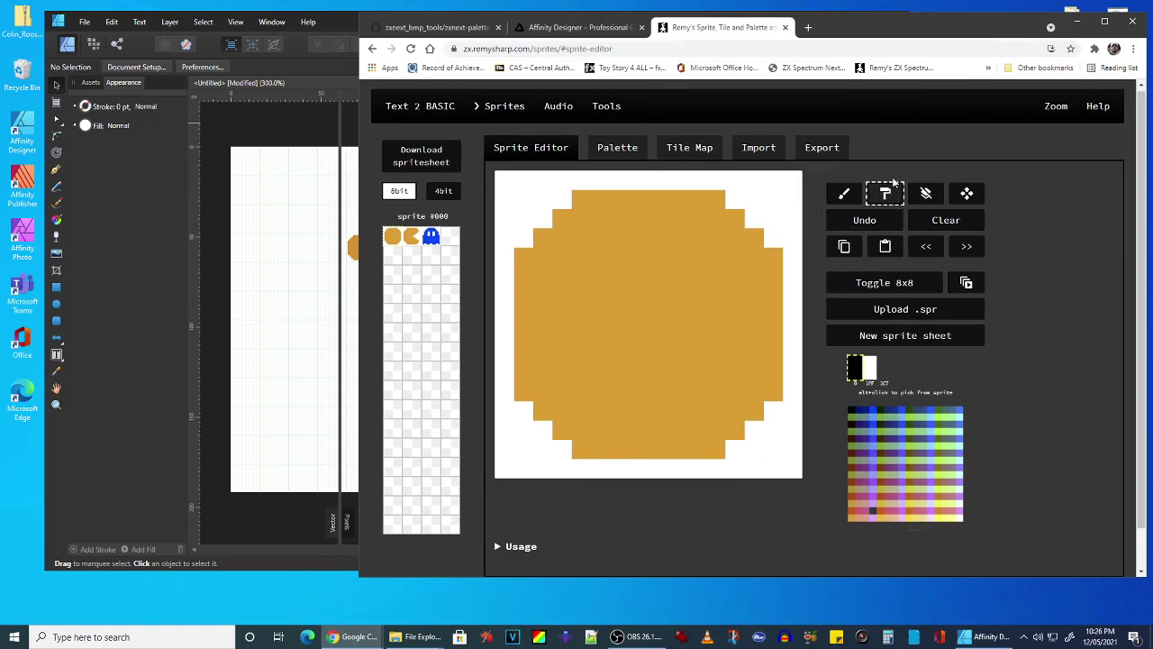
left_click(872, 511)
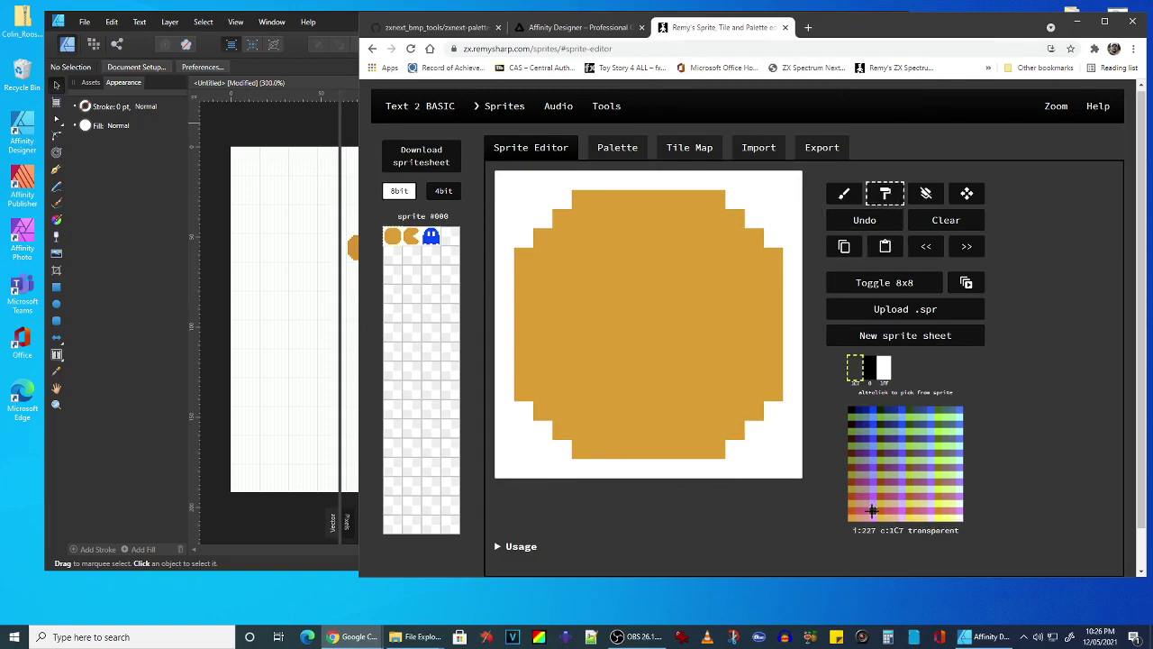
left_click(763, 443)
left_click(407, 237)
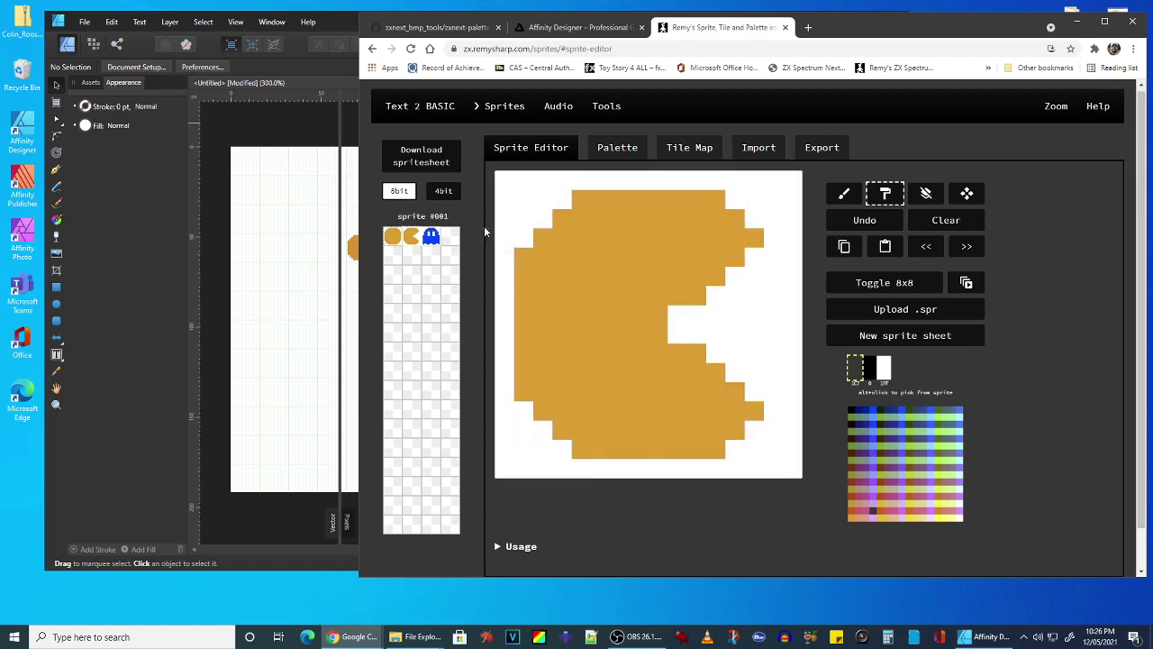
Fill the white backgrounds around the Pac-Man and ghost sprites with the transparent colour, leaving the ghost's eyes white.
left_click(518, 203)
left_click(430, 236)
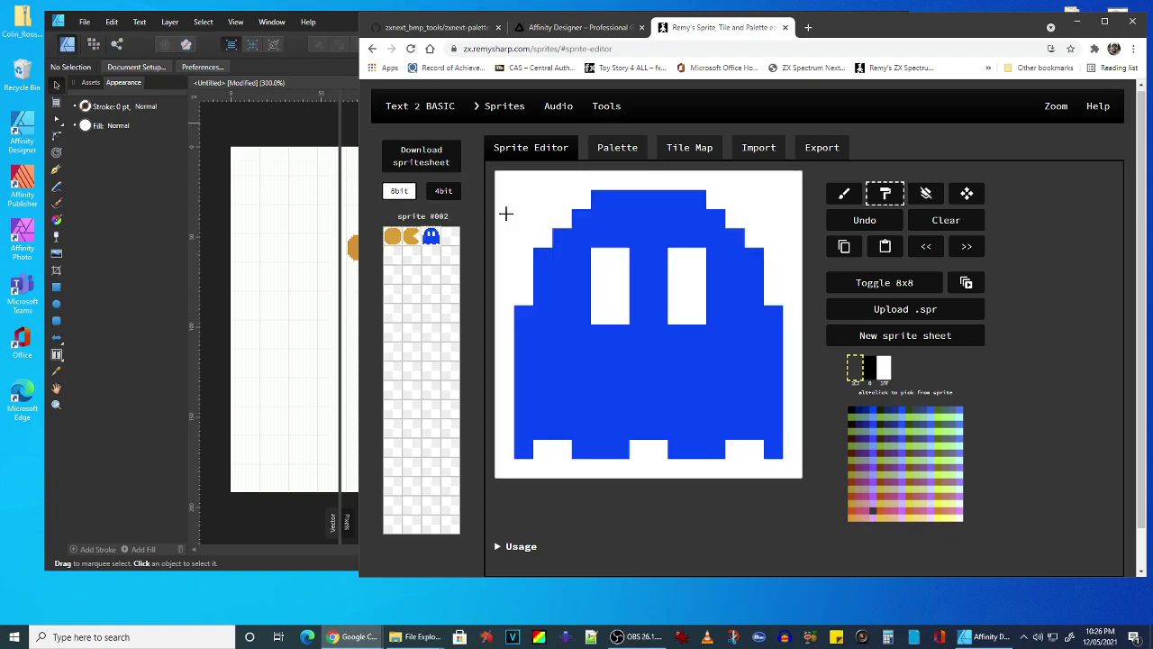
left_click(541, 213)
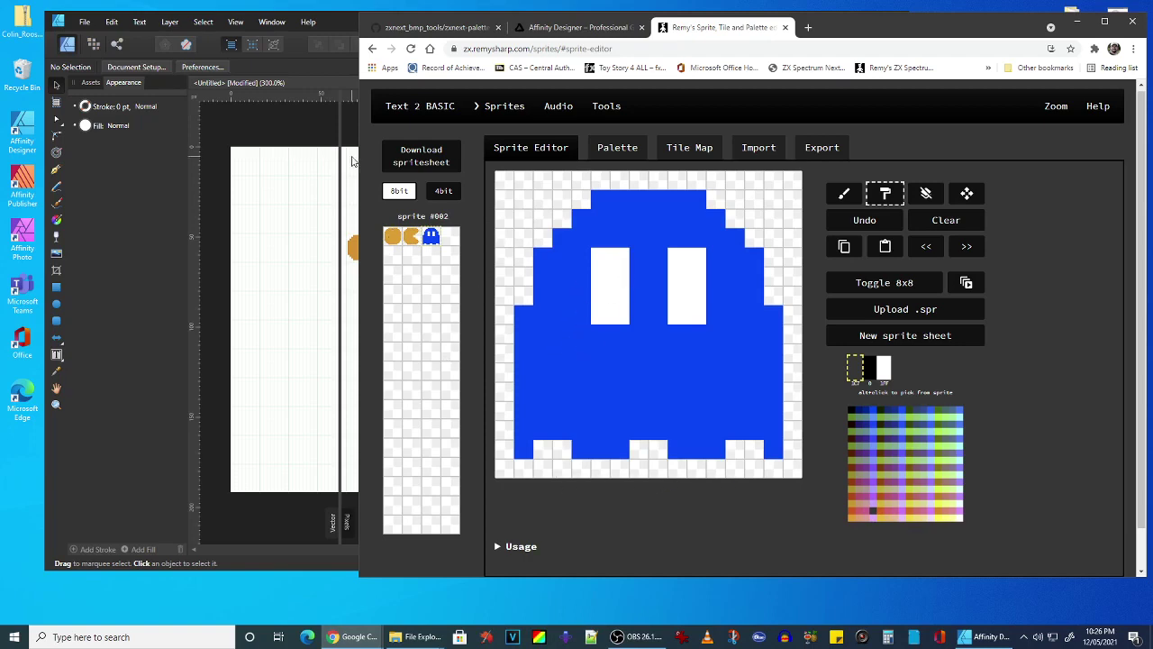
Switch to Affinity Designer and move the Vector/Pixels split-view divider across the Pac-Man shape to compare both renderings.
left_click(340, 24)
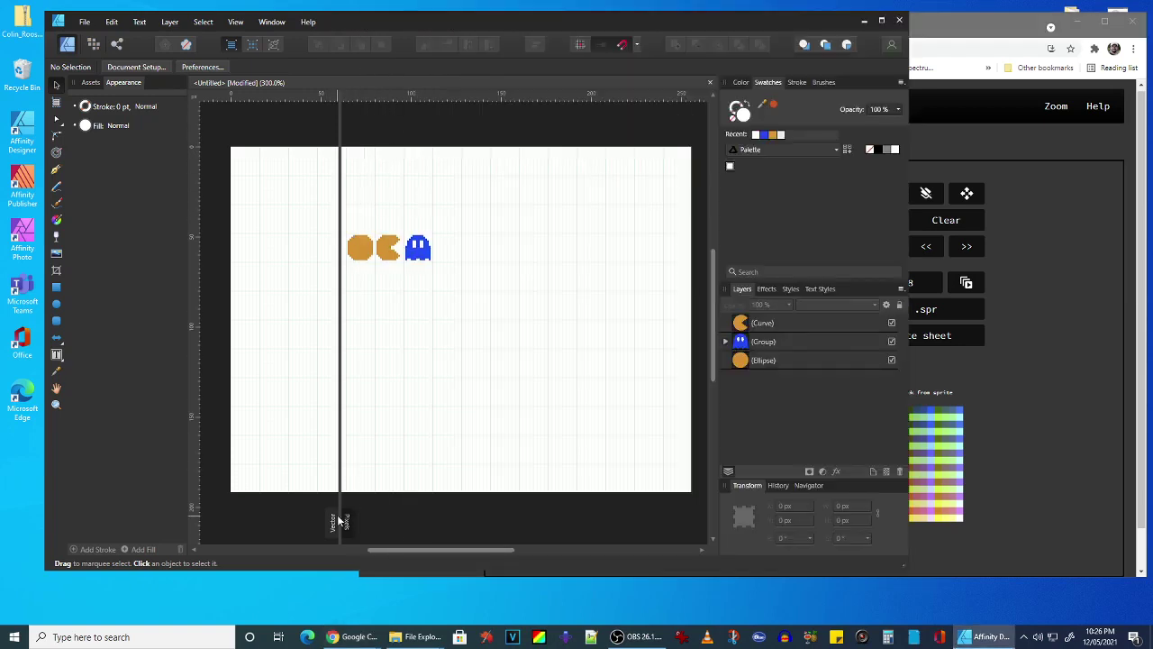
left_click_drag(340, 515, 375, 531)
left_click_drag(433, 544, 386, 539)
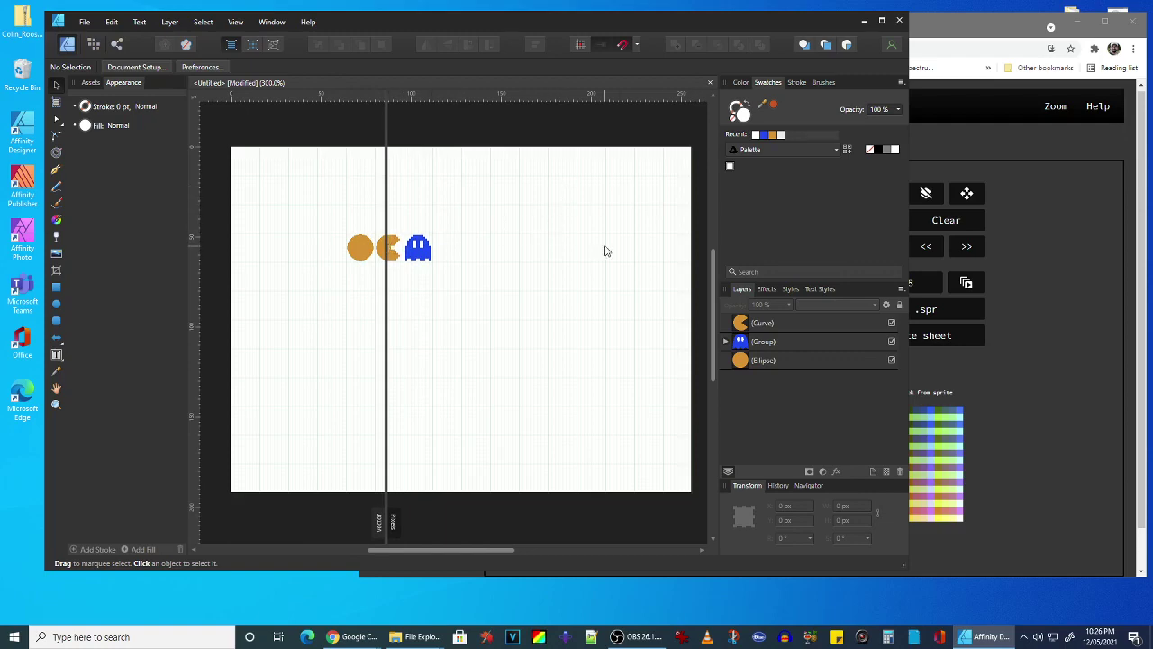
Return to the Sprite Editor in the browser and review the circle, Pac-Man and ghost sprites one by one.
left_click(953, 31)
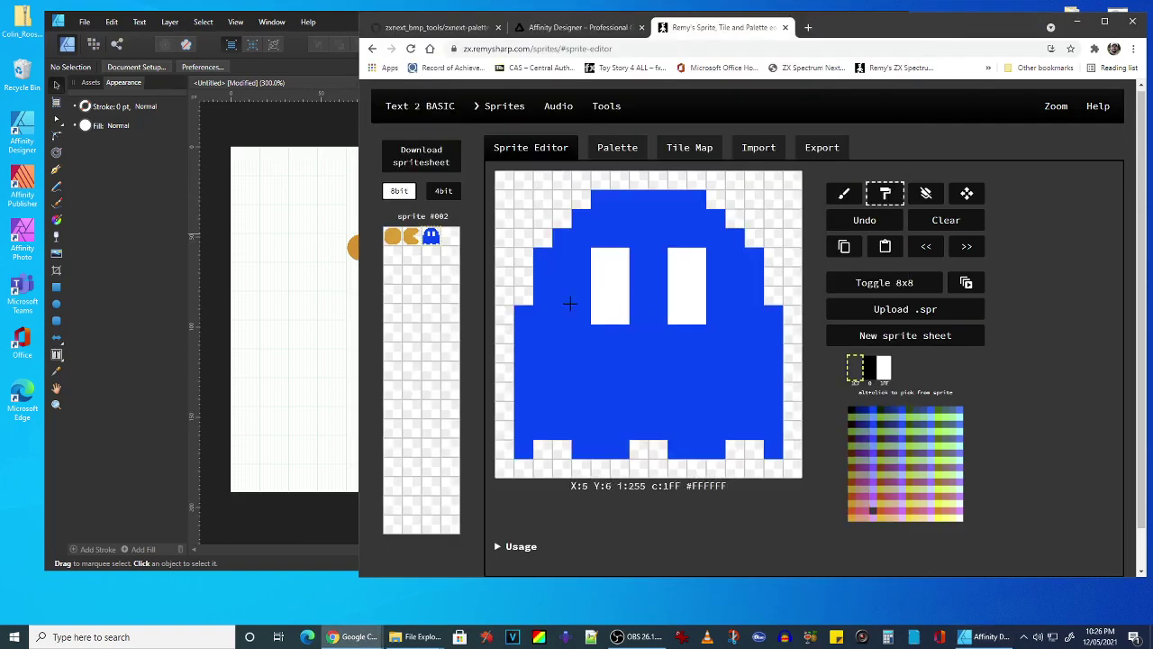
left_click(412, 242)
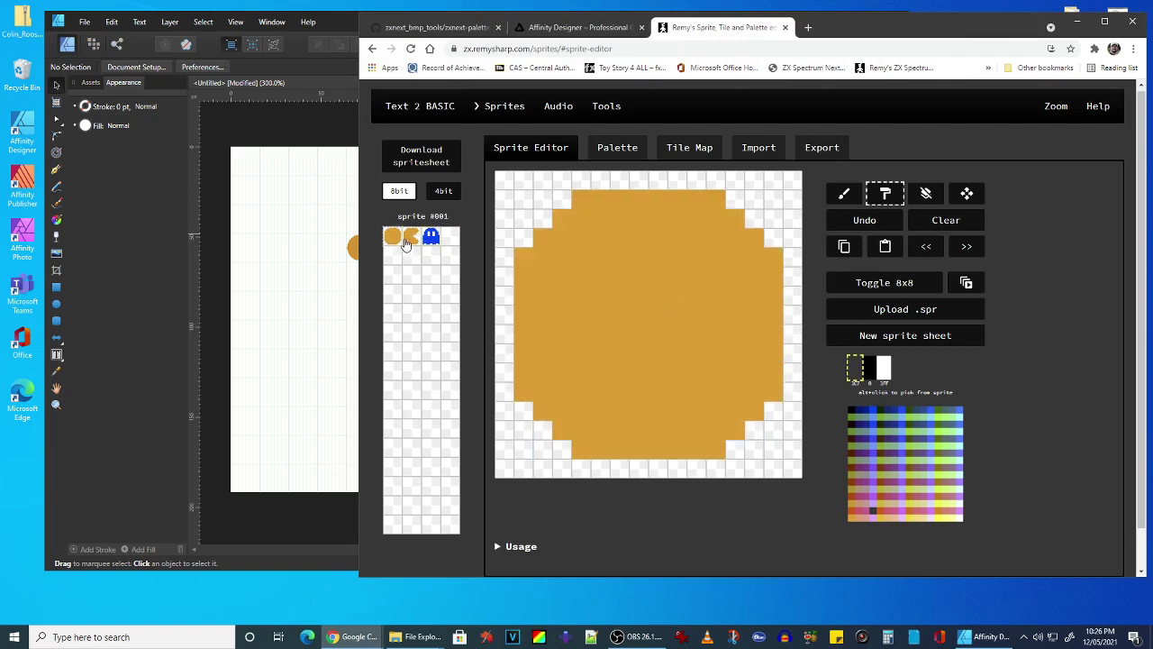
left_click(429, 238)
left_click(397, 241)
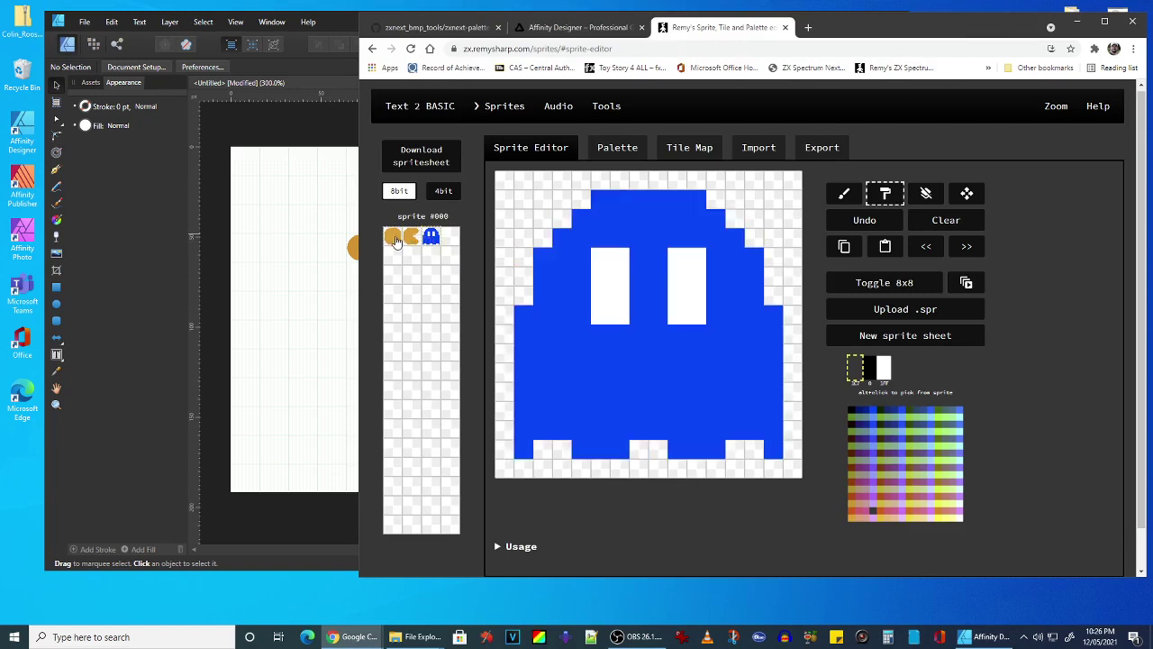
left_click(411, 239)
left_click(430, 242)
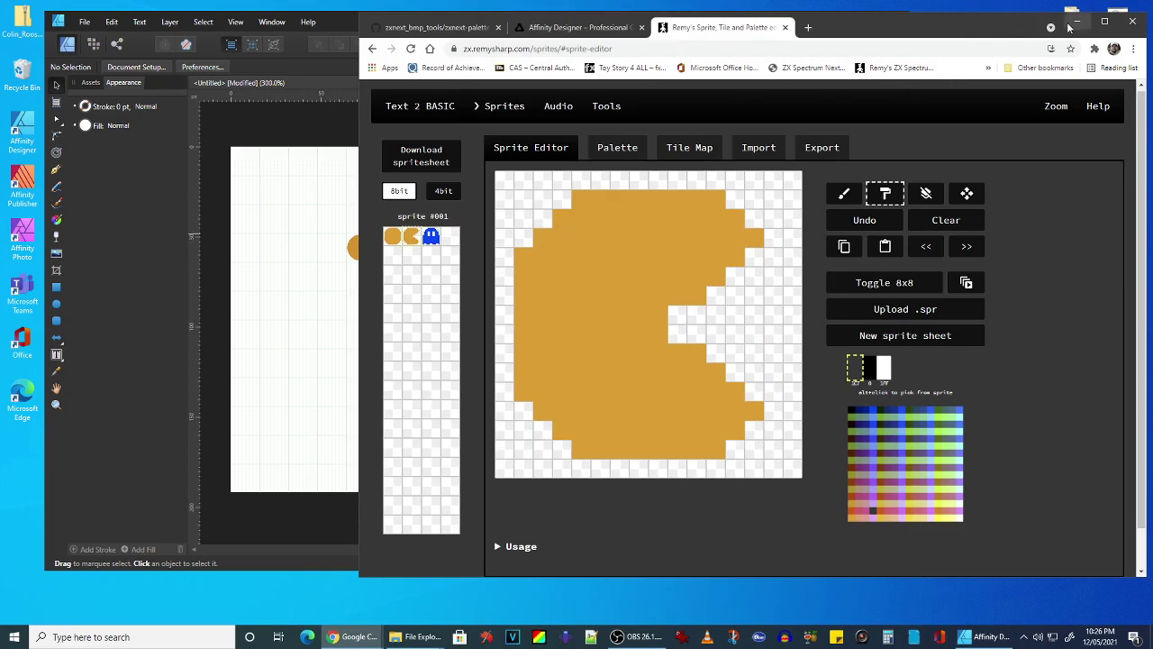
Switch to Affinity Designer and open the Create Palette From Image dialog for the swatches.
left_click(336, 24)
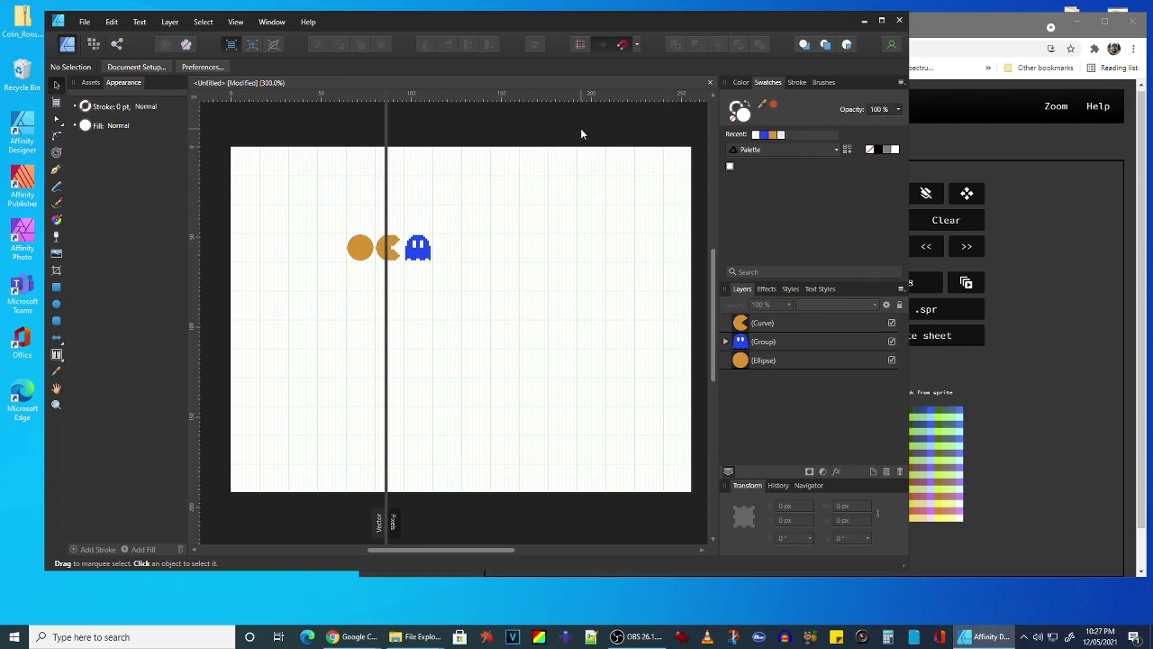
left_click(901, 83)
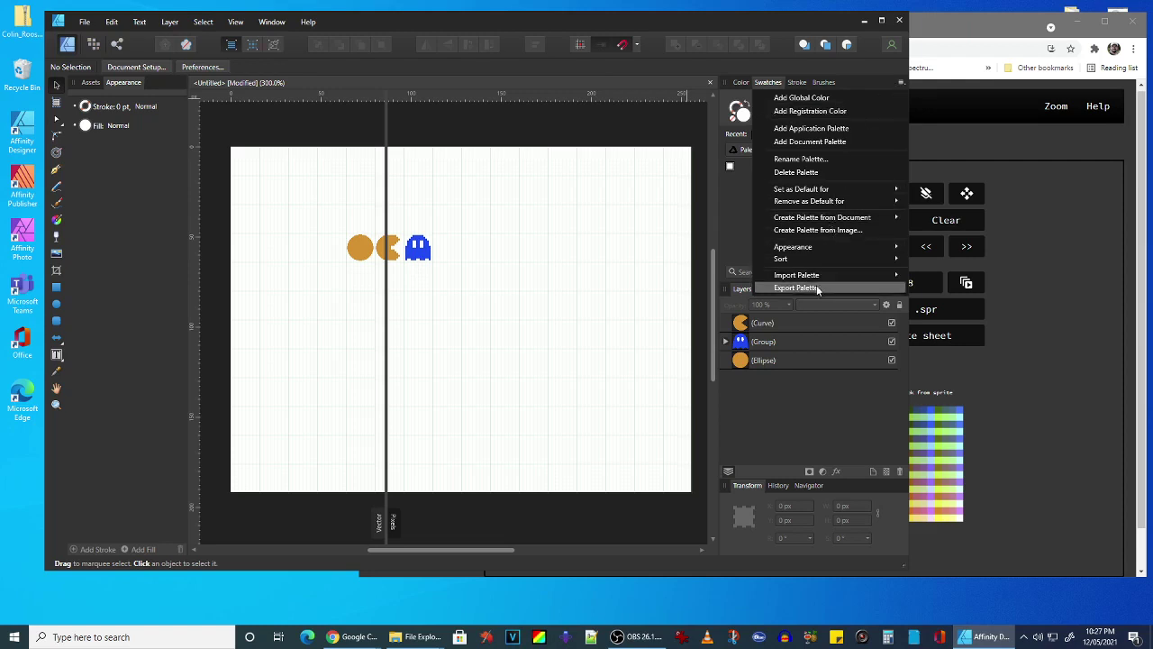
mouse_move(829, 274)
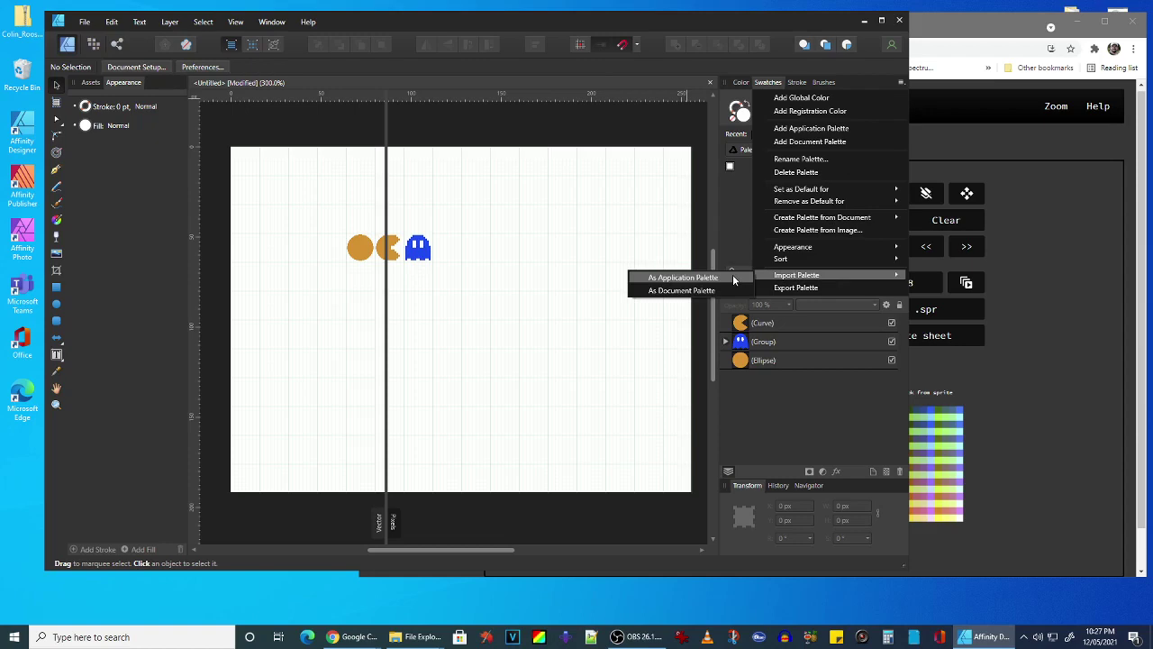
left_click(837, 232)
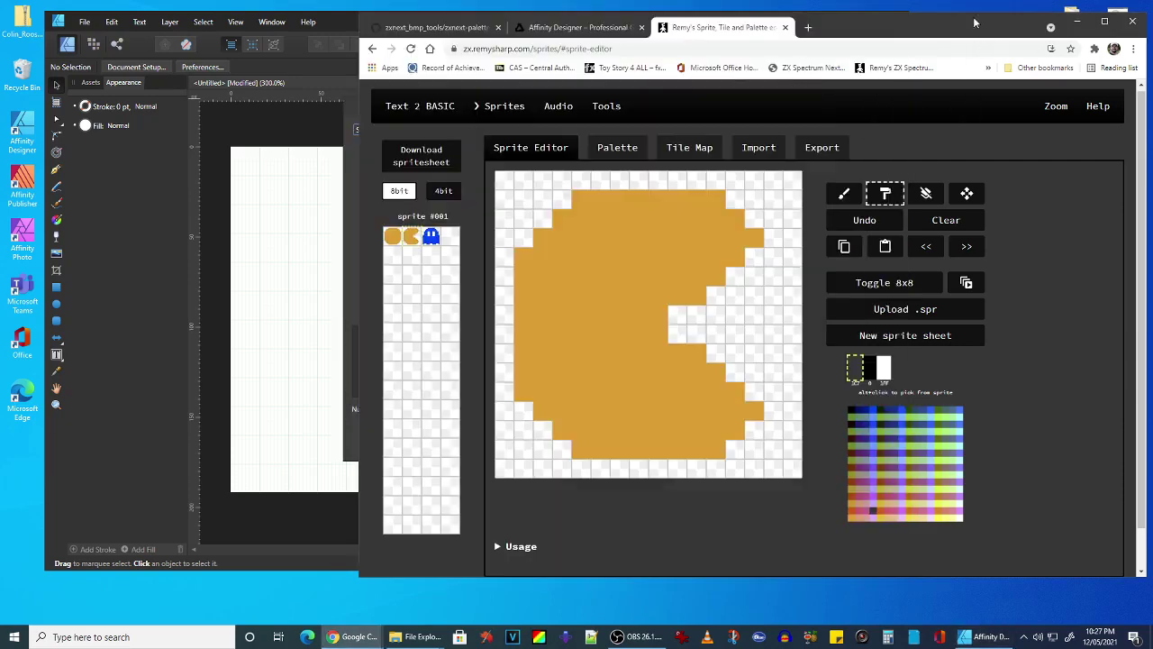
Switch to the zxnext_bmp_tools GitHub repository in the browser and open zxnext-palette-512.png from its palettes folder.
left_click(977, 22)
left_click(437, 27)
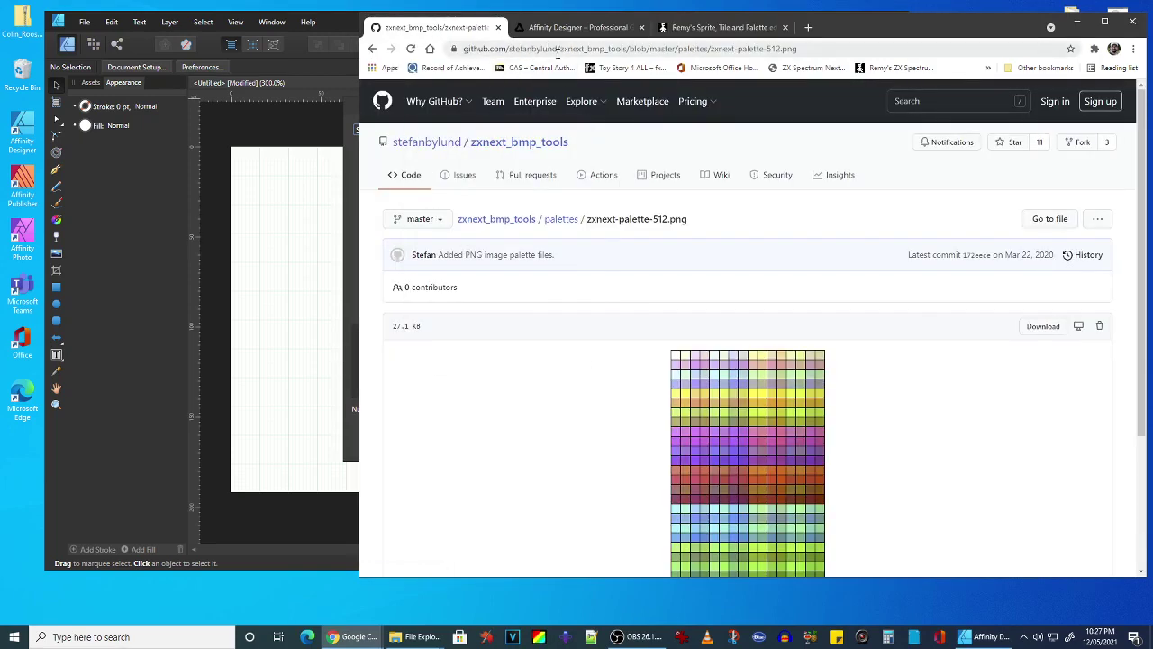
left_click(484, 223)
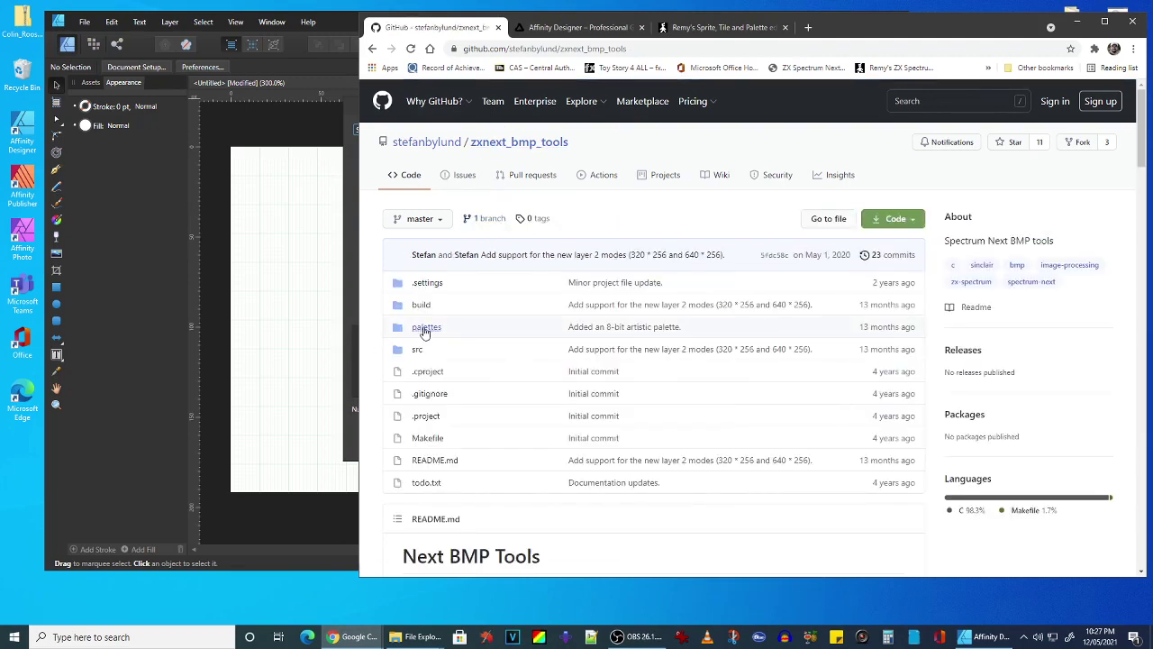
left_click(425, 330)
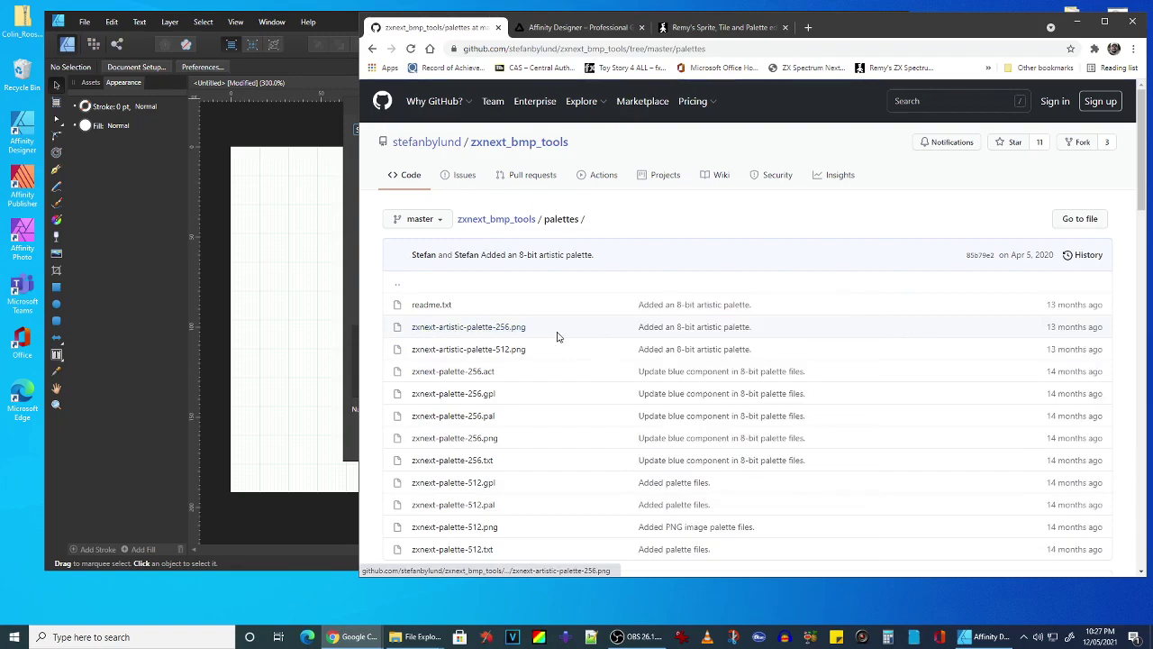
scroll(461, 394, "down", 2)
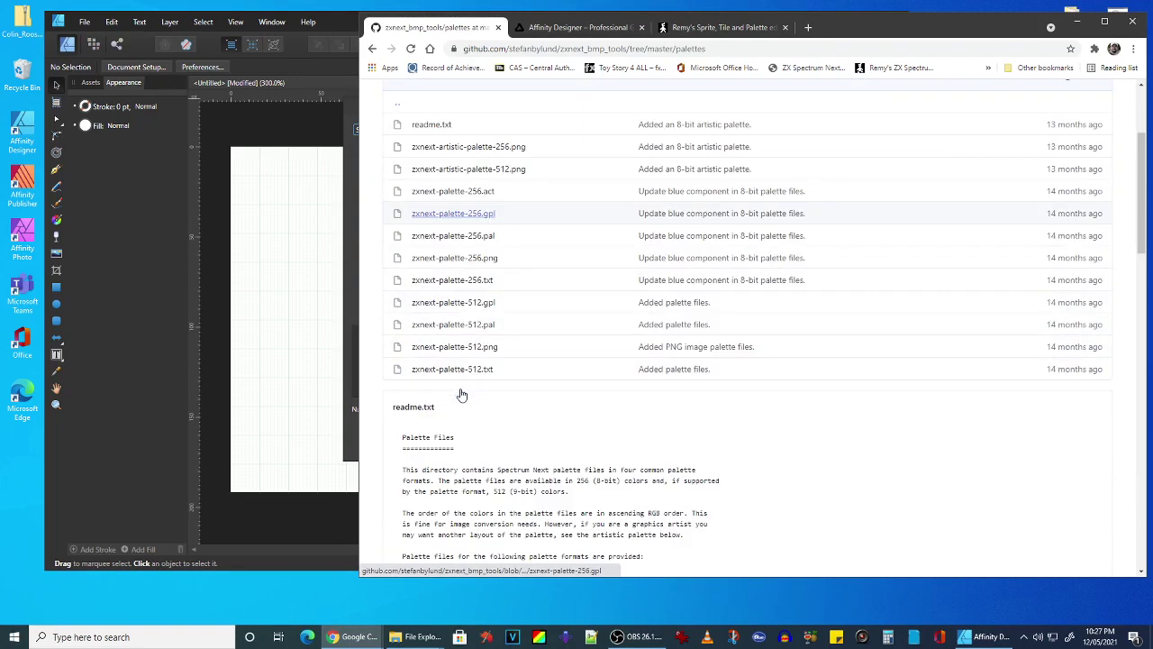
left_click(469, 350)
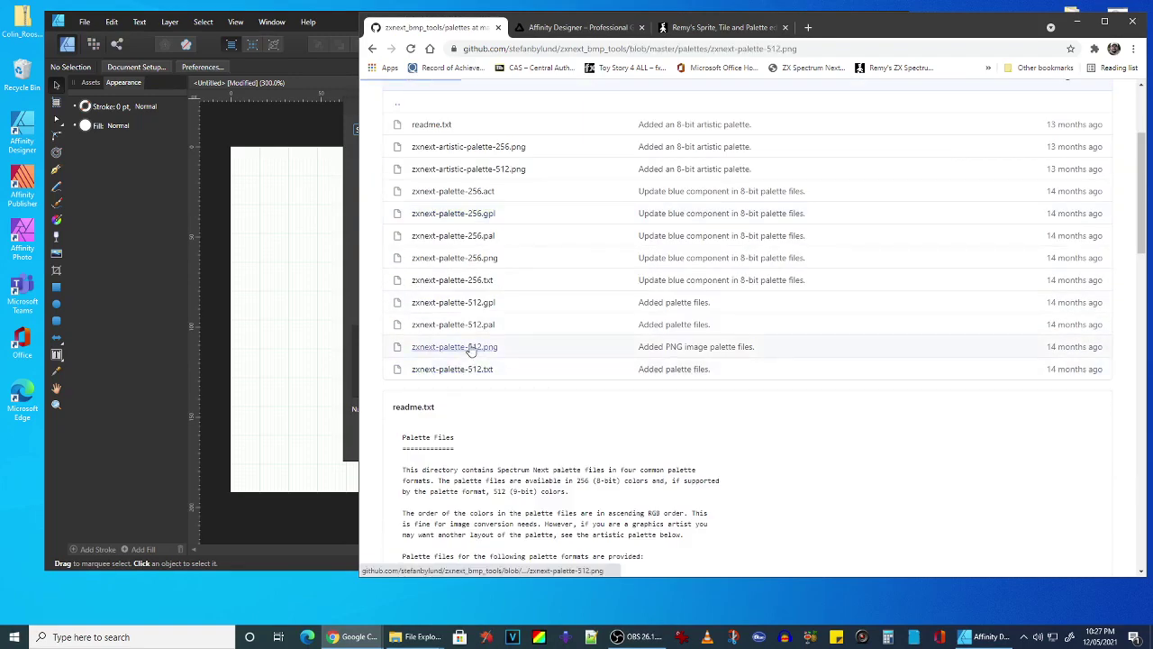
Examine the colour grid and the download option on the zxnext-palette-512.png page.
scroll(631, 383, "down", 2)
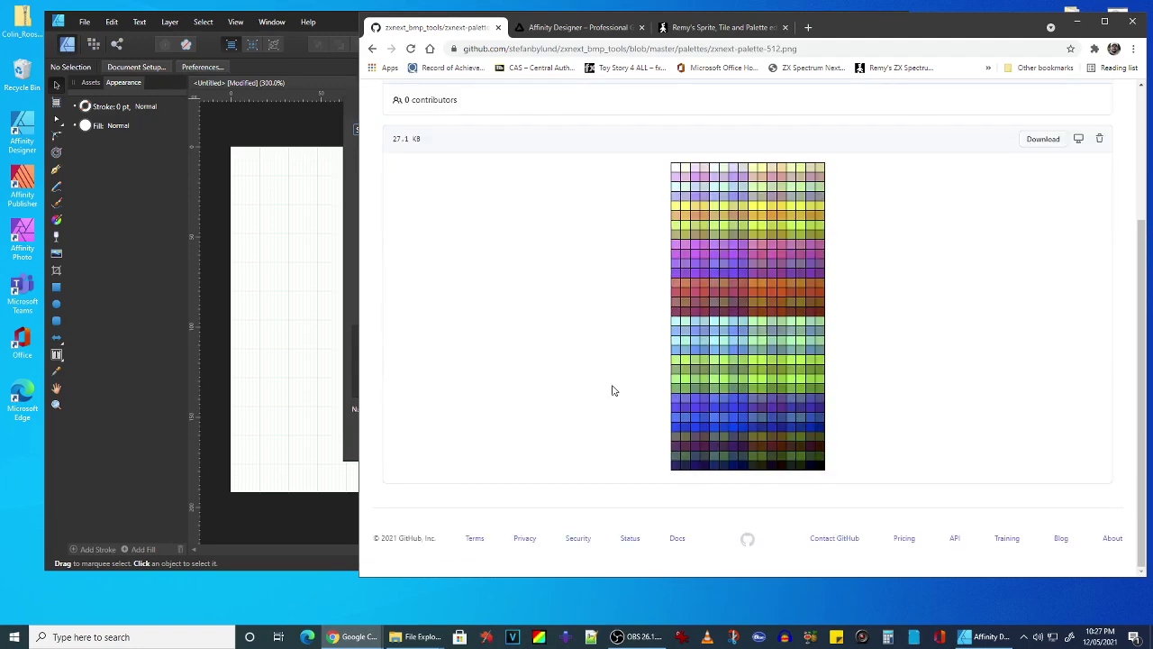
scroll(612, 390, "up", 2)
scroll(611, 390, "down", 2)
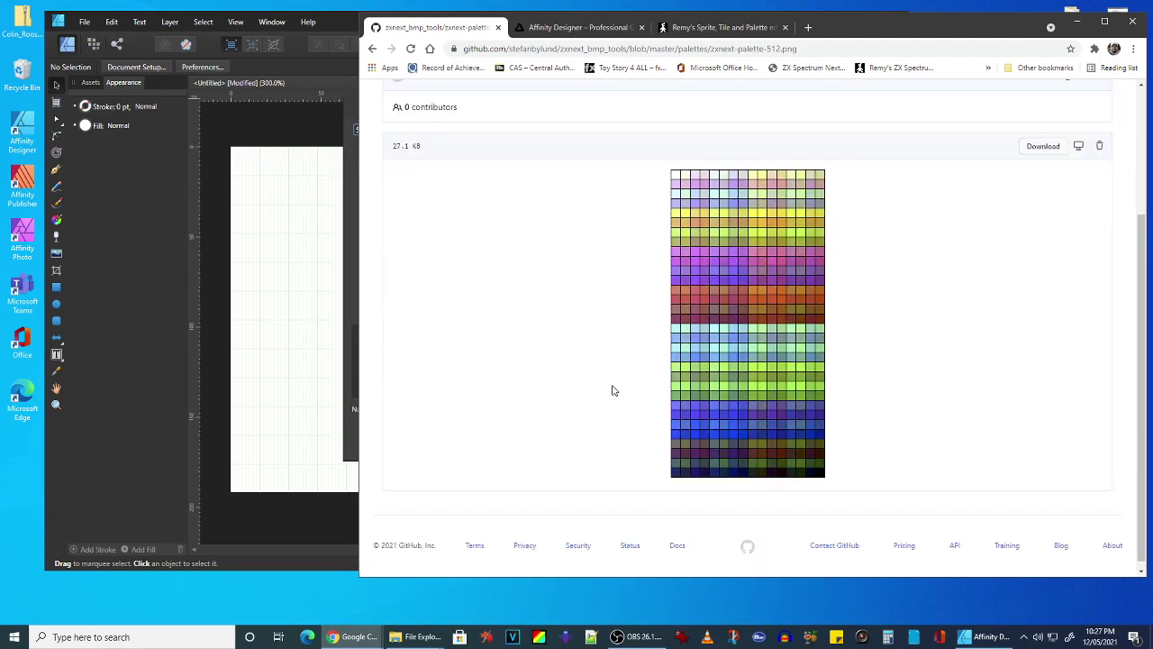
scroll(611, 390, "up", 1)
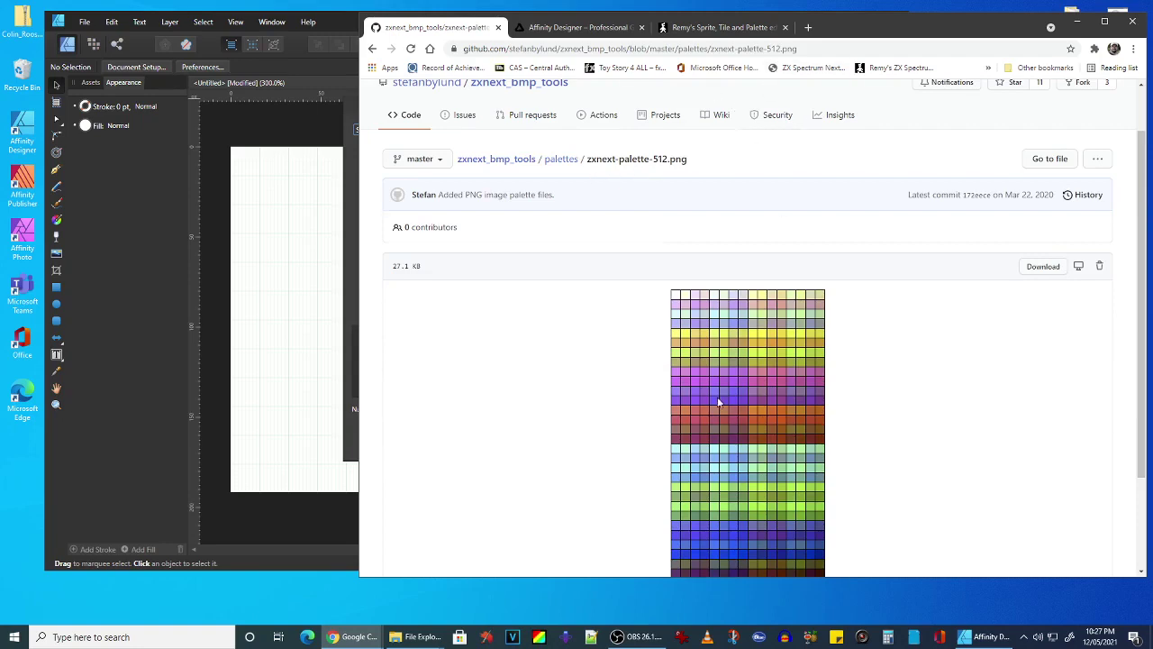
scroll(721, 402, "down", 1)
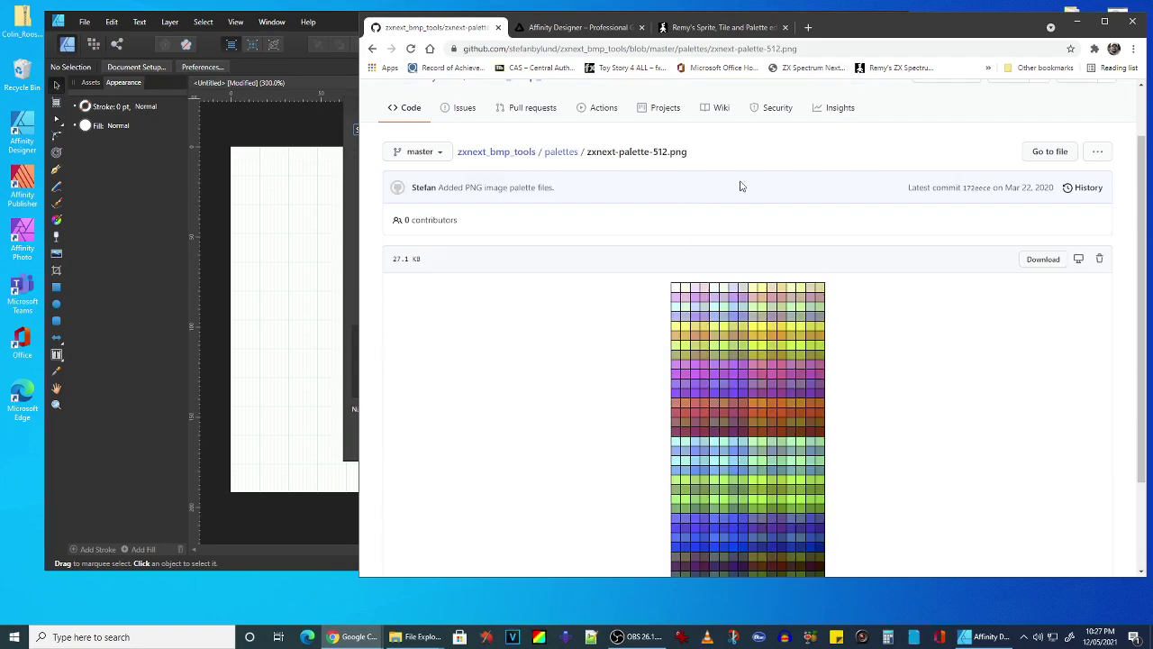
scroll(761, 203, "up", 1)
scroll(654, 381, "down", 1)
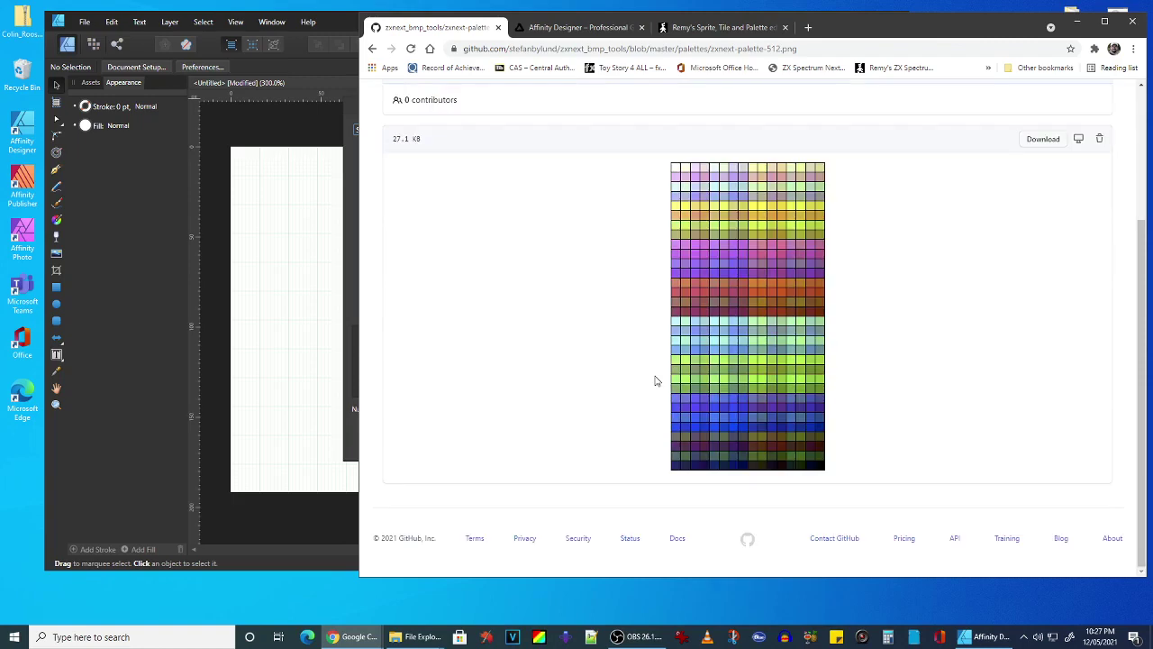
scroll(654, 381, "up", 2)
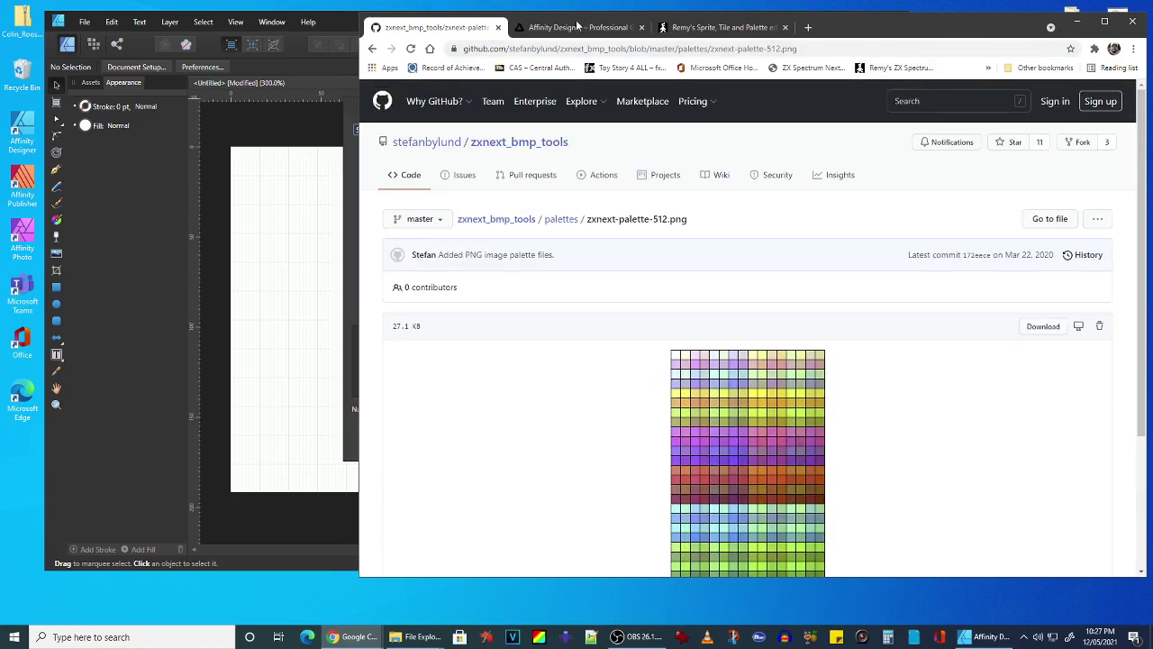
Return to Affinity Designer and load zxnext-palette-512.png from the KP_projects folder as the palette's source image.
left_click(334, 21)
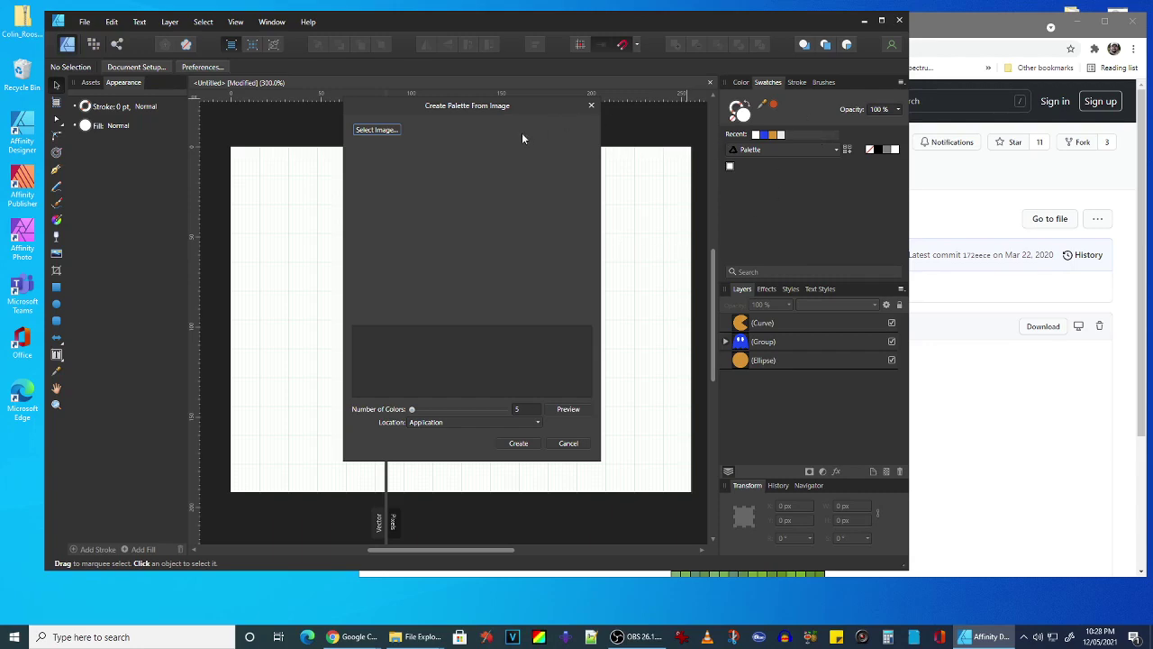
left_click(392, 130)
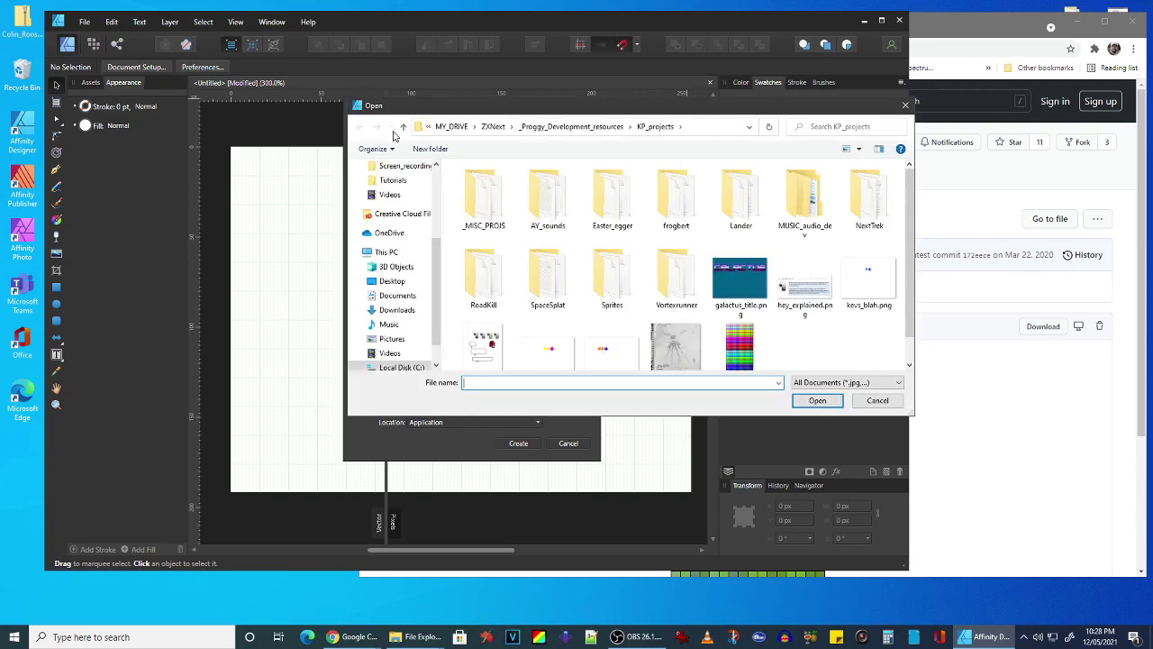
left_click(752, 333)
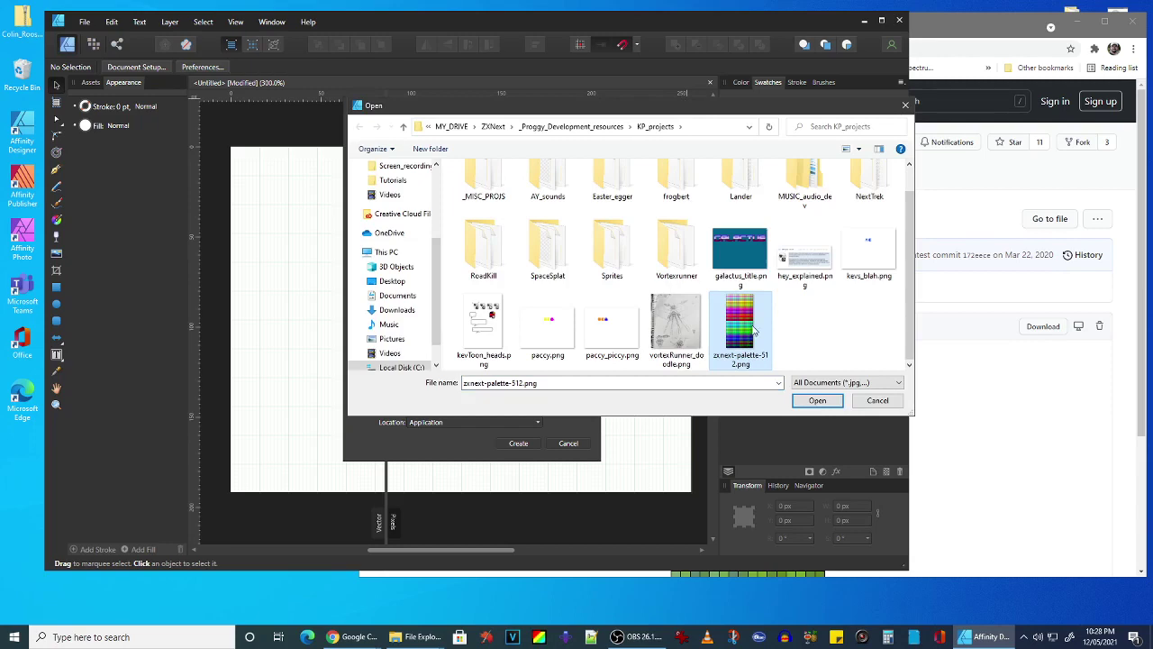
left_click(817, 401)
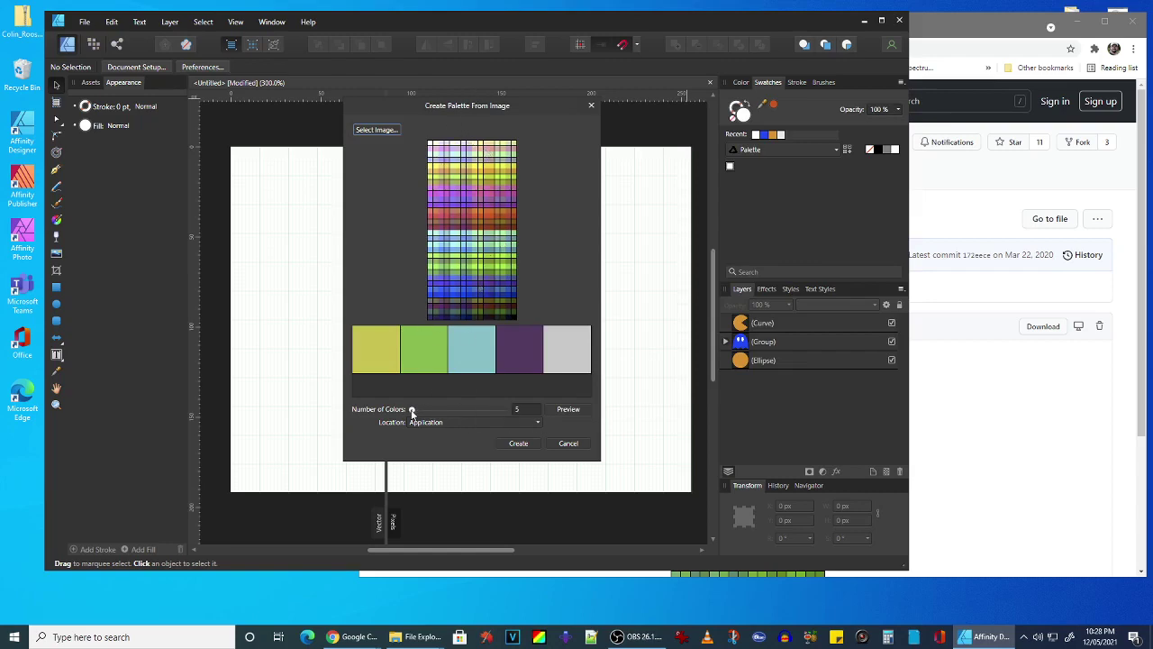
Set the number of colours to 256, preview the swatches, and create the palette at Application level.
left_click_drag(413, 409, 523, 412)
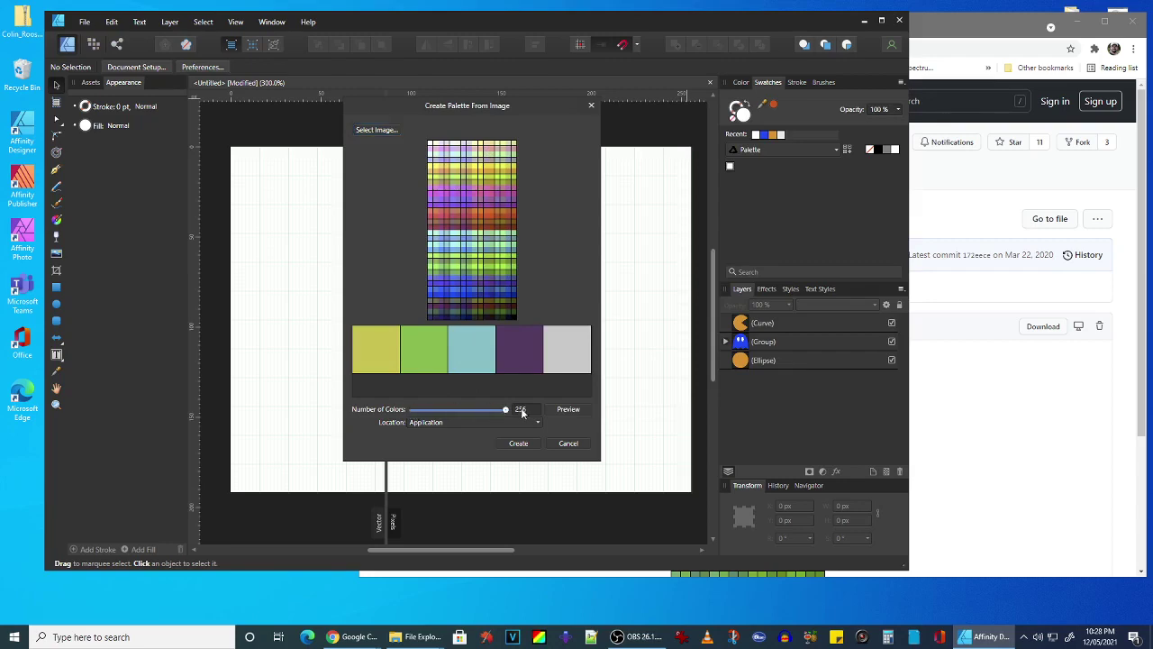
left_click(575, 410)
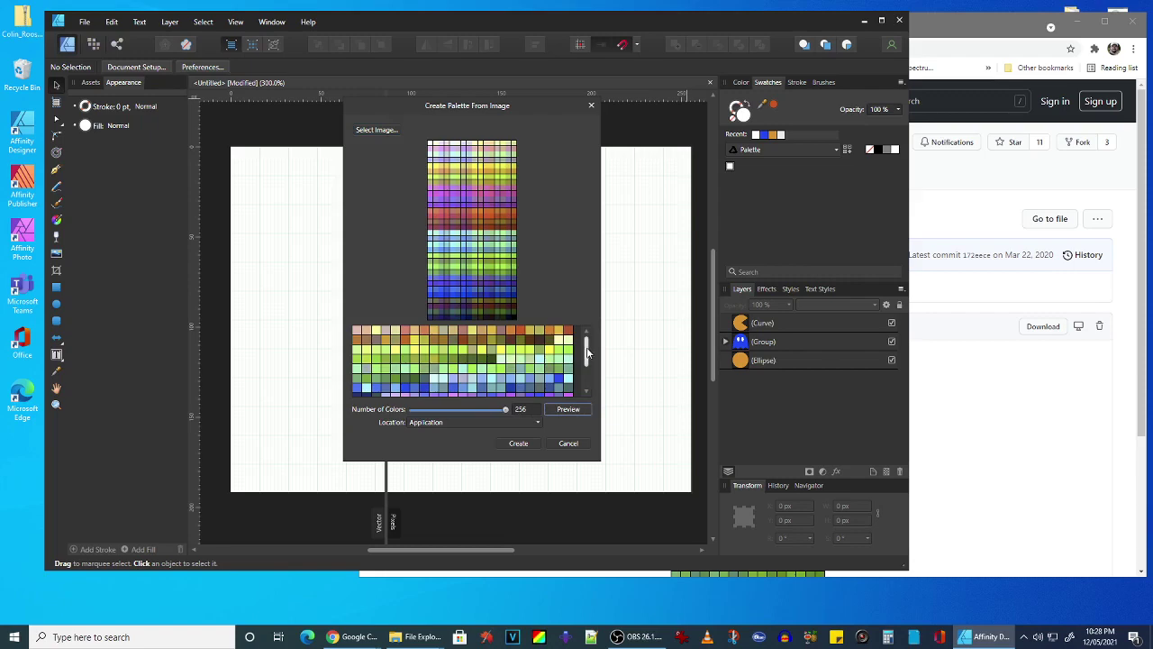
mouse_move(586, 351)
left_mouse_down()
mouse_move(587, 385)
mouse_move(584, 347)
left_mouse_up()
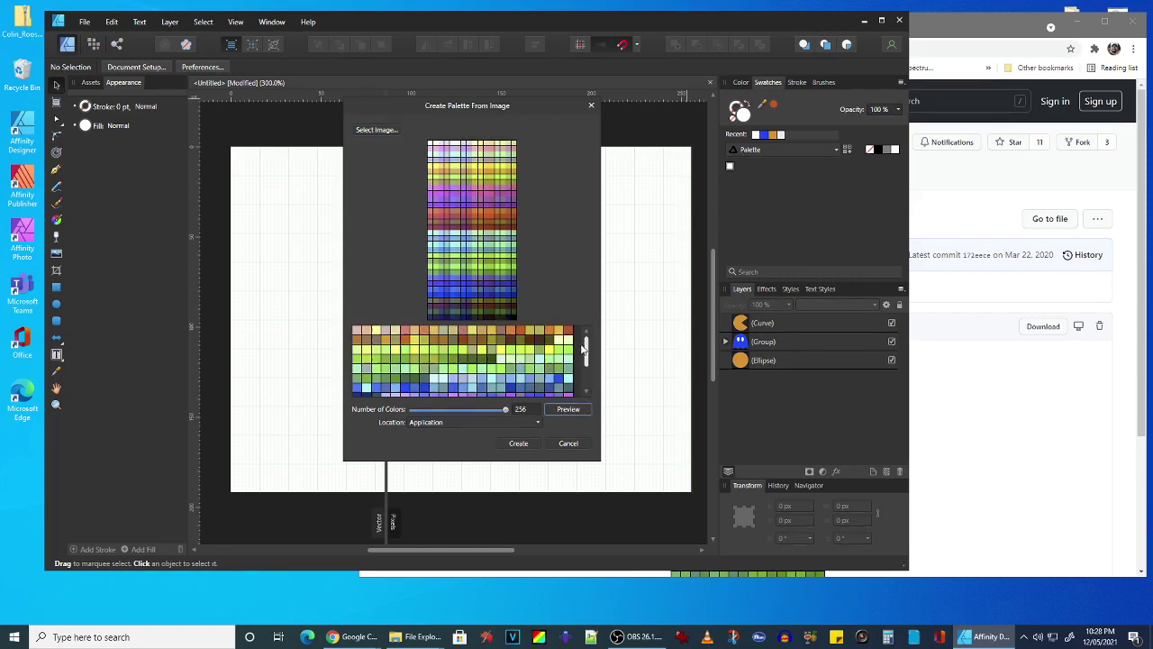
left_click(518, 444)
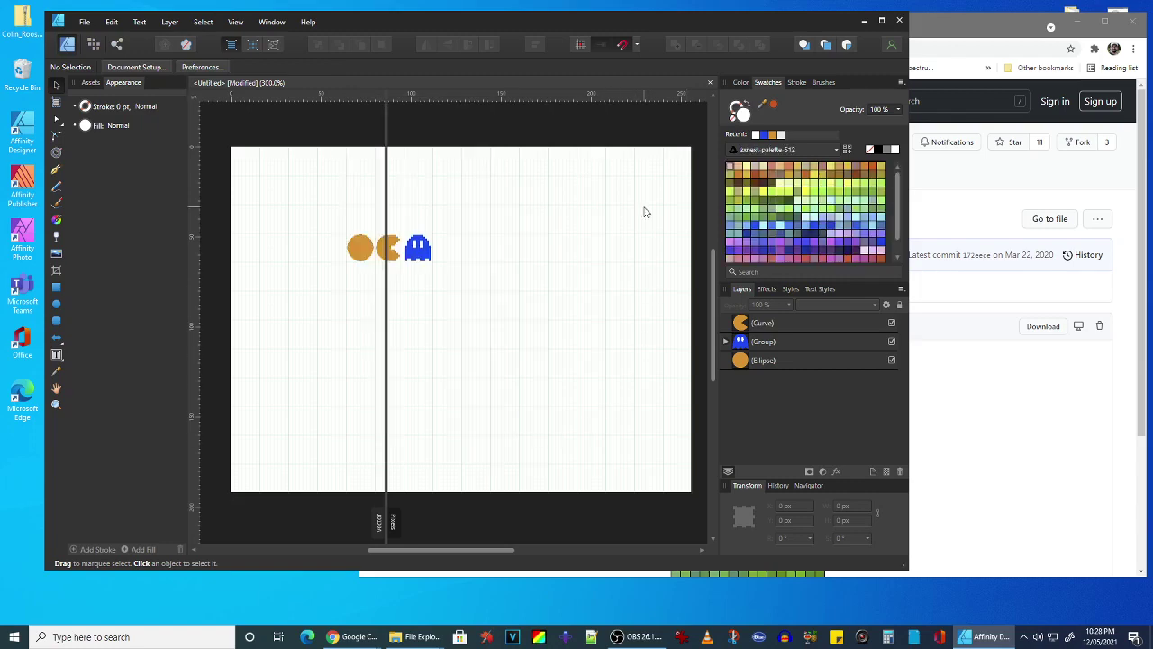
Examine the location options for creating a palette from an image, and cancel without creating another palette.
left_click(835, 152)
left_click(834, 152)
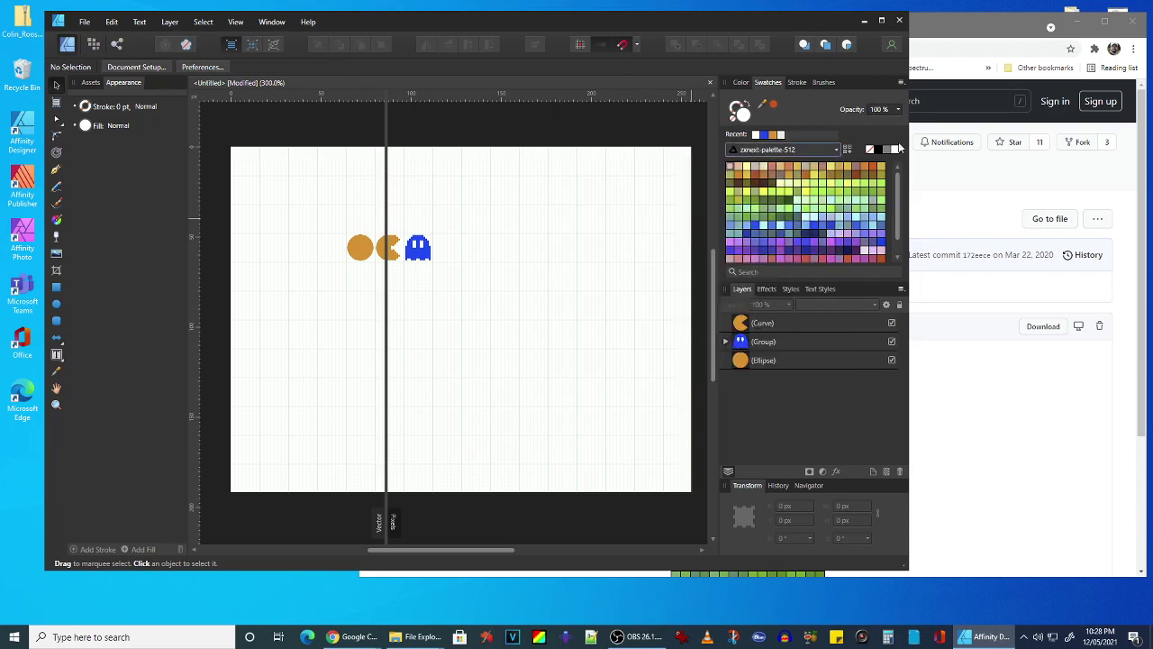
left_click(902, 83)
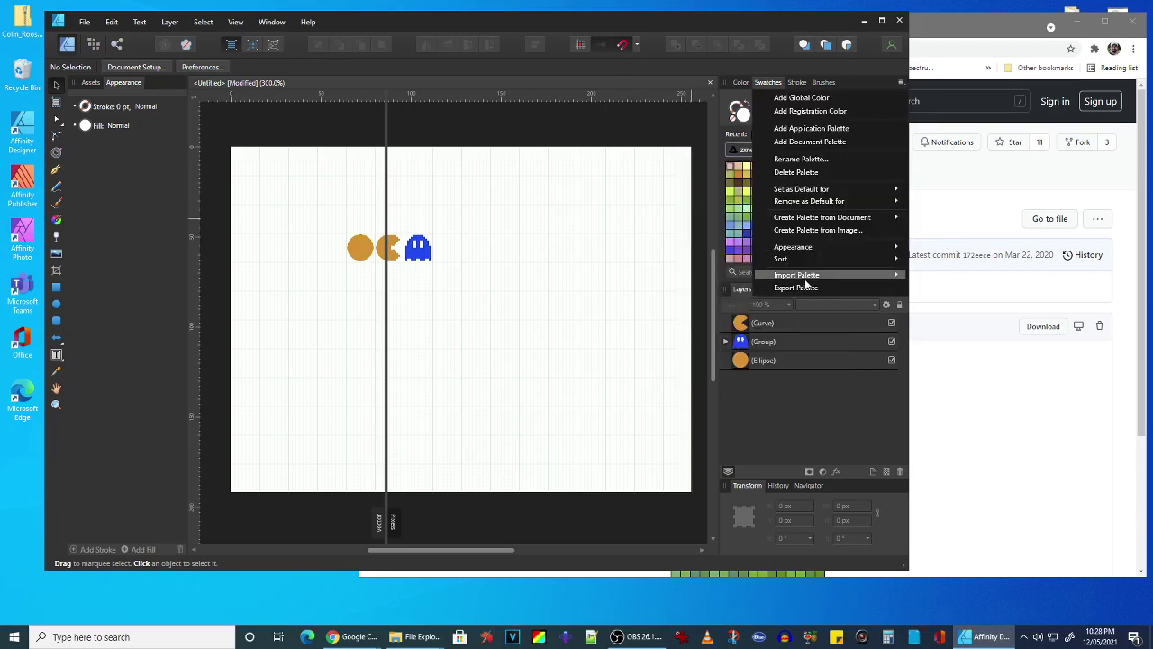
left_click(807, 231)
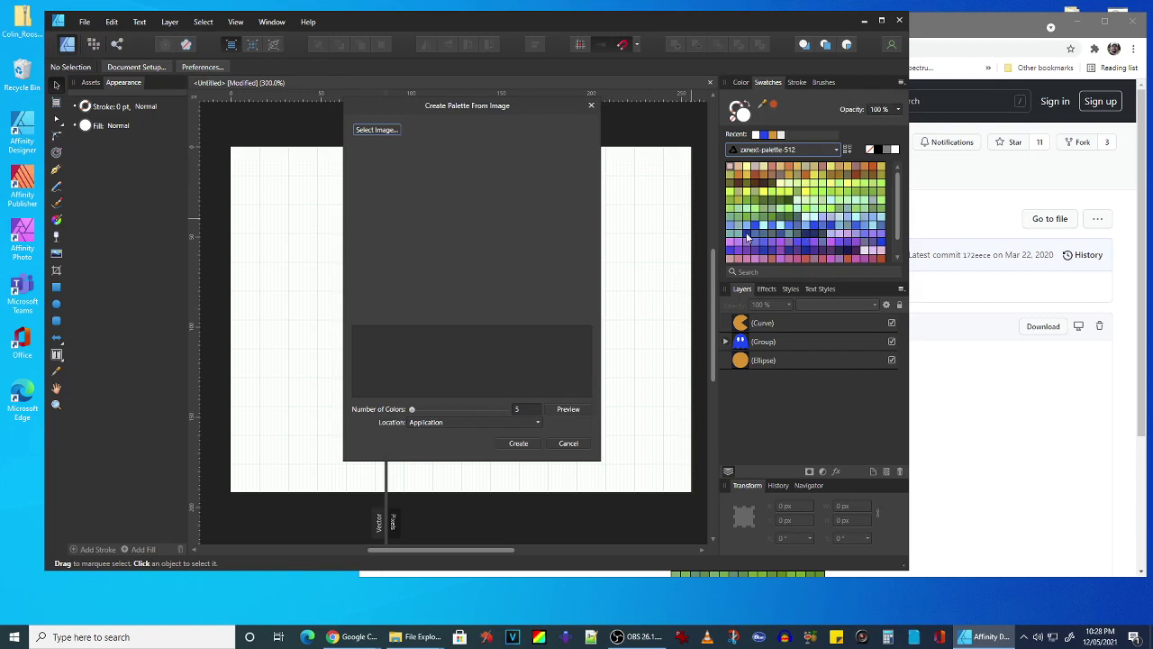
left_click(455, 423)
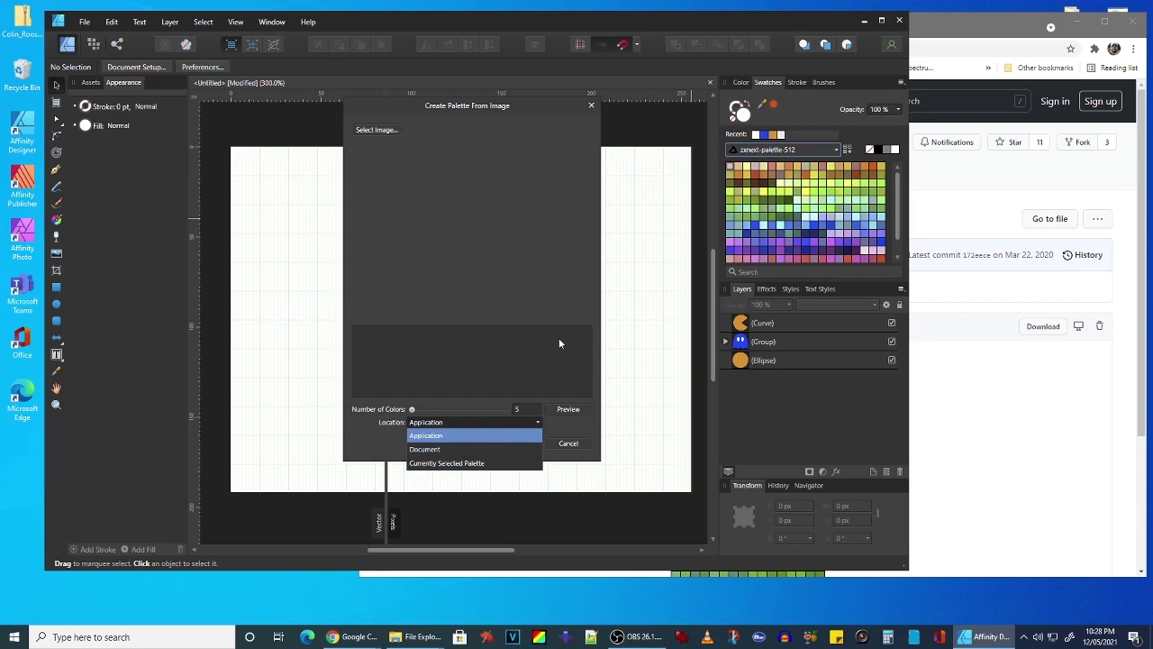
left_click(571, 443)
left_click(570, 445)
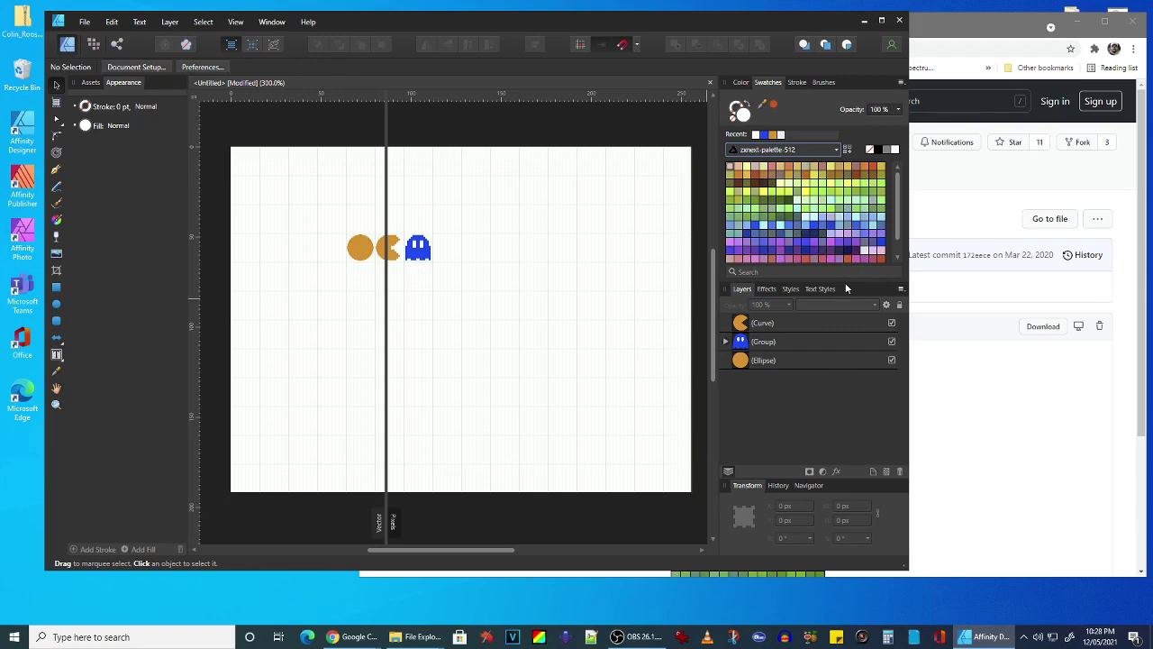
Enlarge the swatches area to show the whole zxnext-palette-512 palette, and open the recent document galactus.afdesign.
left_click_drag(845, 281, 853, 300)
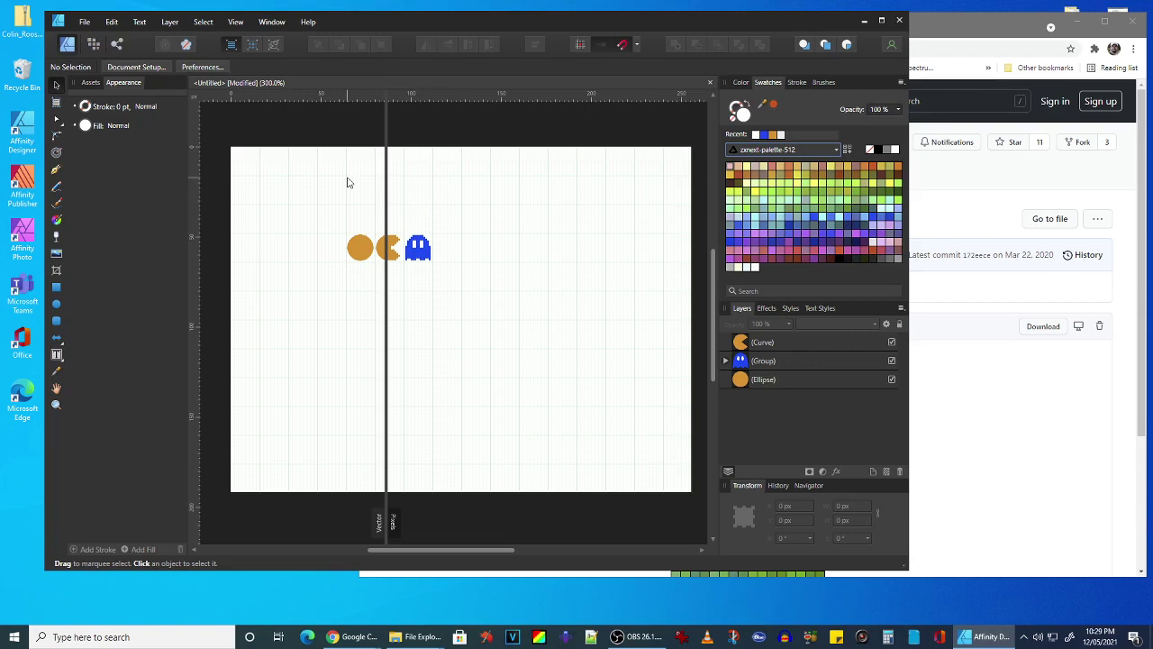
left_click(82, 23)
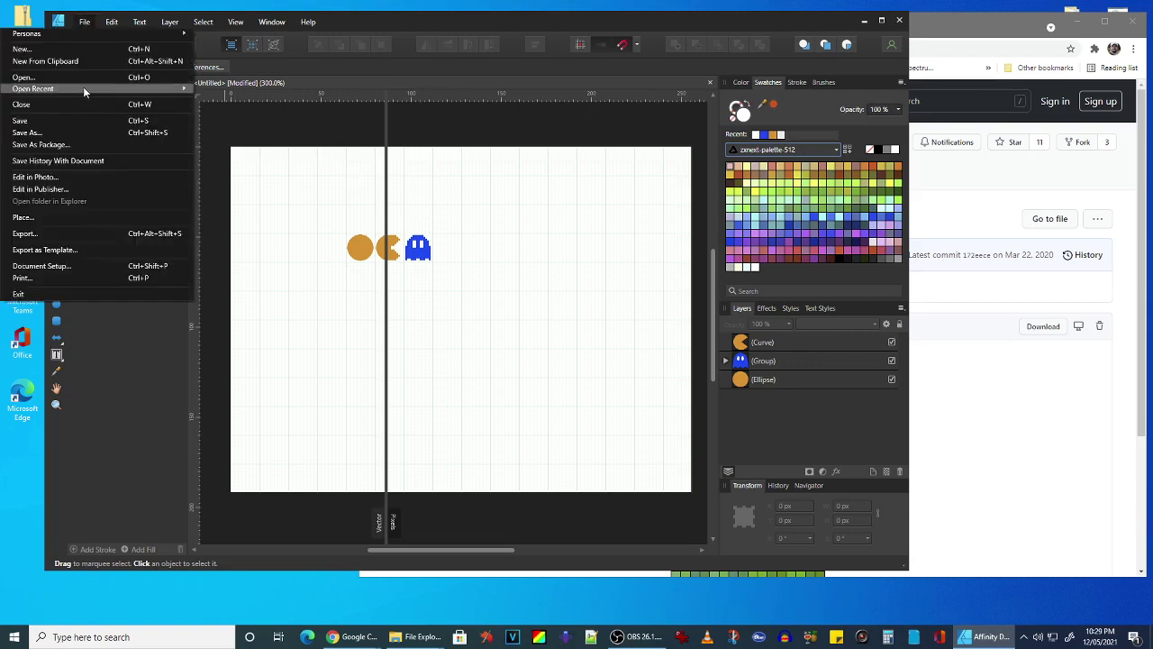
mouse_move(83, 89)
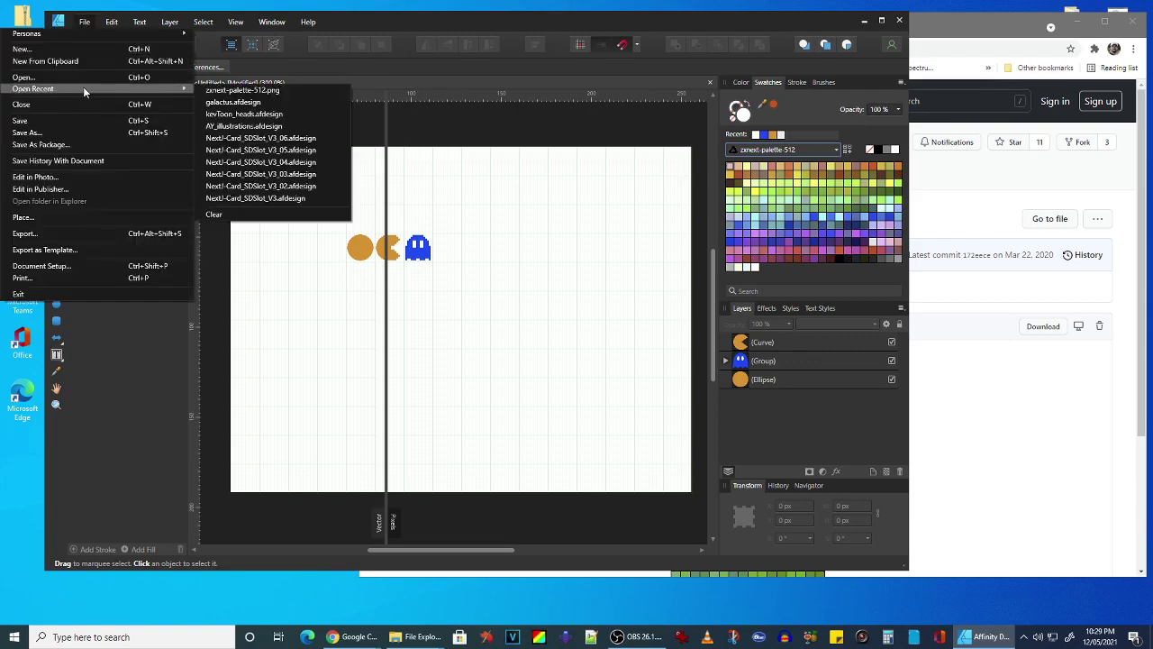
left_click(230, 102)
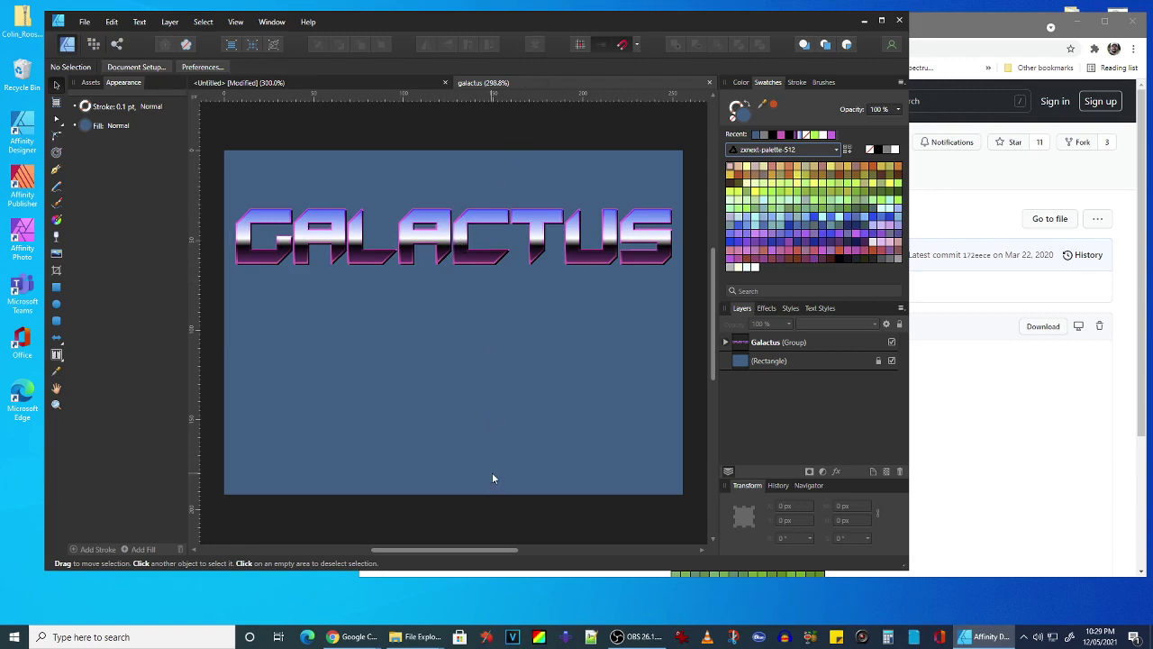
Turn on the split view and sweep its divider across the GALACTUS logo to compare vector and pixel rendering.
left_click(170, 23)
mouse_move(239, 27)
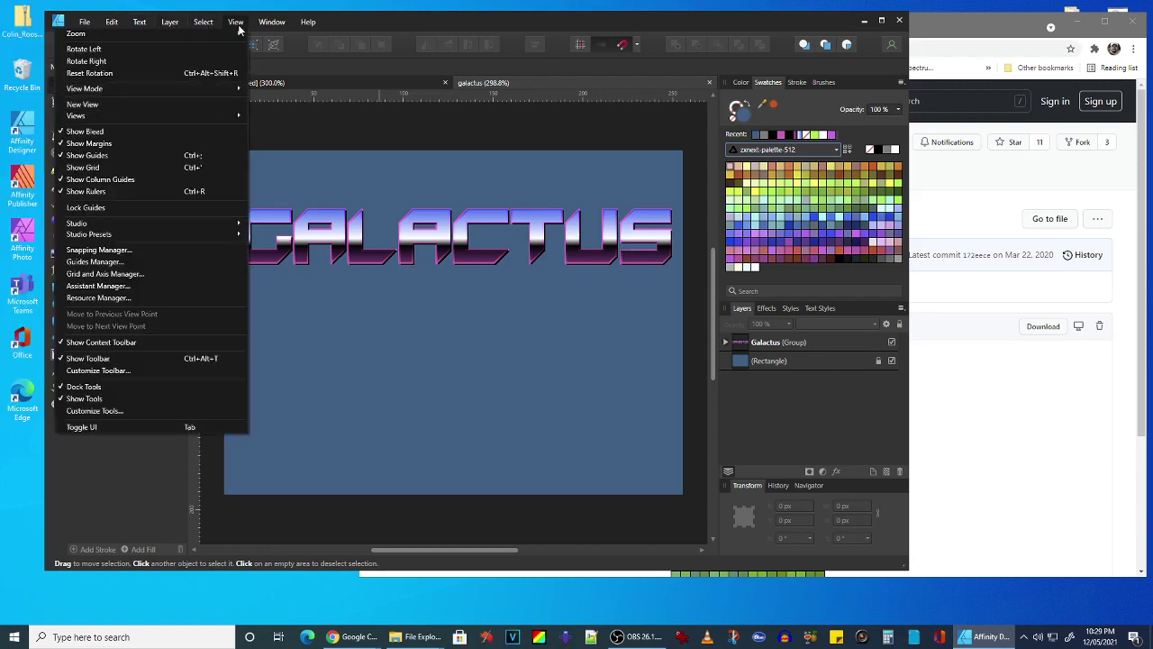
left_click(234, 21)
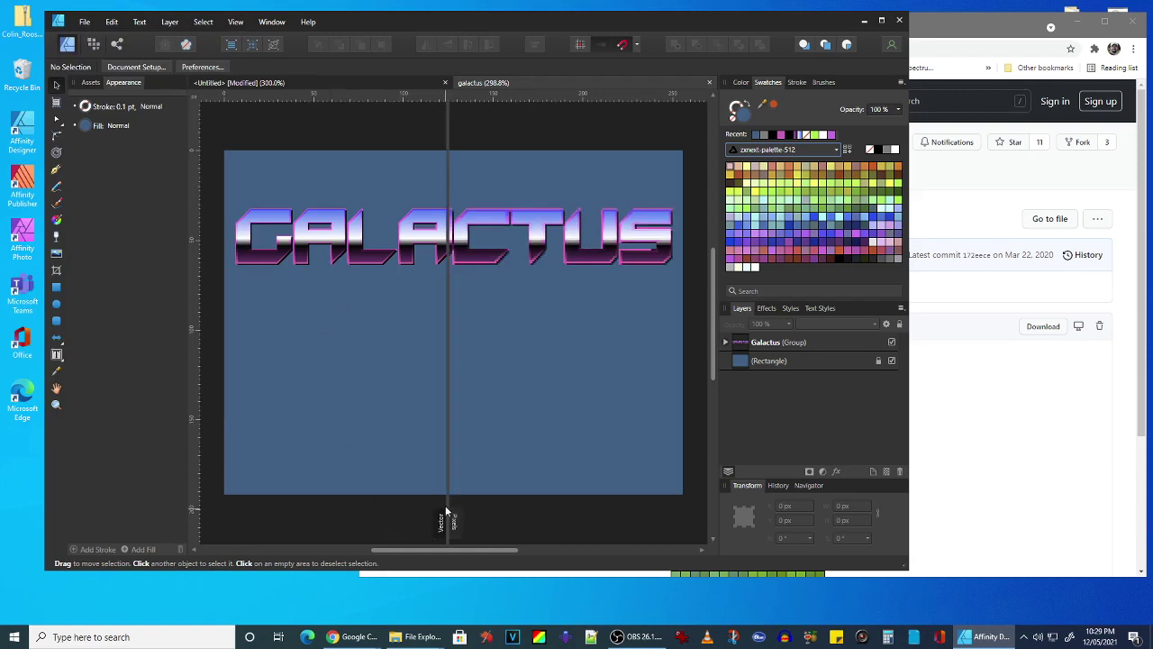
left_click_drag(449, 513, 476, 533)
left_click_drag(664, 550, 455, 641)
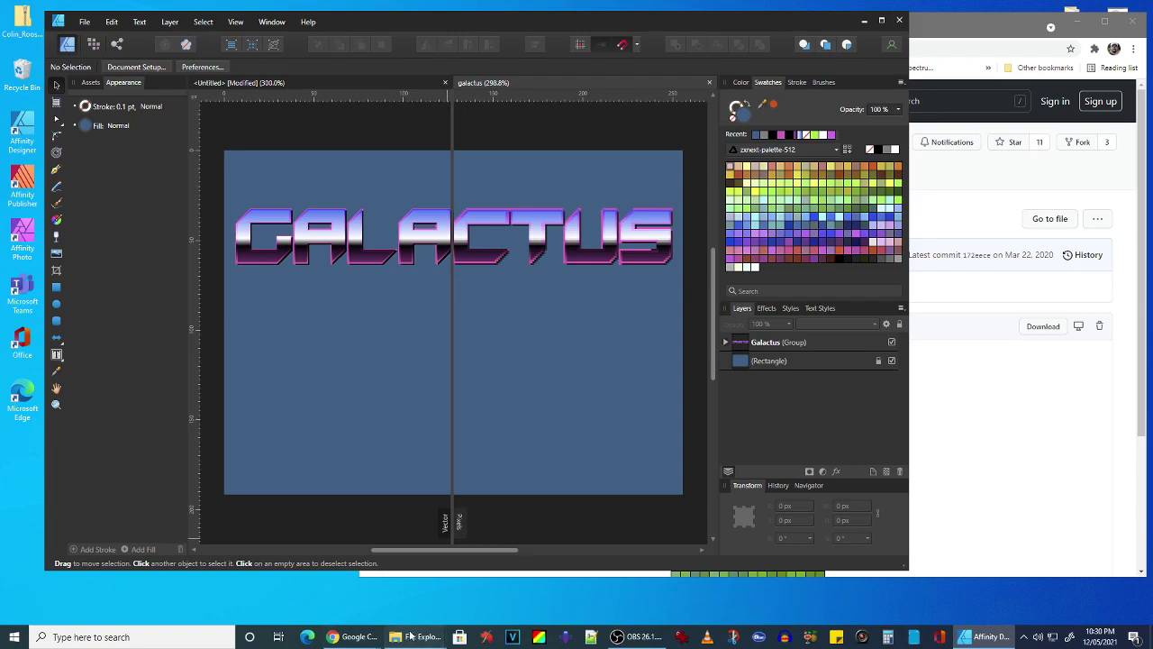
Switch to File Explorer and play Galactus 02-1.mp4 from the Captures folder in Videos.
mouse_move(417, 636)
left_click(367, 588)
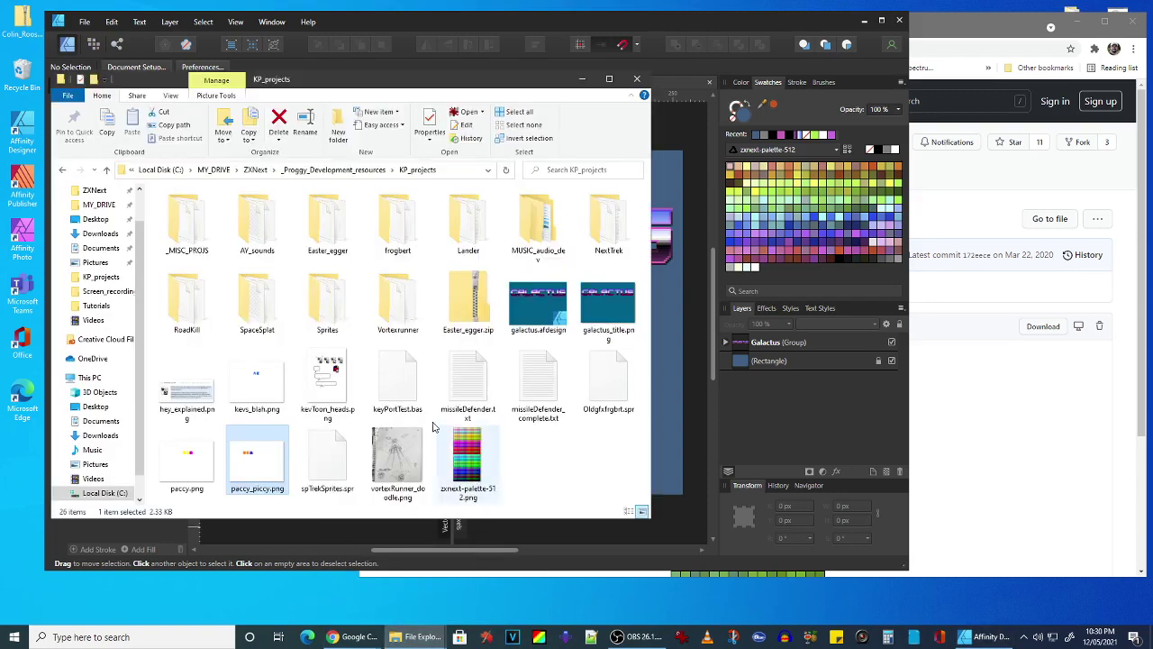
double_click(416, 306)
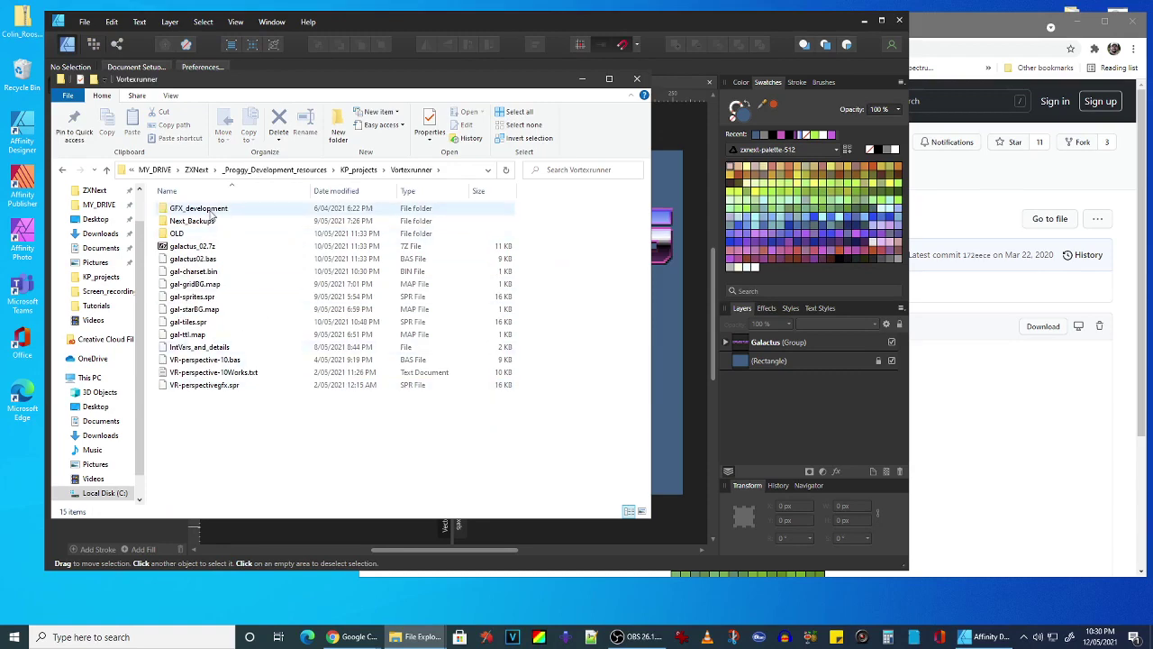
left_click(93, 478)
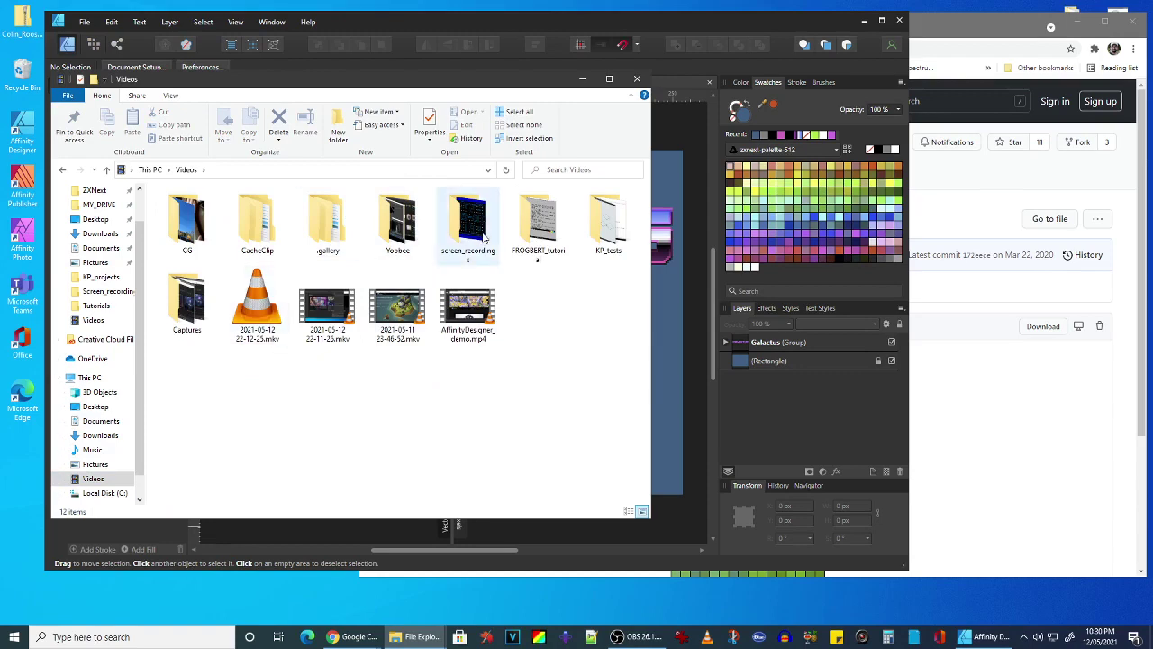
double_click(179, 303)
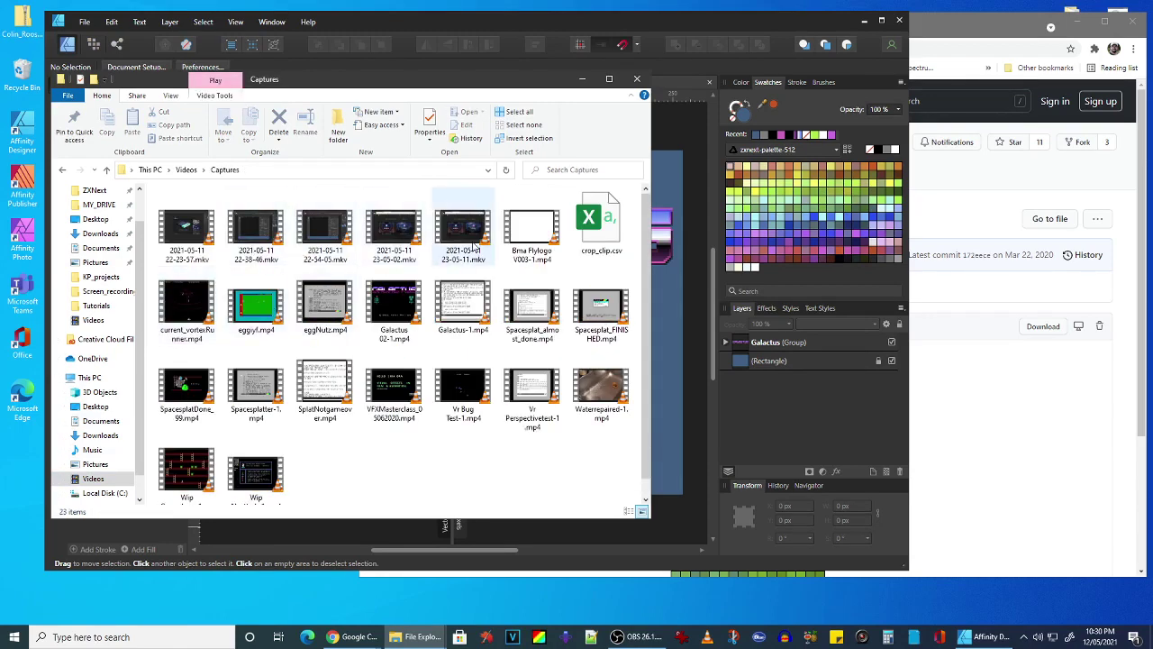
double_click(392, 311)
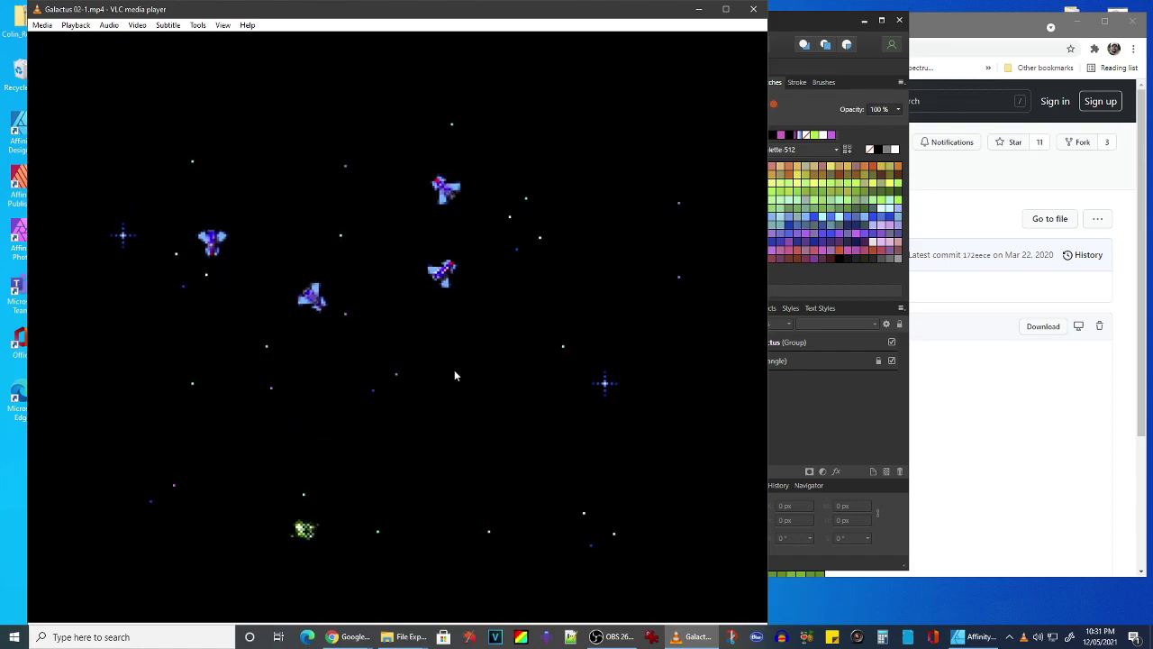
Close the video player and File Explorer, and compare the GALACTUS logo across the vector and pixel divider again.
left_click(753, 9)
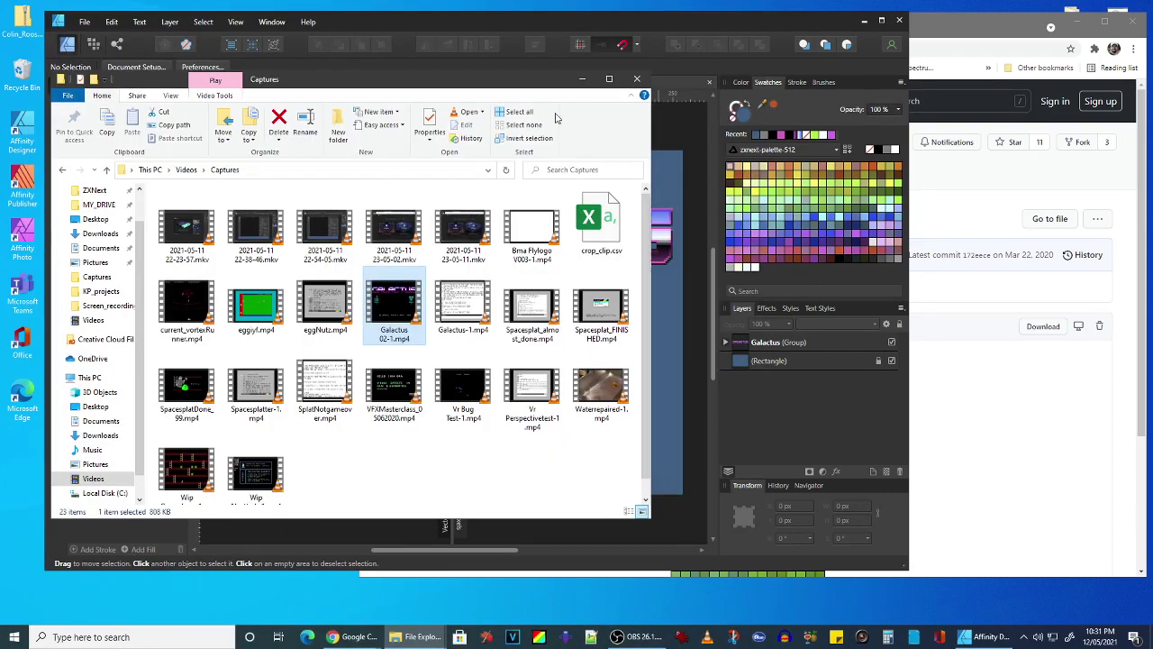
left_click(638, 81)
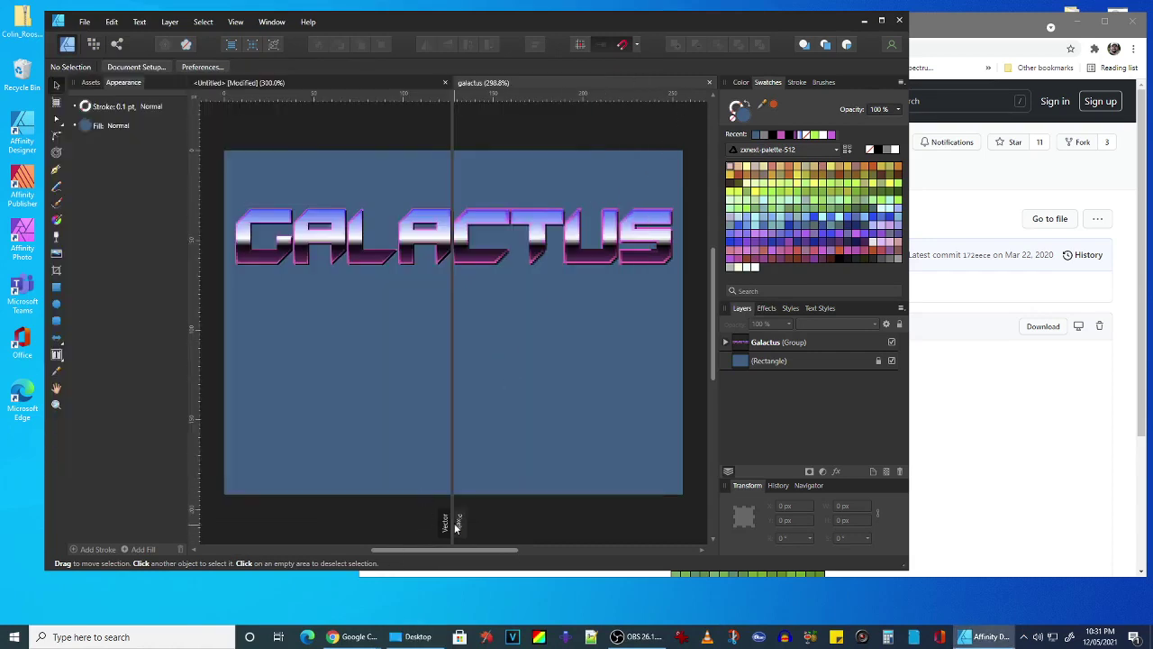
mouse_move(455, 521)
left_mouse_down()
mouse_move(227, 520)
mouse_move(671, 524)
mouse_move(427, 524)
mouse_move(451, 532)
left_mouse_up()
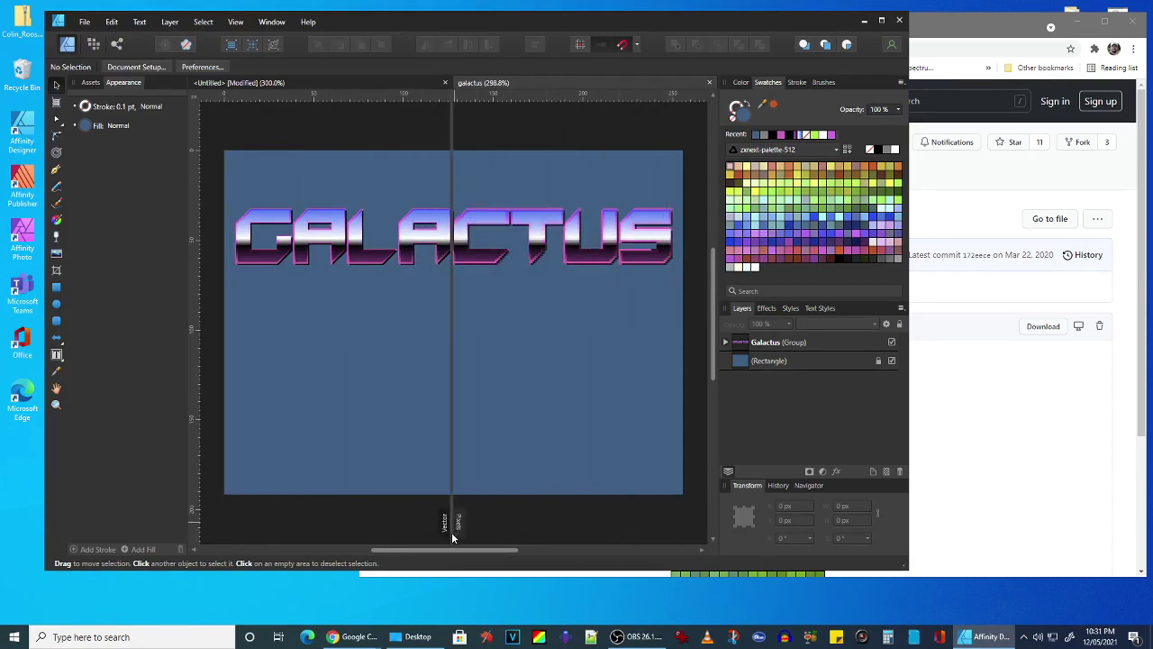